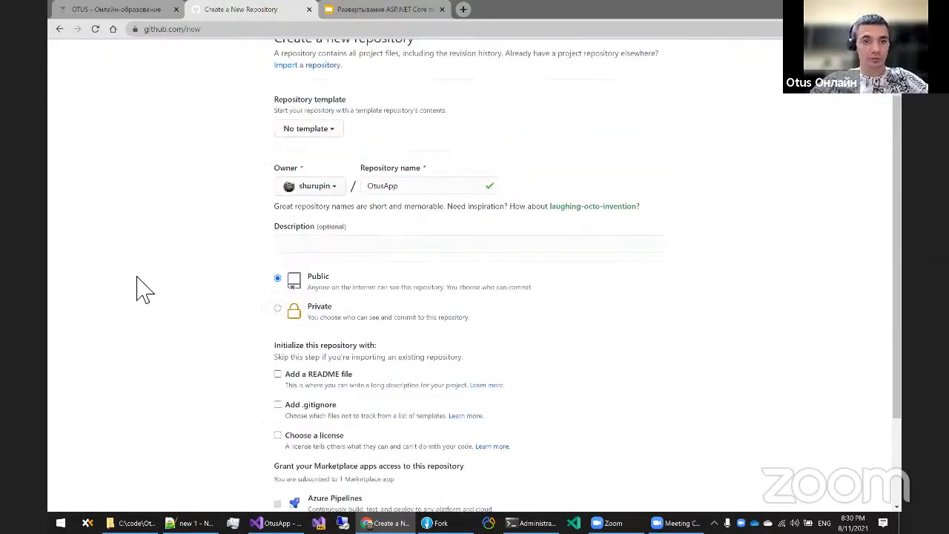
Create the public OtusApp repository without a README, .gitignore or license, and narrow the file tree pane on its page
{"action": "scroll", "coordinate": [245, 286], "scroll_direction": "down", "scroll_amount": 1}
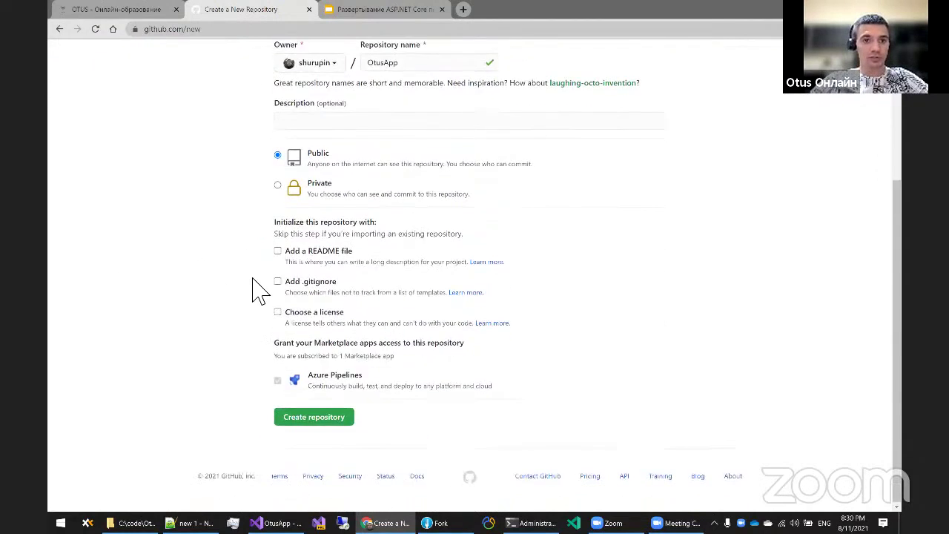
{"action": "scroll", "coordinate": [370, 244], "scroll_direction": "up", "scroll_amount": 2}
{"action": "scroll", "coordinate": [334, 282], "scroll_direction": "down", "scroll_amount": 2}
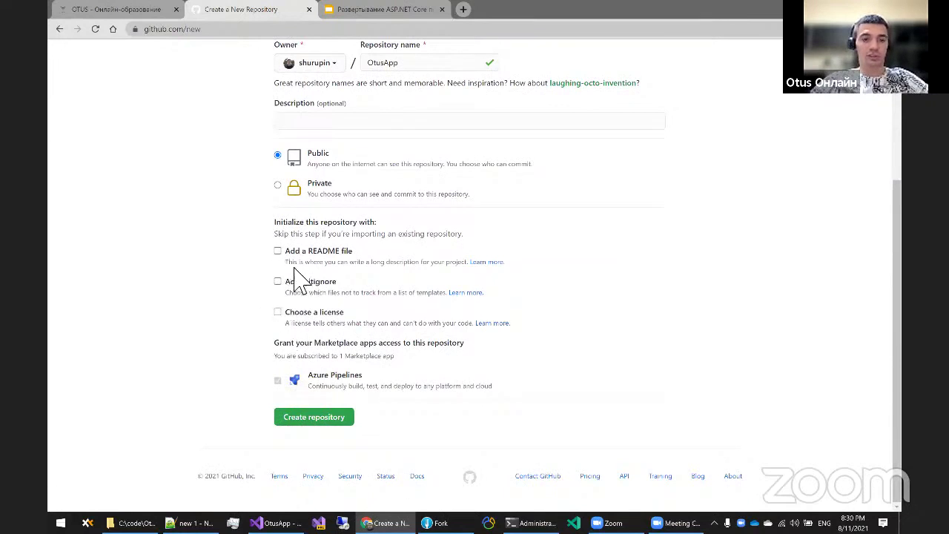
{"action": "left_click", "coordinate": [307, 419]}
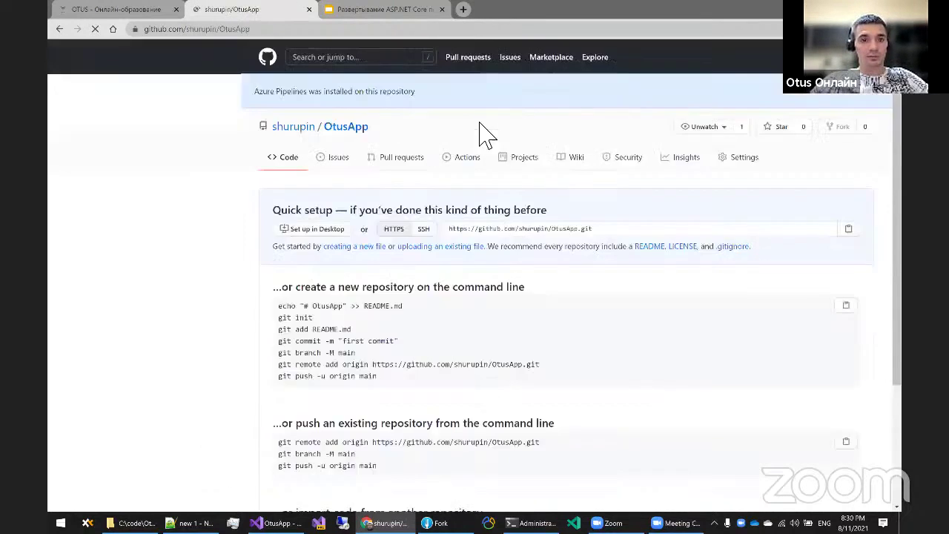
{"action": "left_click_drag", "start_coordinate": [253, 196], "coordinate": [199, 193]}
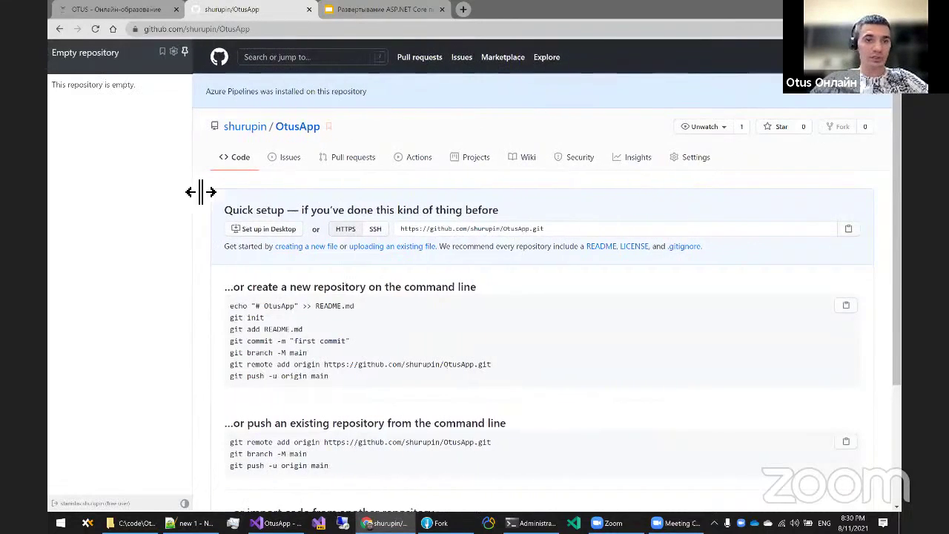
Find the git init command in the setup instructions and run it in PowerShell inside C:\code\OtusApp
{"action": "scroll", "coordinate": [387, 181], "scroll_direction": "down", "scroll_amount": 2}
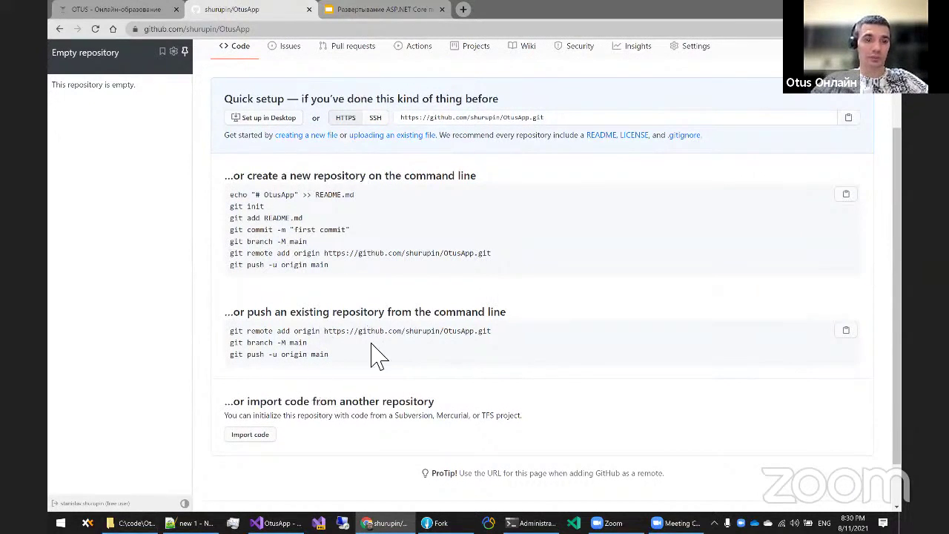
{"action": "left_click_drag", "start_coordinate": [265, 206], "coordinate": [231, 207]}
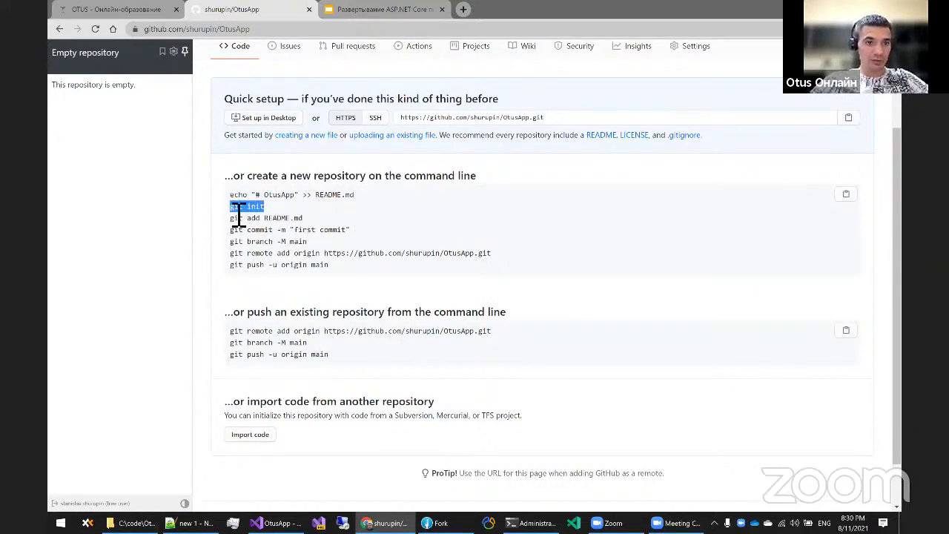
{"action": "left_click", "coordinate": [531, 522]}
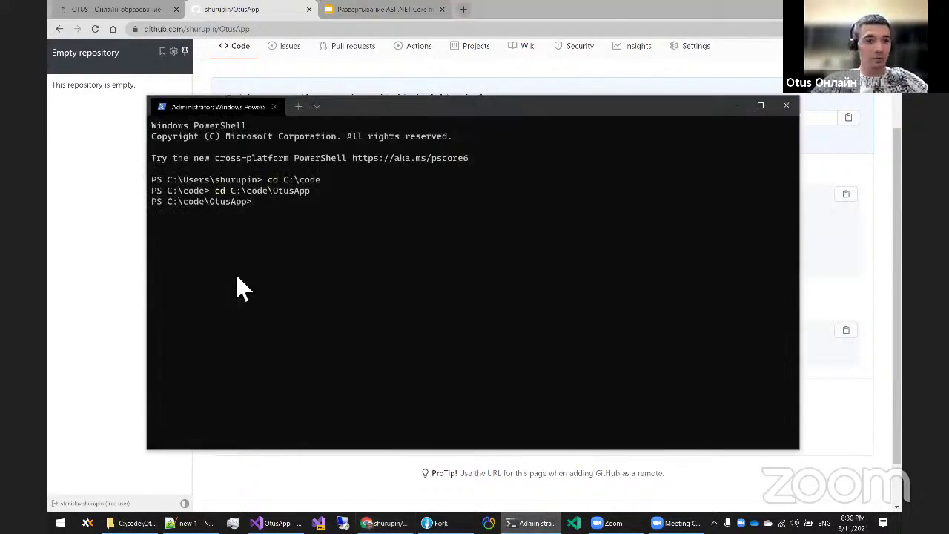
{"action": "left_click_drag", "start_coordinate": [253, 201], "coordinate": [170, 200]}
{"action": "left_click", "coordinate": [215, 211]}
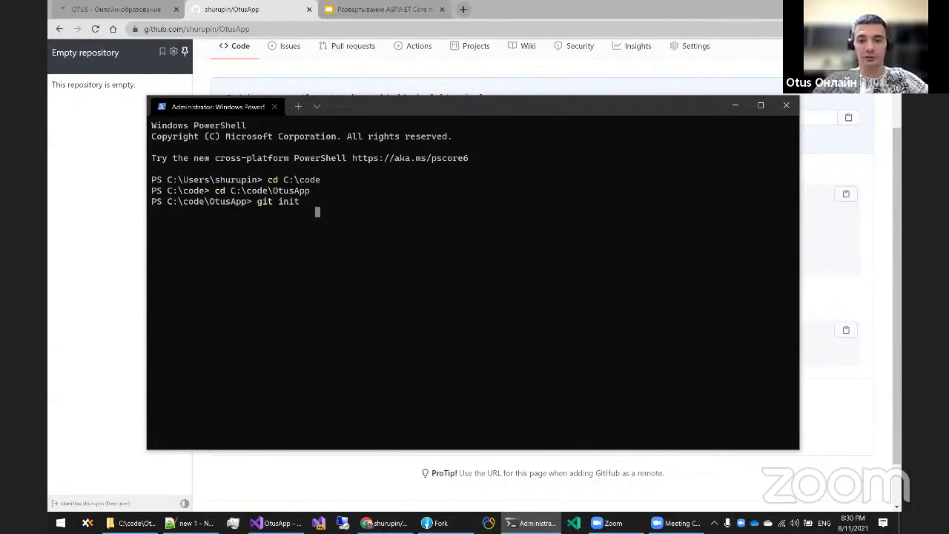
{"action": "type", "text": "git init"}
{"action": "key", "text": "Return"}
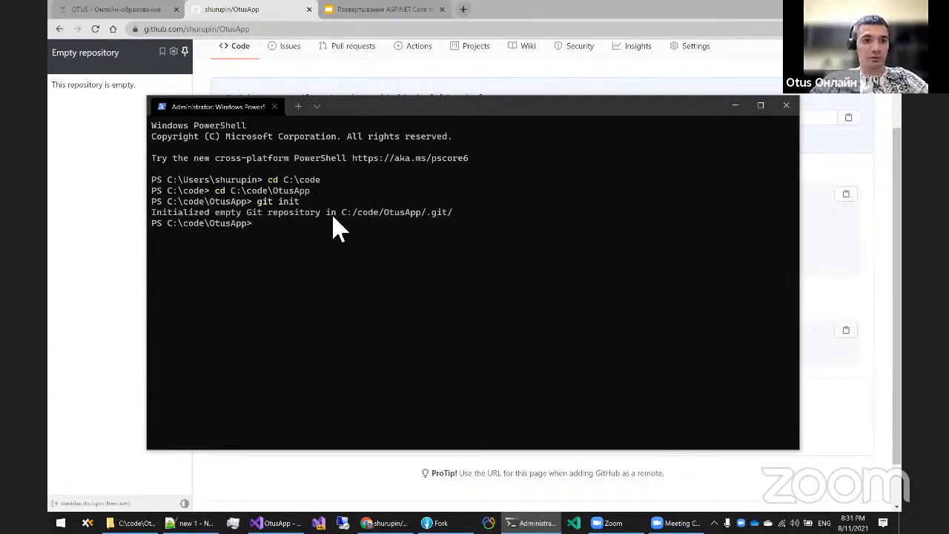
Copy the git remote add origin command from the GitHub setup instructions and run it in PowerShell for the OtusApp project
{"action": "left_click", "coordinate": [460, 85]}
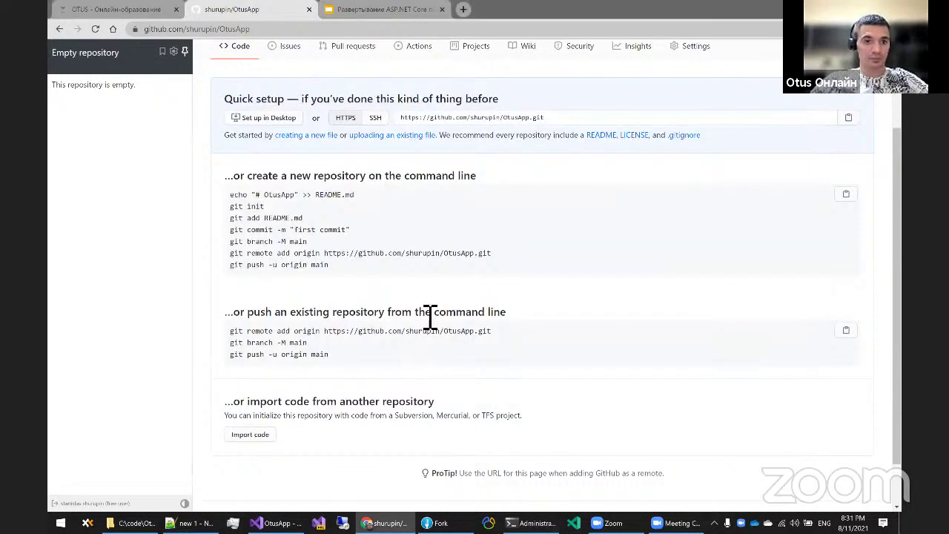
{"action": "left_click_drag", "start_coordinate": [492, 254], "coordinate": [232, 260]}
{"action": "key", "text": "ctrl+c"}
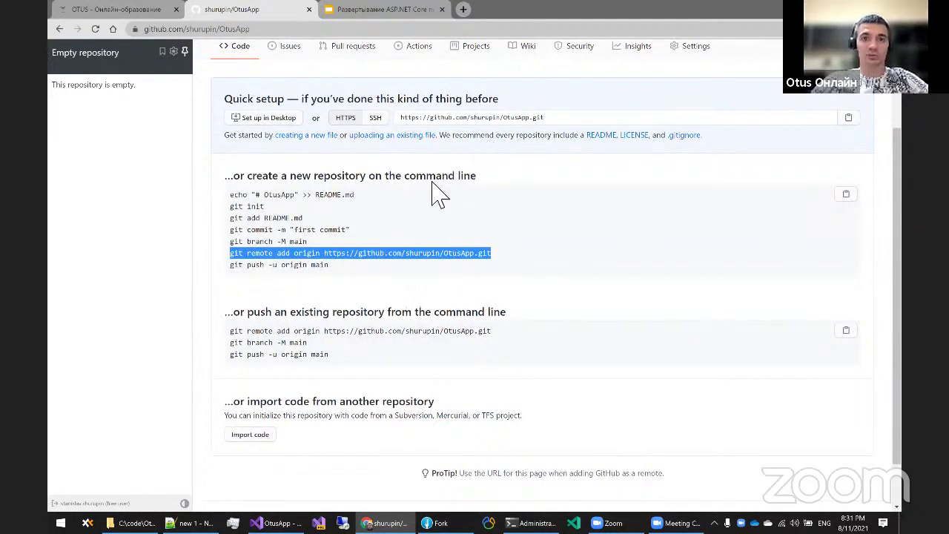
{"action": "left_click", "coordinate": [465, 264]}
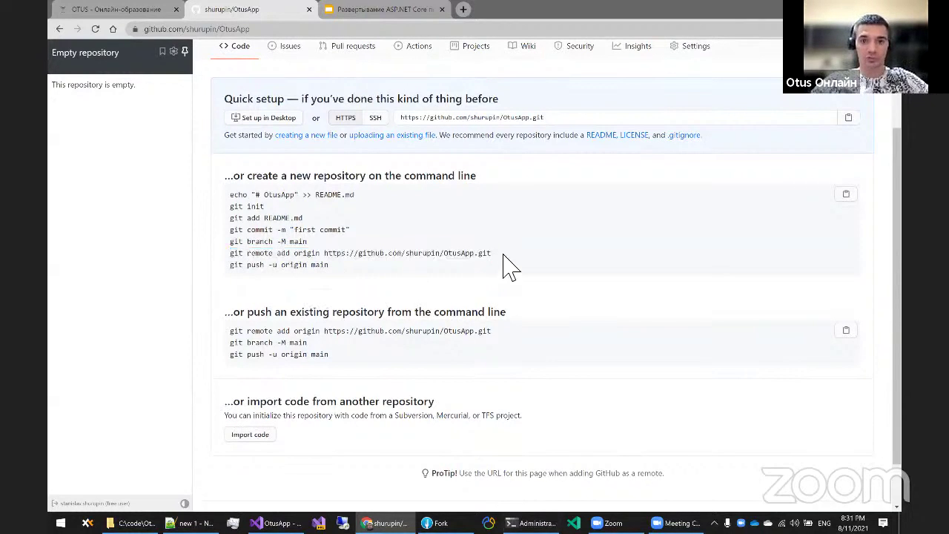
{"action": "left_click_drag", "start_coordinate": [504, 254], "coordinate": [440, 254]}
{"action": "left_click_drag", "start_coordinate": [383, 265], "coordinate": [242, 265]}
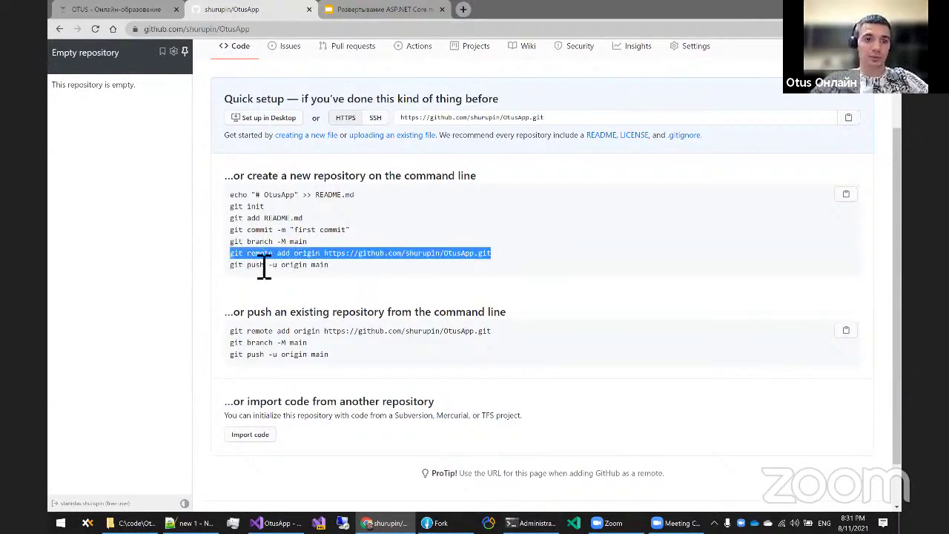
{"action": "key", "text": "alt+Tab"}
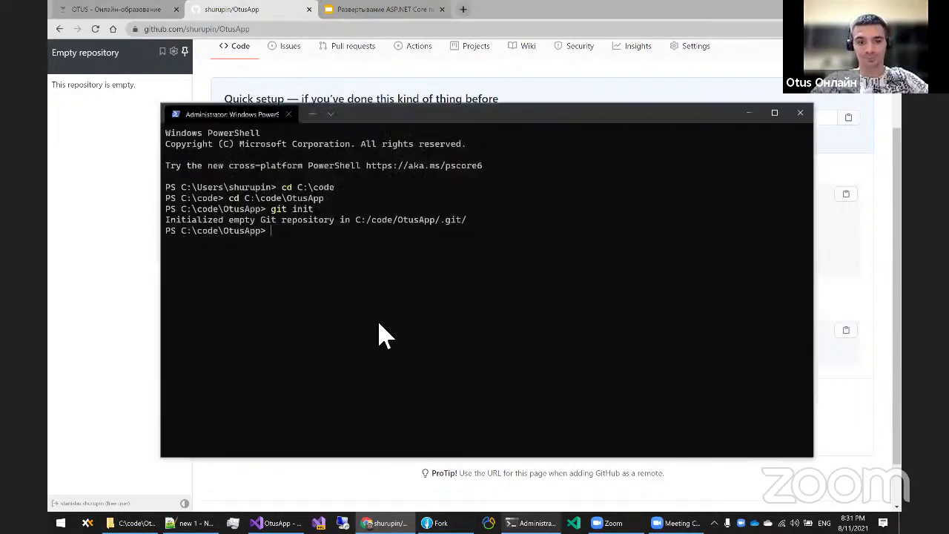
{"action": "key", "text": "ctrl+v"}
{"action": "key", "text": "Return"}
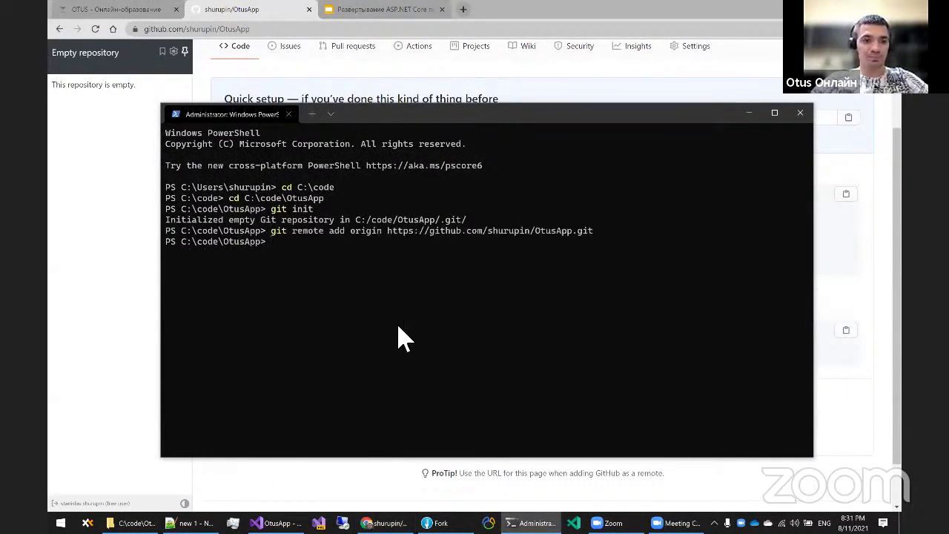
Switch to Fork and open the OtusApp folder from C:\code as a repository
{"action": "key", "text": "alt+Tab"}
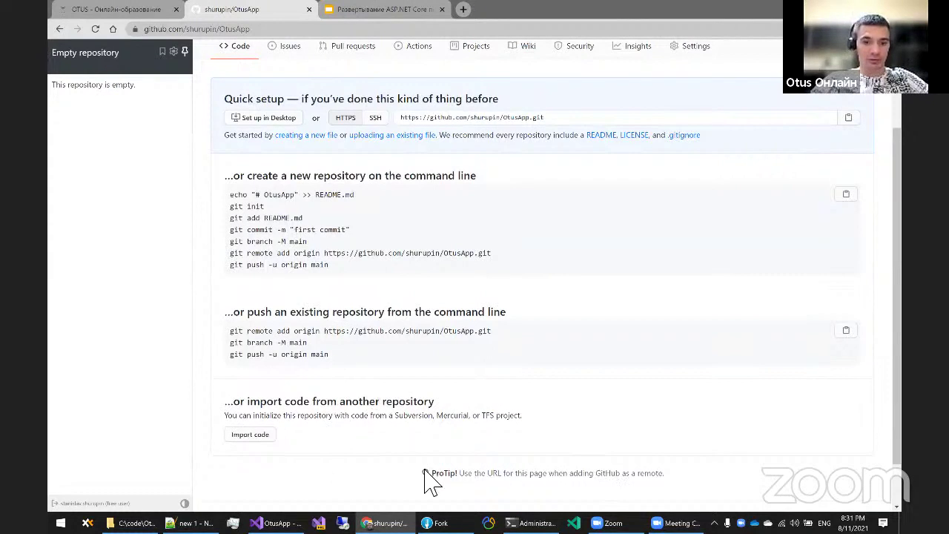
{"action": "left_click", "coordinate": [435, 522]}
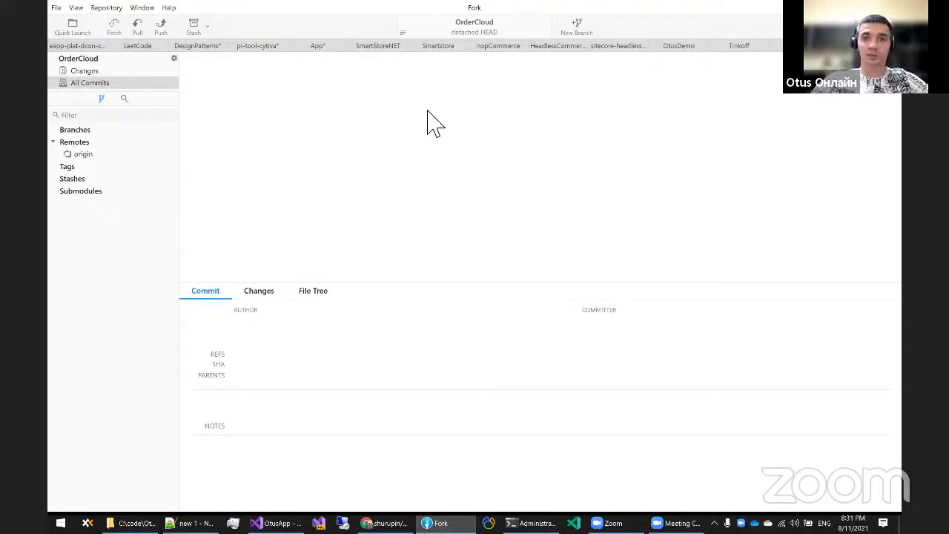
{"action": "left_click", "coordinate": [57, 8]}
{"action": "left_click", "coordinate": [130, 61]}
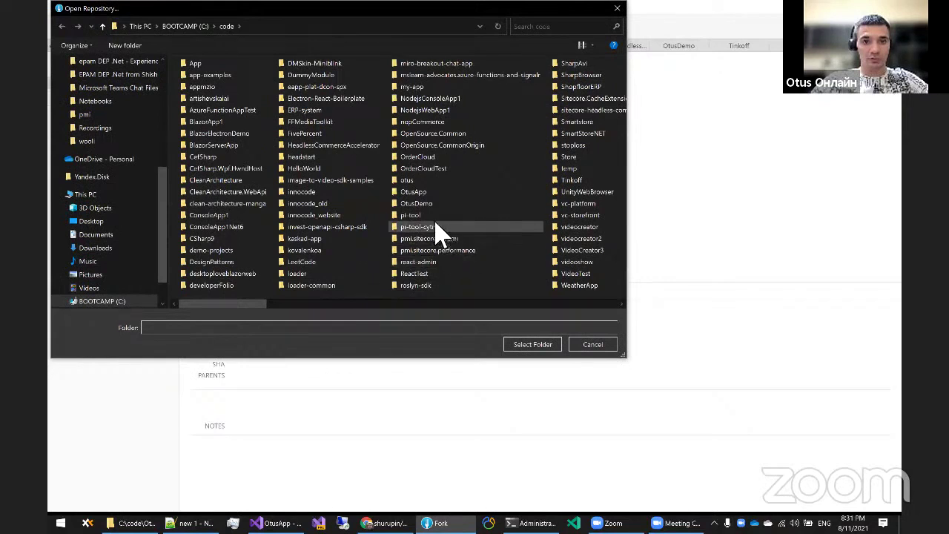
{"action": "left_click", "coordinate": [415, 191]}
{"action": "left_click", "coordinate": [532, 345]}
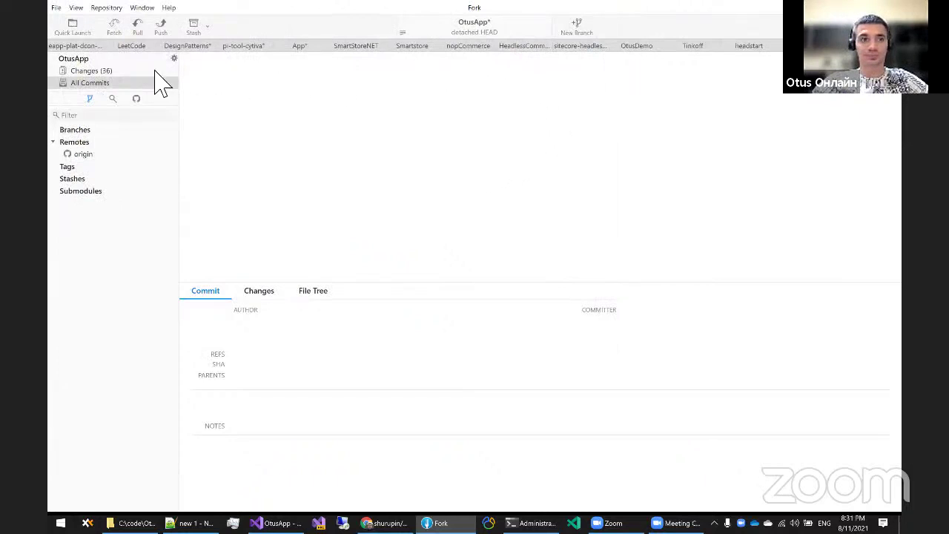
Review the local changes of OtusApp and stage all unstaged files, including the .vs folder
{"action": "left_click", "coordinate": [115, 71]}
{"action": "left_click", "coordinate": [116, 82]}
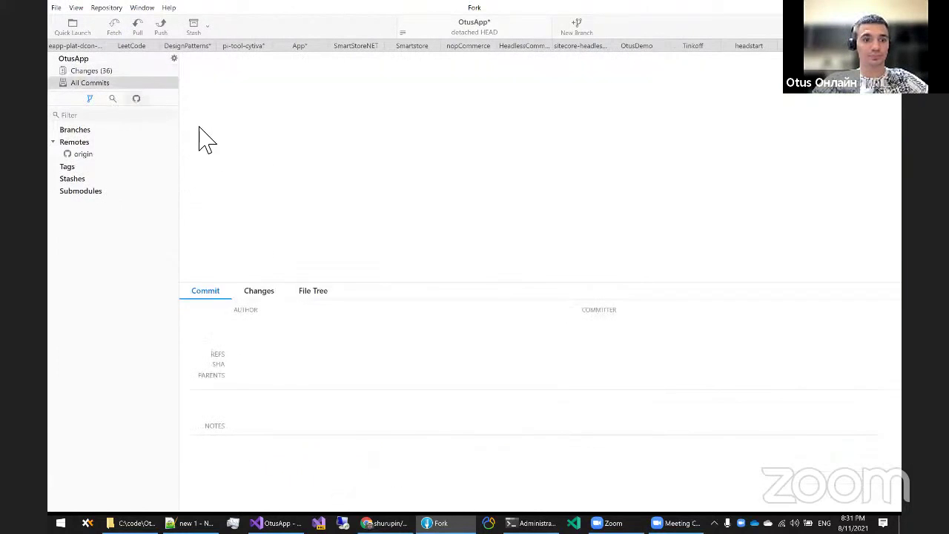
{"action": "left_click", "coordinate": [124, 71]}
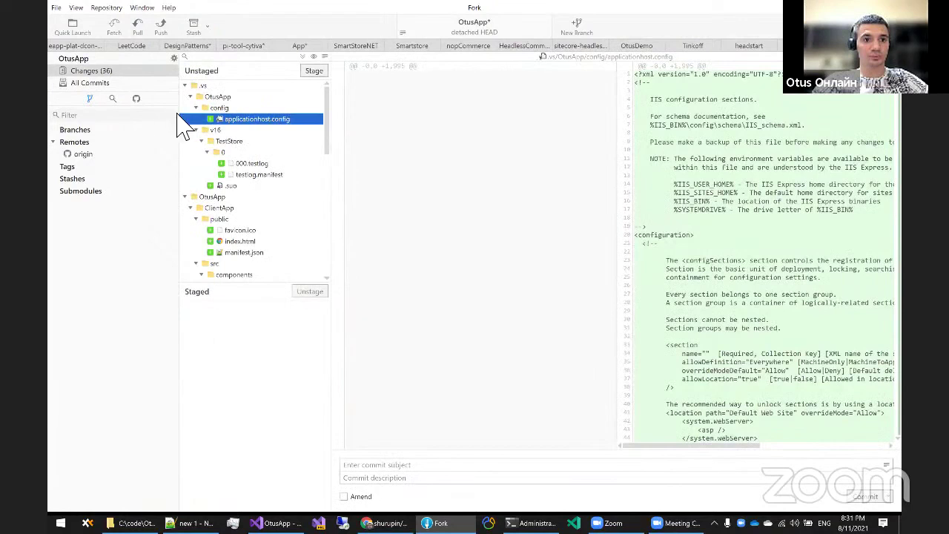
{"action": "left_click", "coordinate": [132, 83]}
{"action": "left_click", "coordinate": [135, 73]}
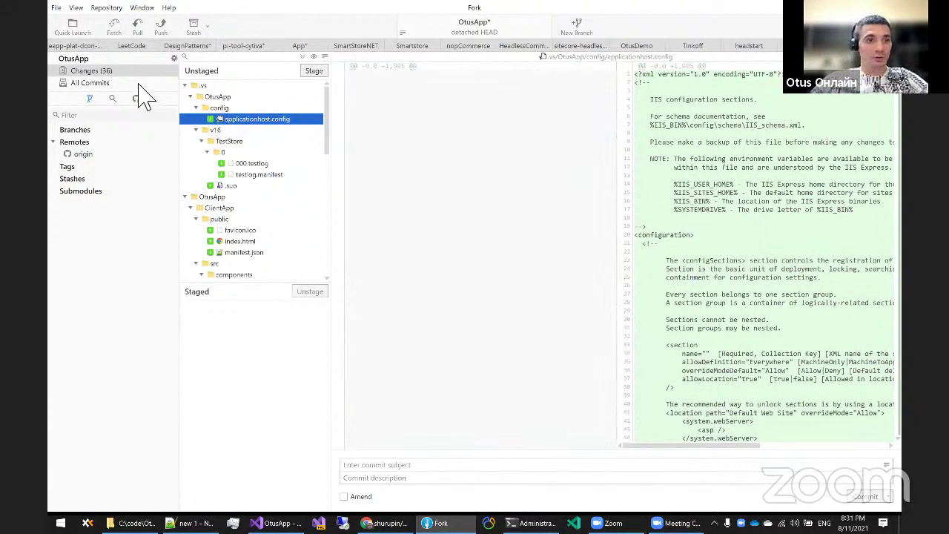
{"action": "scroll", "coordinate": [335, 178], "scroll_direction": "down", "scroll_amount": 10}
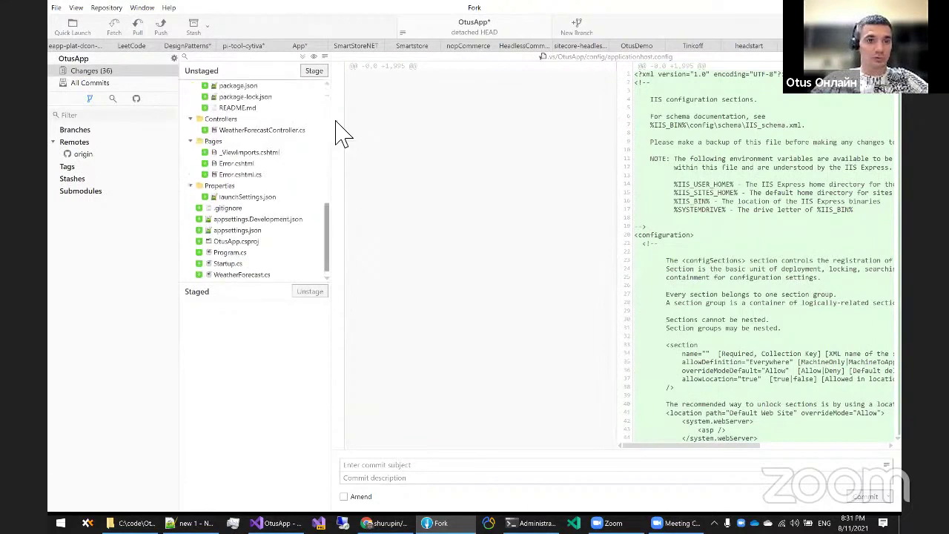
{"action": "scroll", "coordinate": [338, 111], "scroll_direction": "up", "scroll_amount": 10}
{"action": "left_click", "coordinate": [185, 86]}
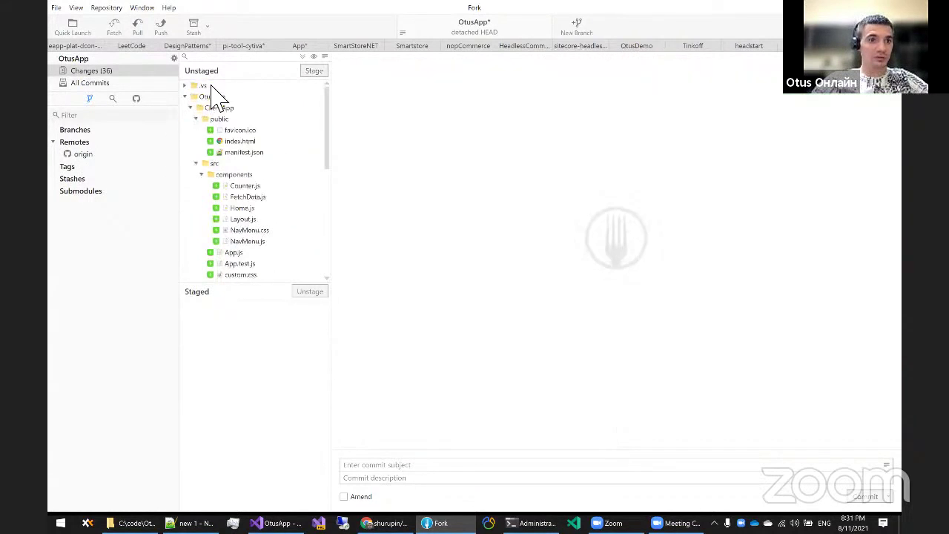
{"action": "left_click", "coordinate": [204, 85]}
{"action": "key", "text": "ctrl+a"}
{"action": "left_click", "coordinate": [315, 73]}
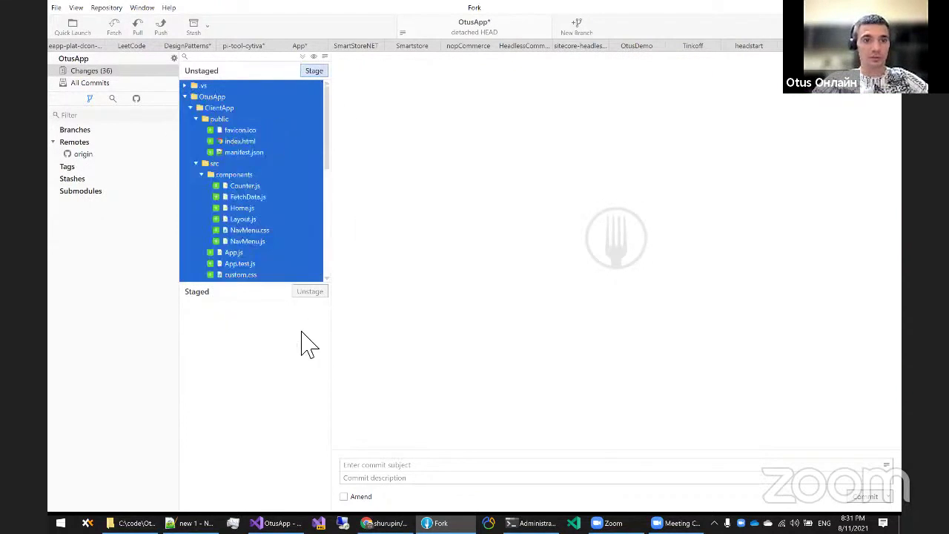
{"action": "left_click", "coordinate": [314, 71]}
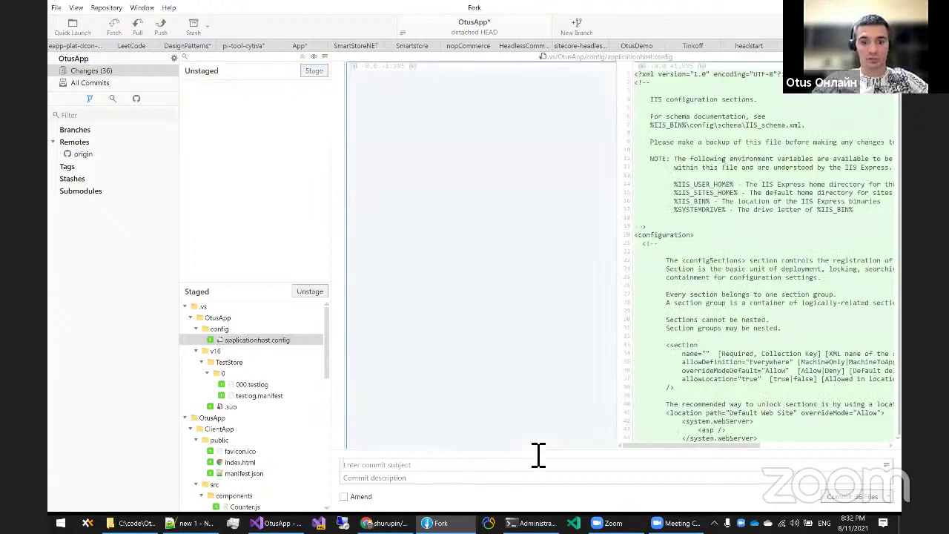
Commit the staged files with the subject "Initial commit"
{"action": "left_click", "coordinate": [538, 459]}
{"action": "type", "text": "Initial commit"}
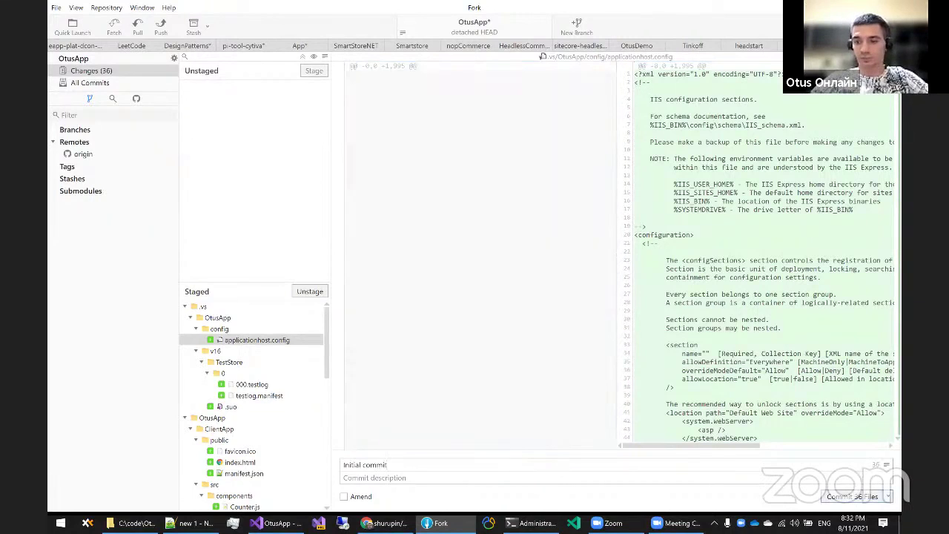
{"action": "key", "text": "ctrl+Return"}
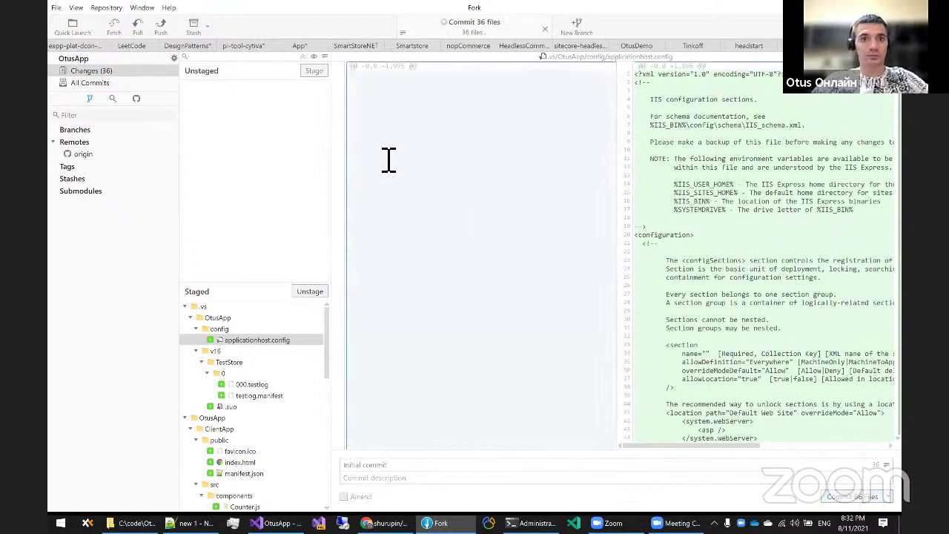
Push the master branch to a new origin/master branch with a tracking reference
{"action": "left_click", "coordinate": [154, 84]}
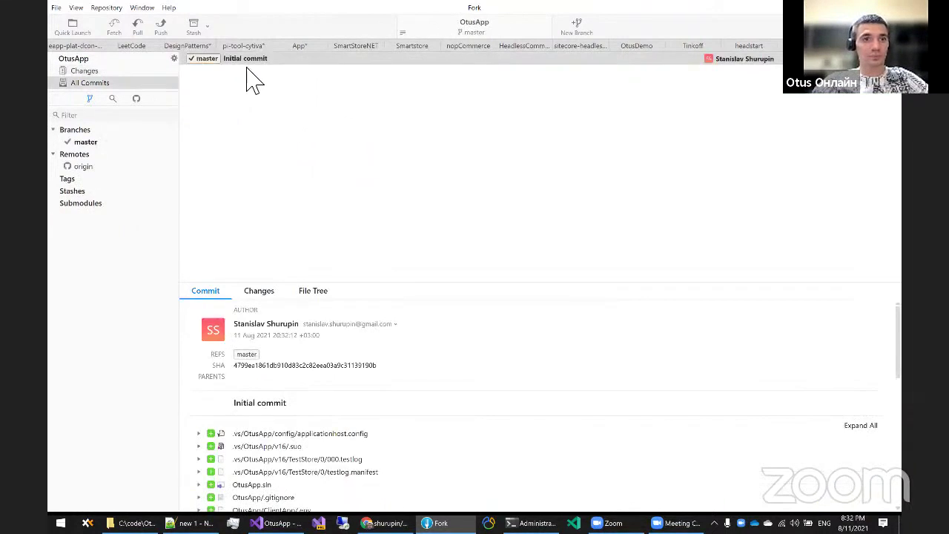
{"action": "left_click", "coordinate": [163, 28]}
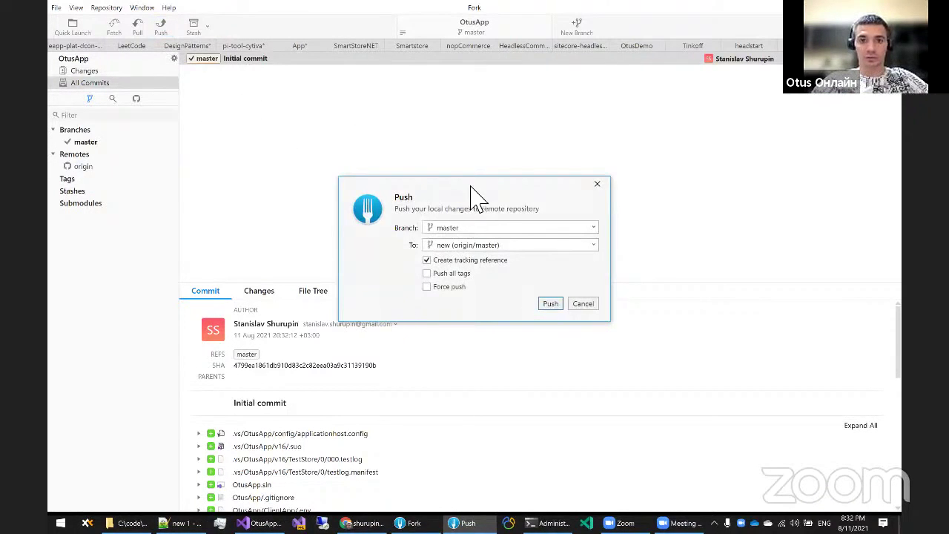
{"action": "left_click", "coordinate": [550, 303]}
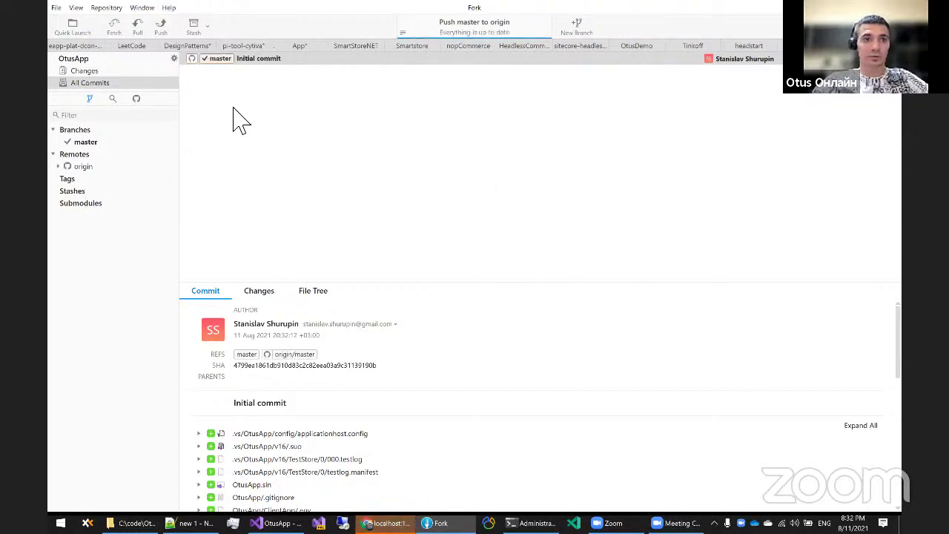
Switch to the browser, close the localhost authorization page, reload the OtusApp repository page and examine the pushed files and OtusApp folder
{"action": "left_click", "coordinate": [385, 523]}
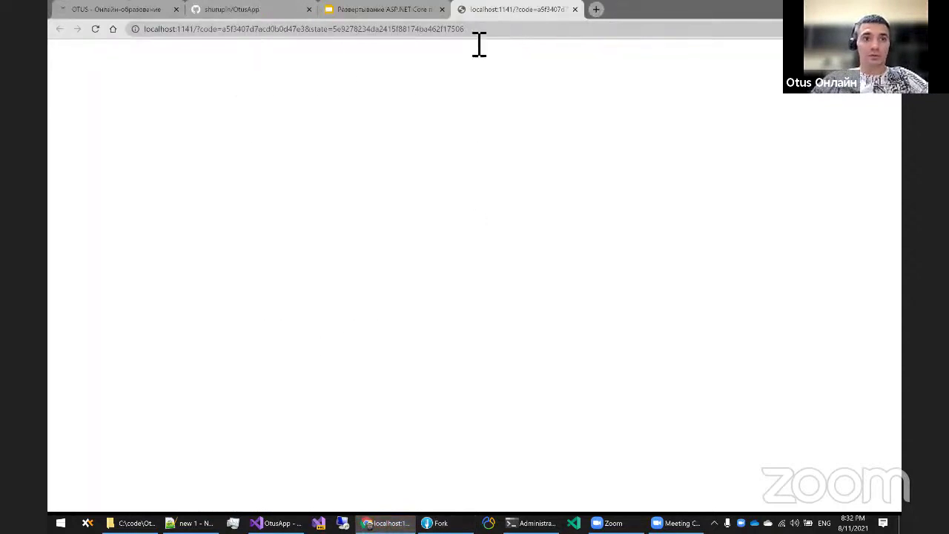
{"action": "key", "text": "ctrl+w"}
{"action": "left_click", "coordinate": [251, 10]}
{"action": "left_click", "coordinate": [95, 29]}
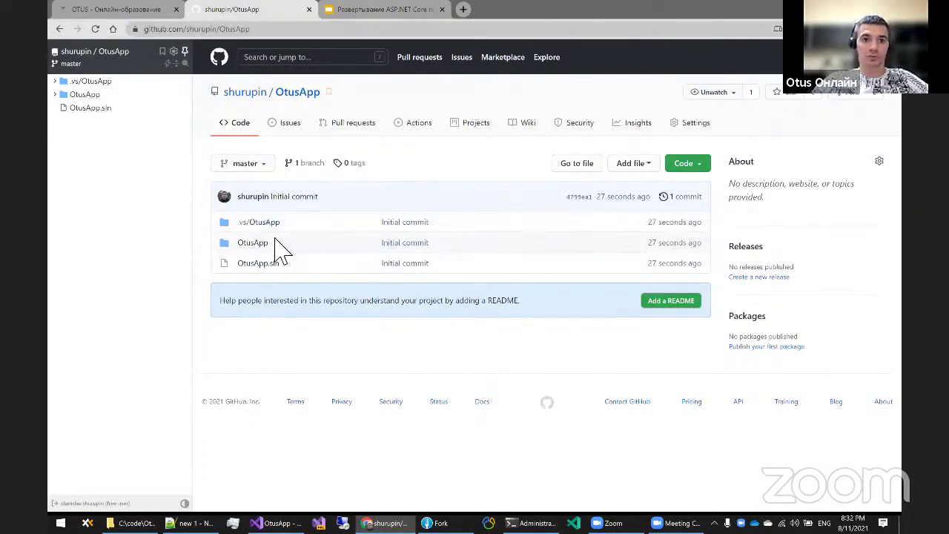
{"action": "left_click_drag", "start_coordinate": [356, 226], "coordinate": [497, 300]}
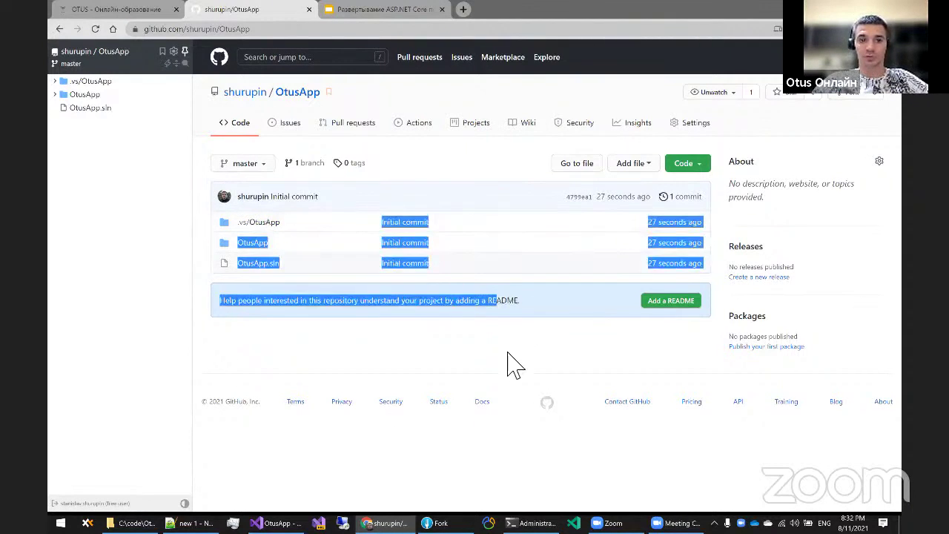
{"action": "left_click", "coordinate": [256, 243]}
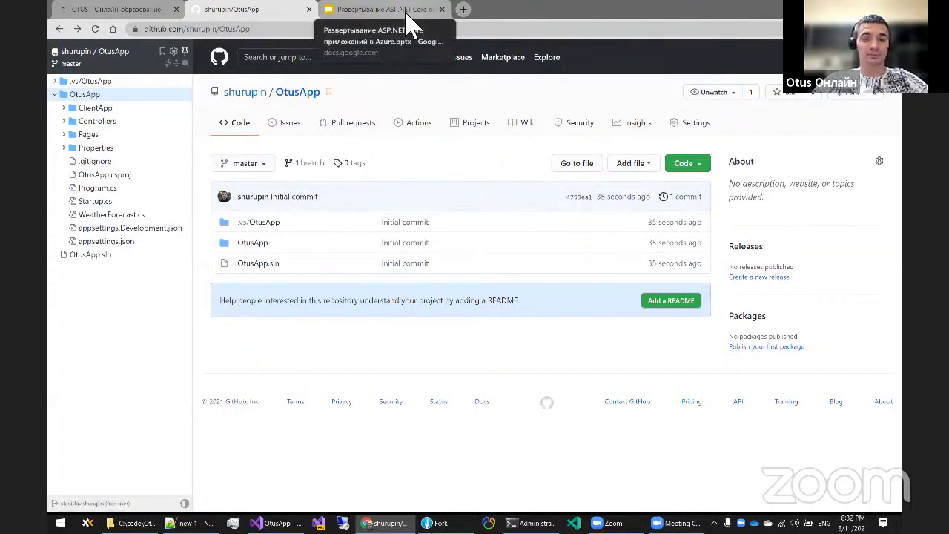
Open the Azure portal at portal.azure.com in a new browser tab
{"action": "left_click", "coordinate": [464, 9]}
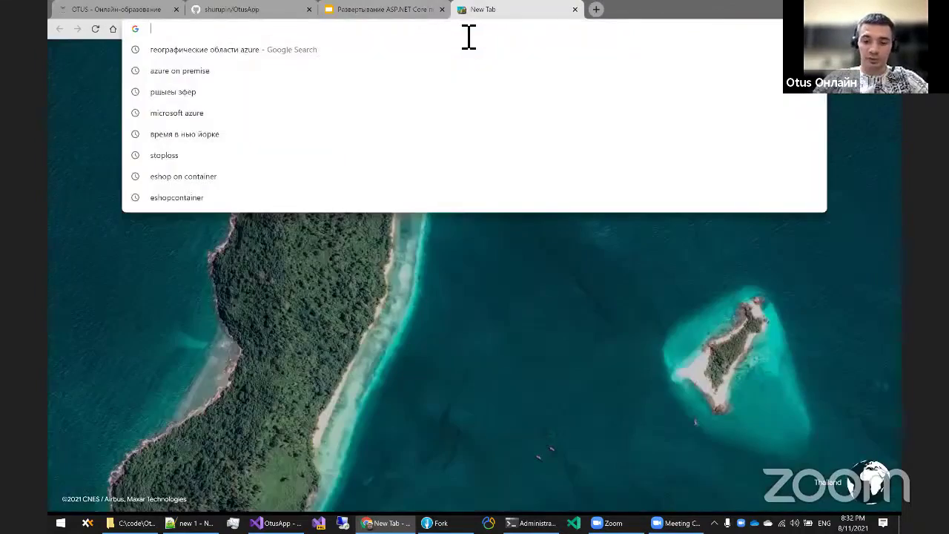
{"action": "type", "text": "porta"}
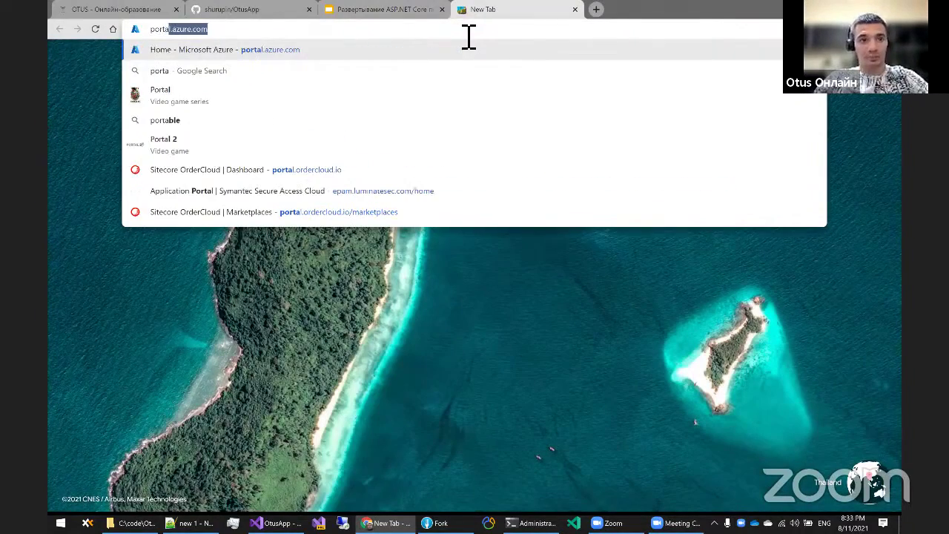
{"action": "type", "text": "l."}
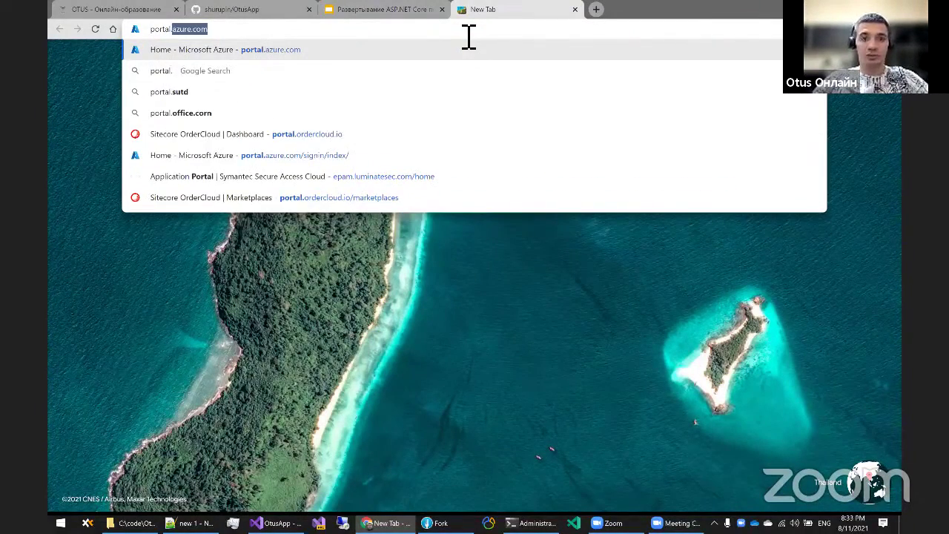
{"action": "type", "text": "azure.com"}
{"action": "key", "text": "Return"}
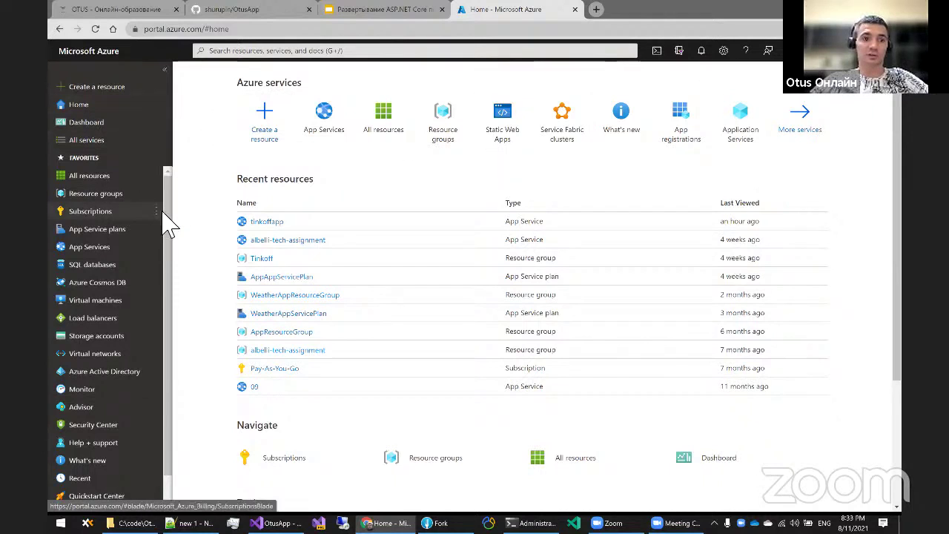
{"action": "scroll", "coordinate": [169, 222], "scroll_direction": "down", "scroll_amount": 1}
{"action": "scroll", "coordinate": [171, 241], "scroll_direction": "up", "scroll_amount": 1}
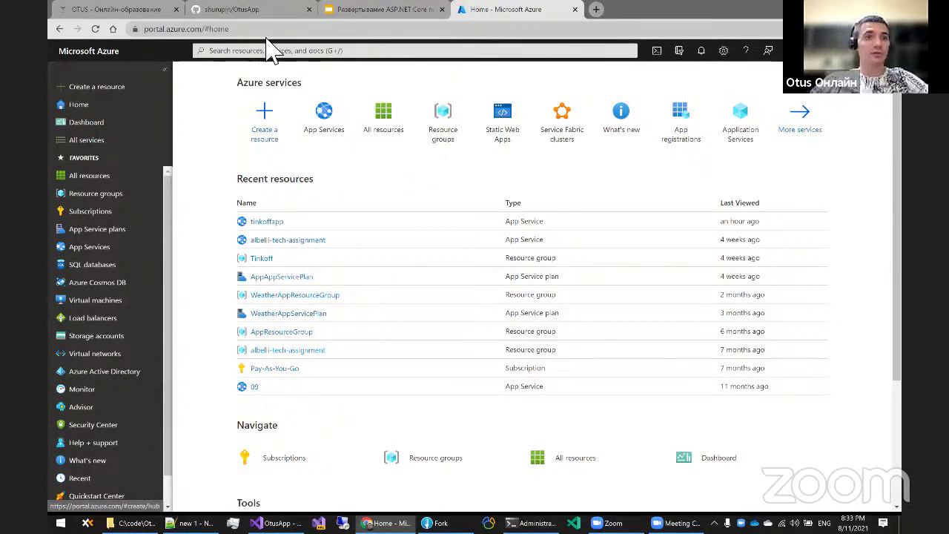
{"action": "left_click", "coordinate": [178, 30]}
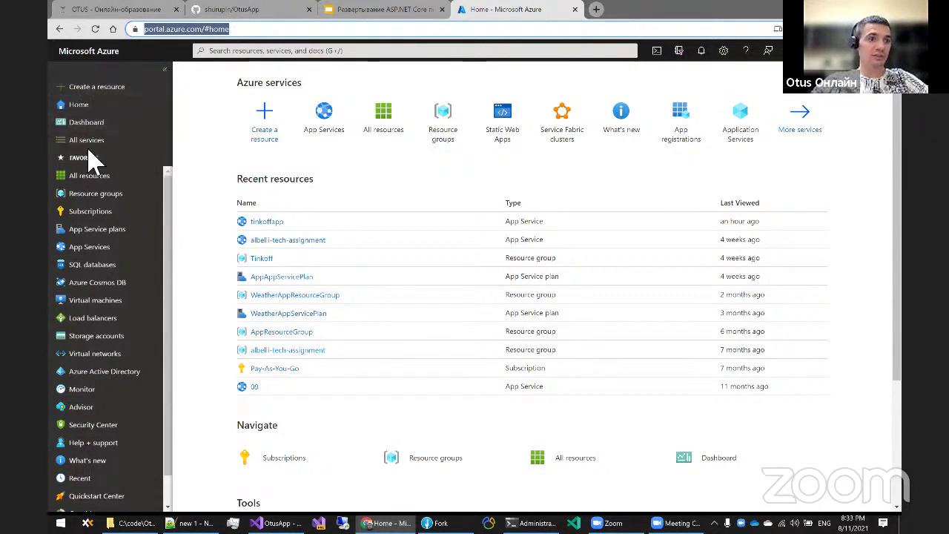
Find App Services by filtering the Compute services for "app", and start creating a web app with the existing apps list collapsed
{"action": "left_click", "coordinate": [109, 143]}
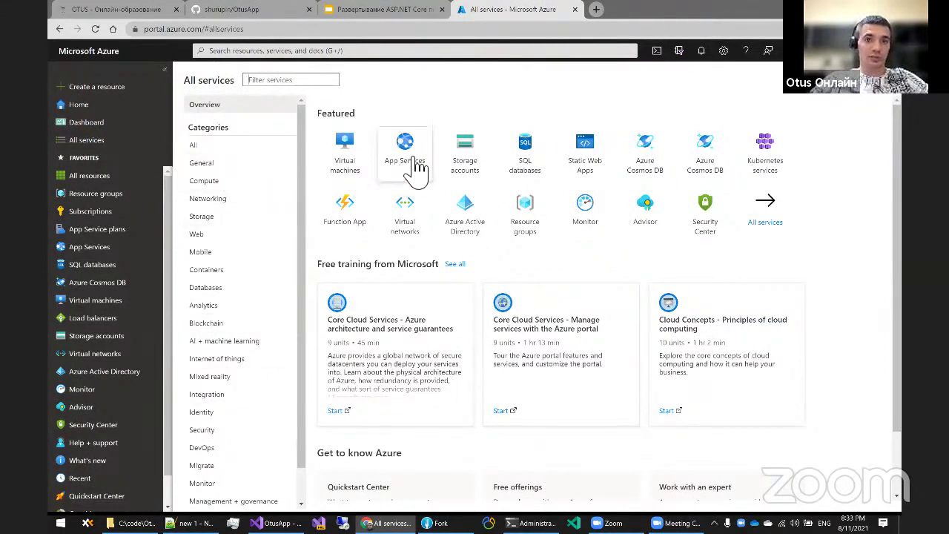
{"action": "left_click_drag", "start_coordinate": [408, 180], "coordinate": [409, 189]}
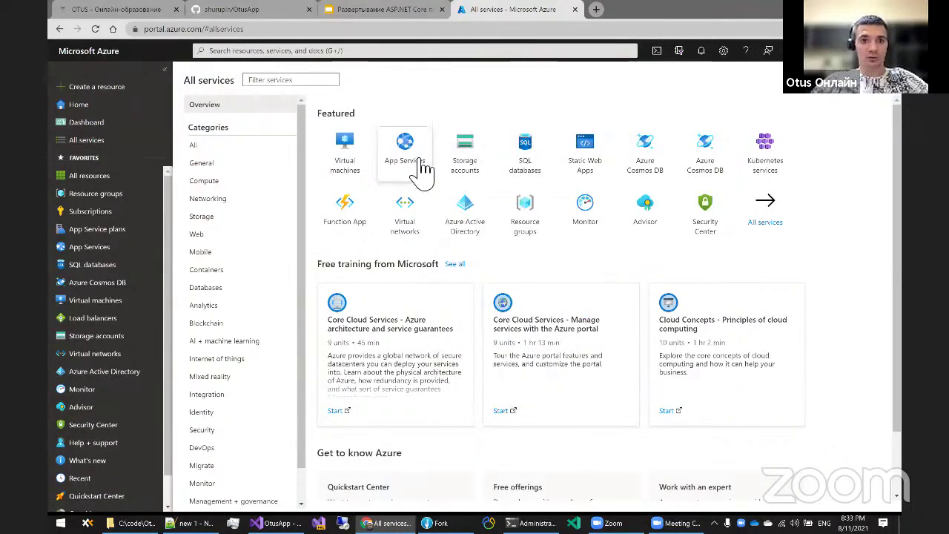
{"action": "left_click", "coordinate": [229, 186]}
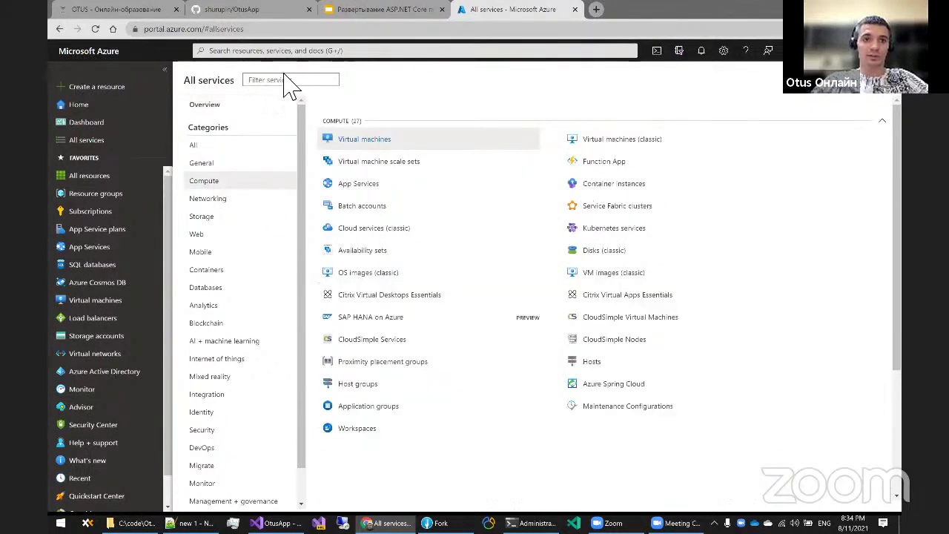
{"action": "type", "text": "app"}
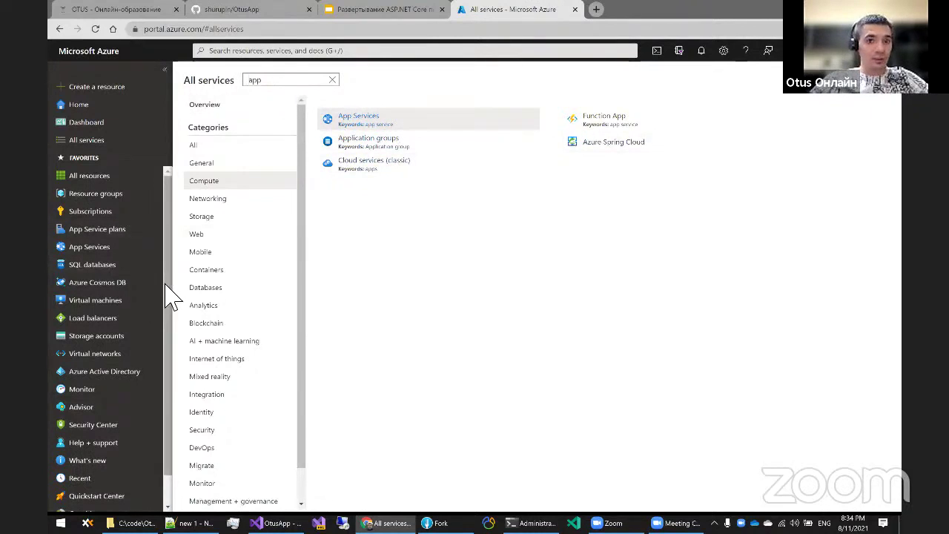
{"action": "left_click", "coordinate": [326, 121]}
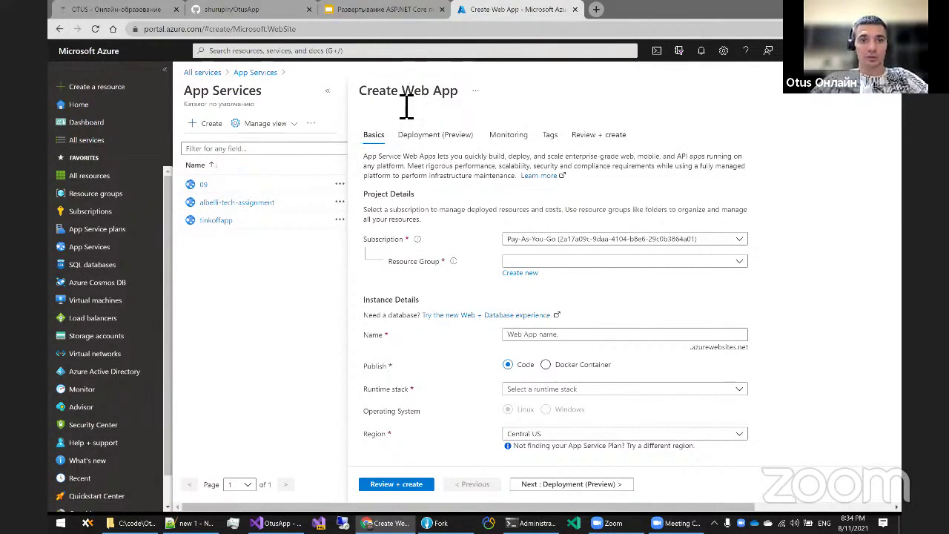
{"action": "left_click", "coordinate": [328, 91]}
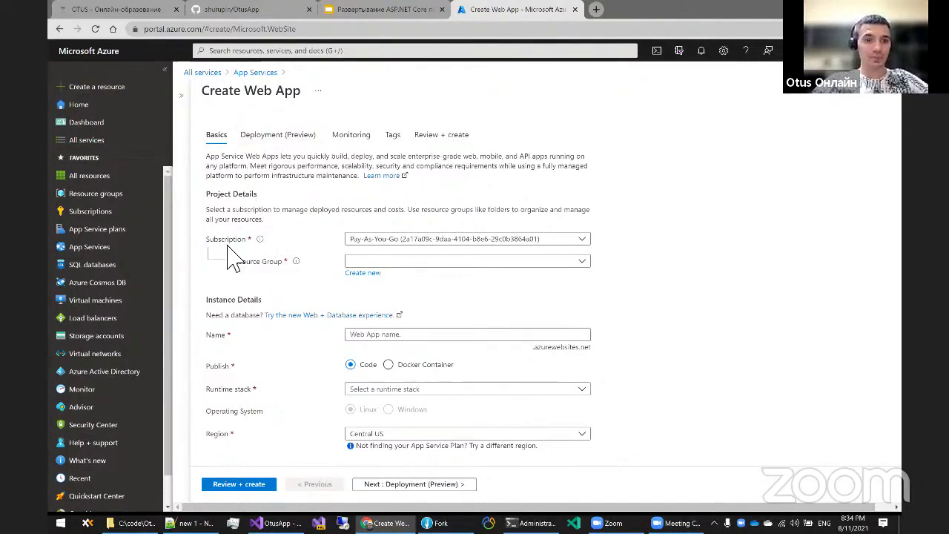
Review the project details of the web app and select the first Pay-As-You-Go subscription
{"action": "double_click", "coordinate": [217, 194]}
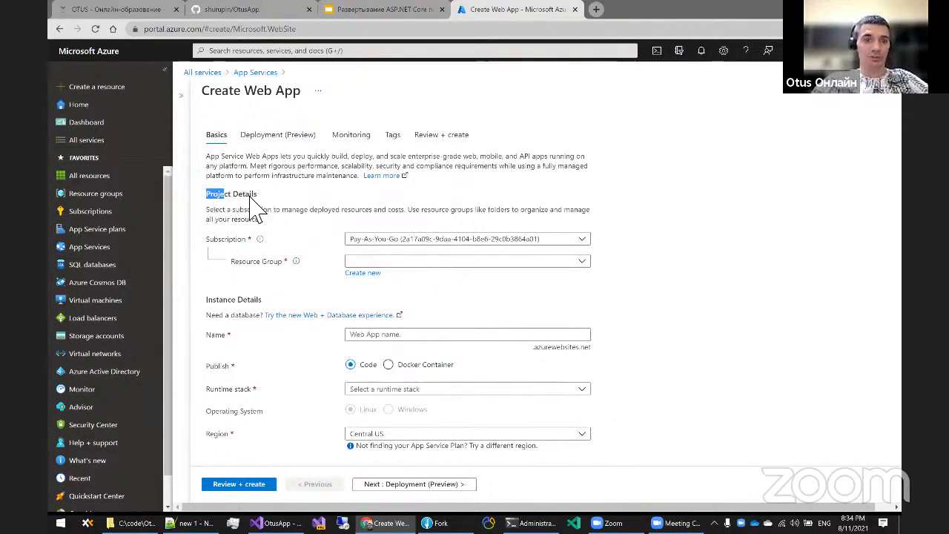
{"action": "left_click_drag", "start_coordinate": [252, 207], "coordinate": [304, 230]}
{"action": "left_click", "coordinate": [306, 252]}
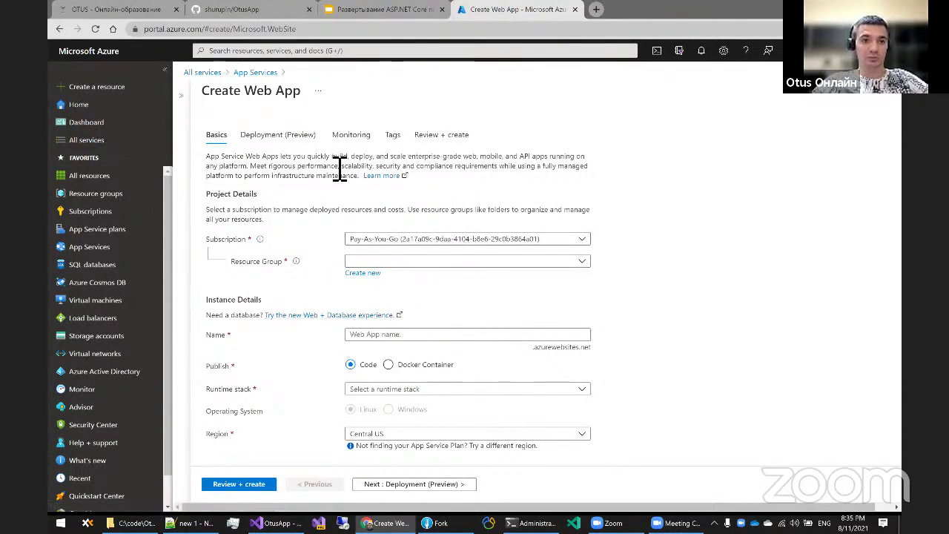
{"action": "left_click", "coordinate": [475, 238]}
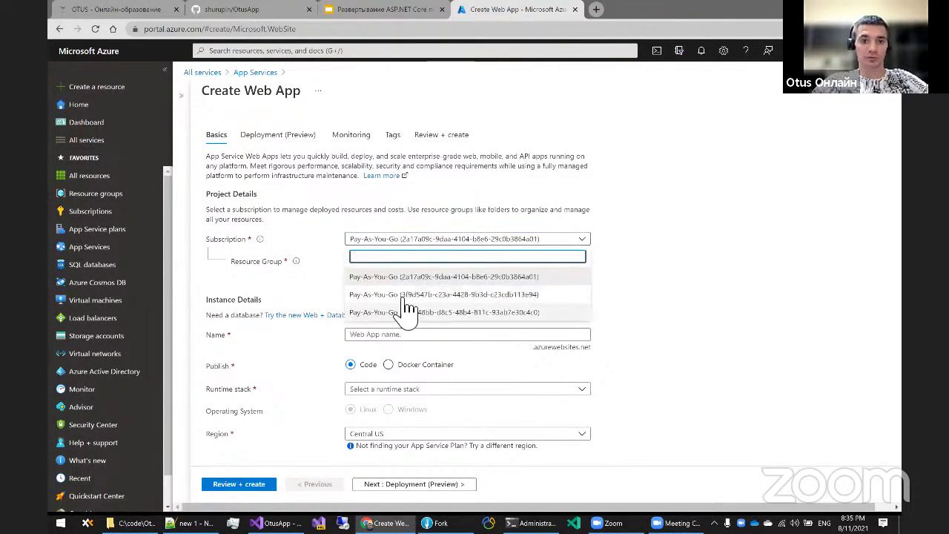
{"action": "left_click", "coordinate": [540, 276]}
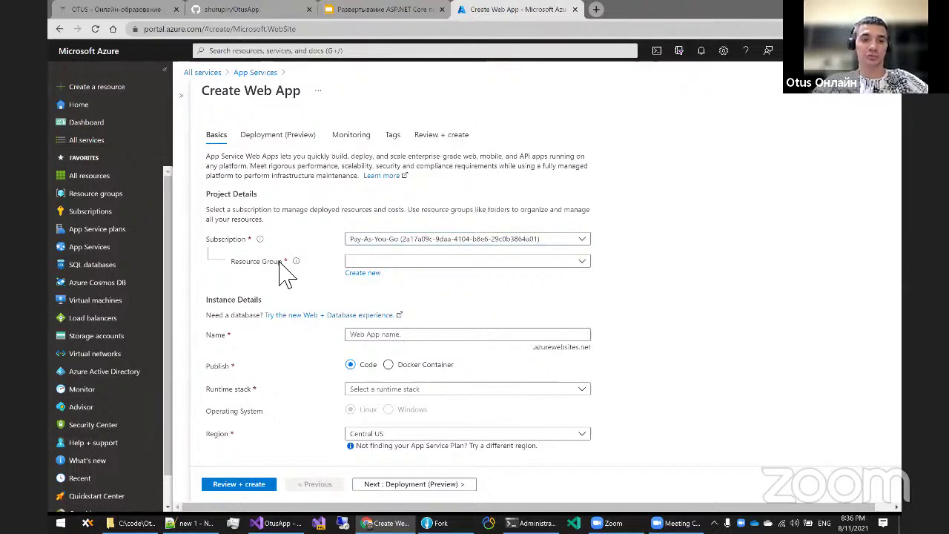
Create a new resource group named OtusAppResourceGroup for the web app
{"action": "left_click", "coordinate": [362, 273]}
{"action": "left_click", "coordinate": [443, 350]}
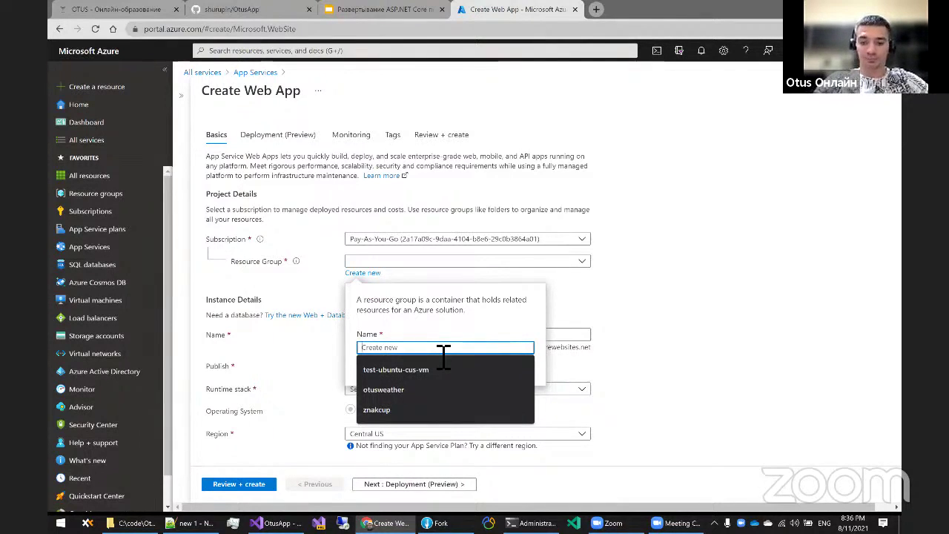
{"action": "type", "text": "o"}
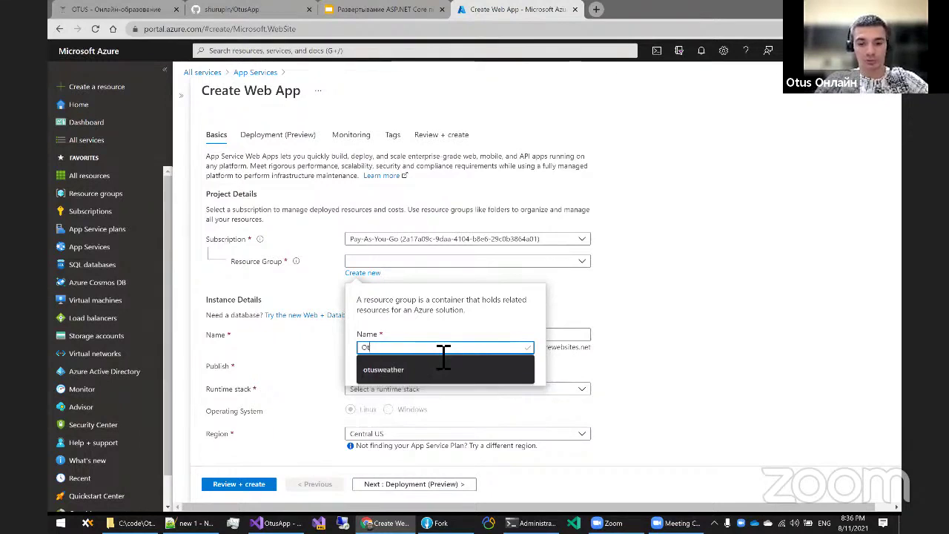
{"action": "type", "text": "tusApp"}
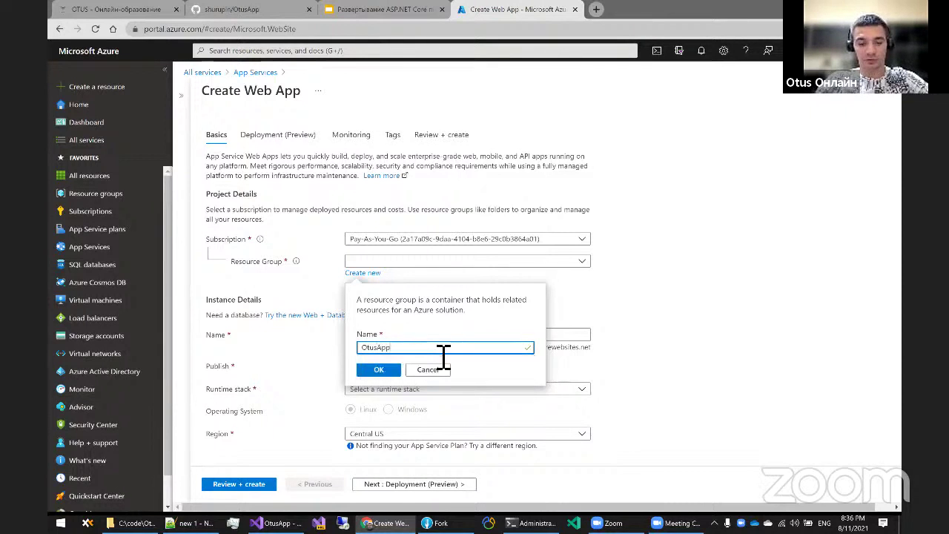
{"action": "type", "text": "sourceGroup"}
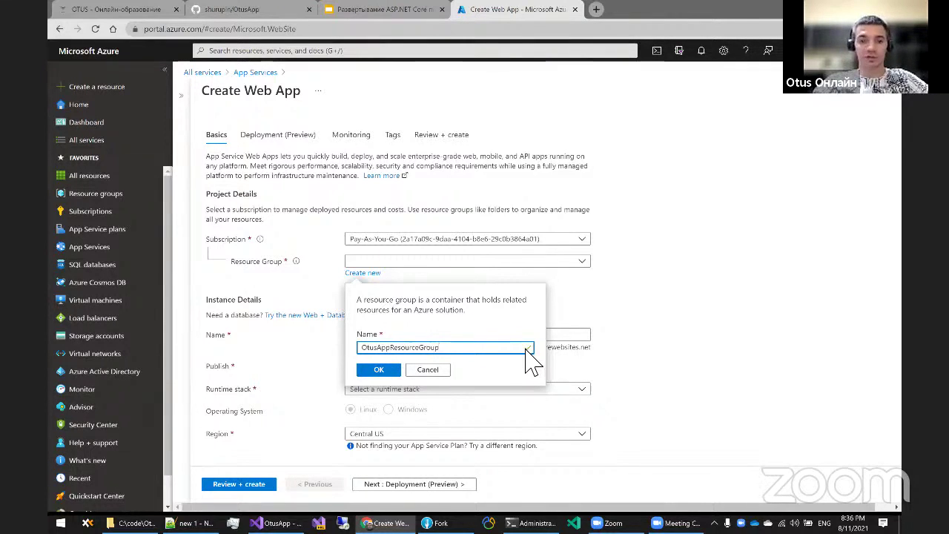
{"action": "left_click_drag", "start_coordinate": [485, 349], "coordinate": [311, 343]}
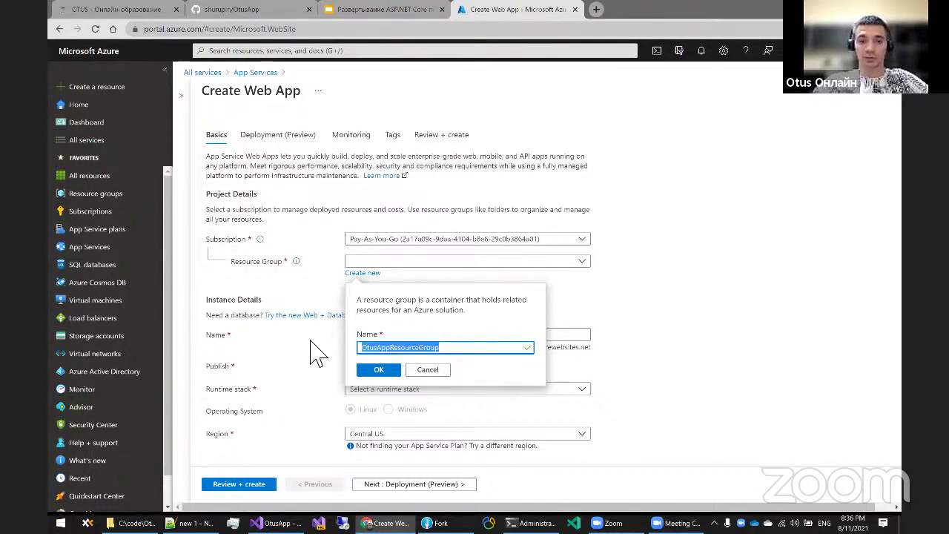
{"action": "left_click", "coordinate": [464, 358]}
{"action": "left_click_drag", "start_coordinate": [455, 356], "coordinate": [382, 341]}
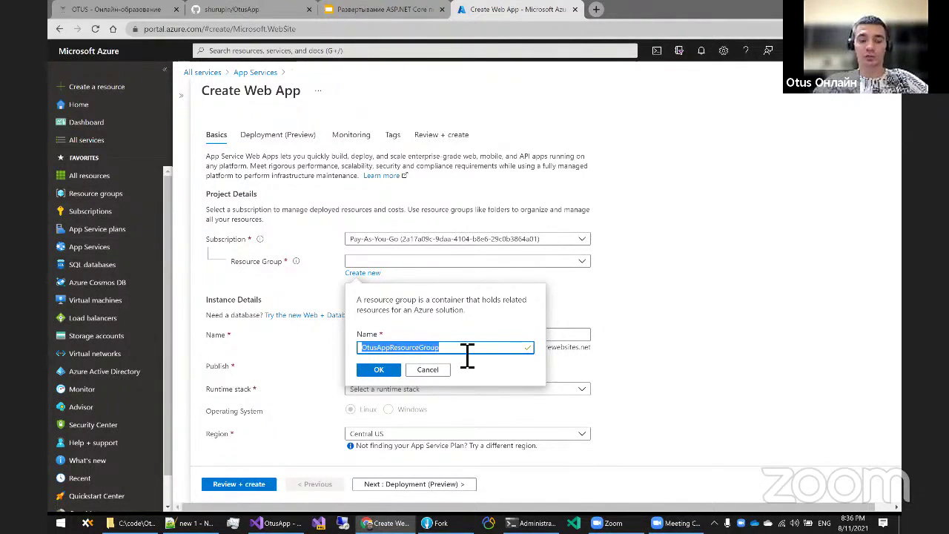
{"action": "left_click", "coordinate": [492, 355]}
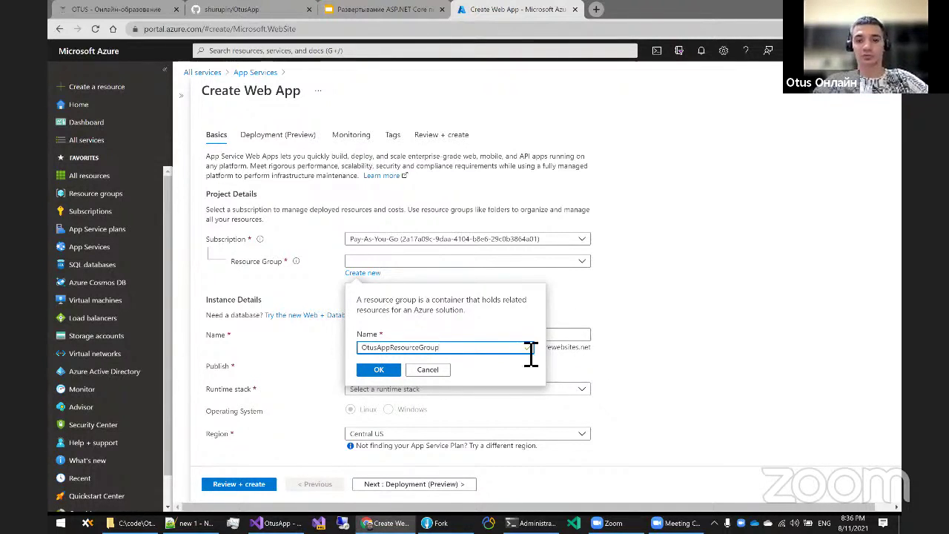
{"action": "left_click_drag", "start_coordinate": [476, 354], "coordinate": [343, 355]}
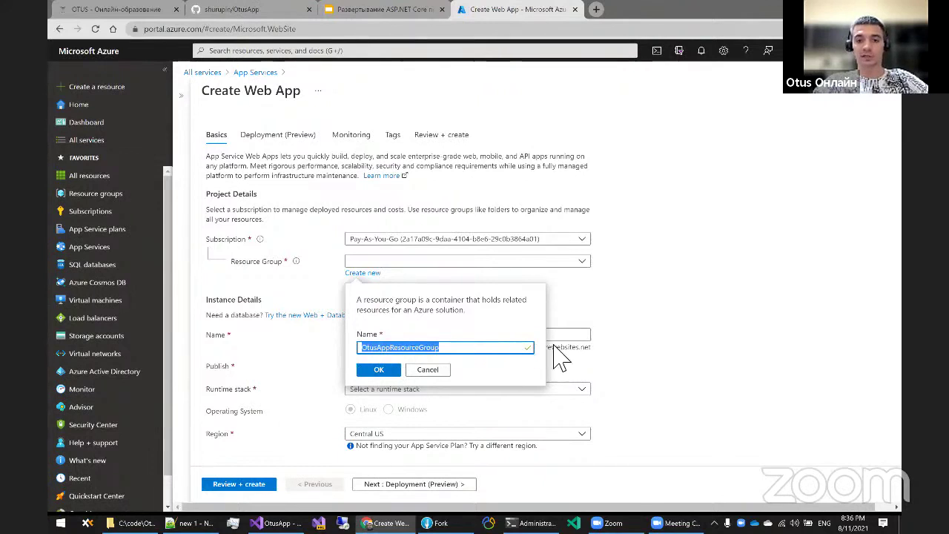
{"action": "left_click", "coordinate": [477, 363]}
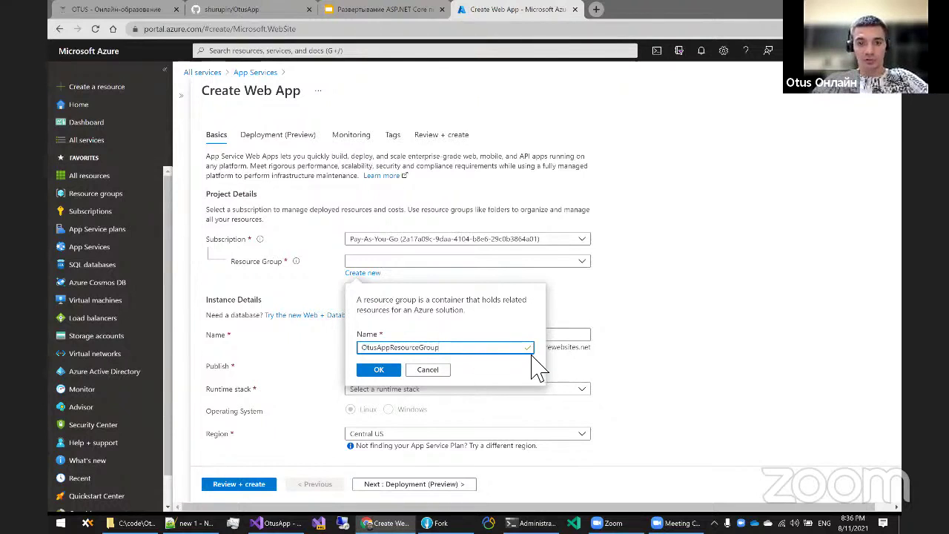
{"action": "left_click_drag", "start_coordinate": [473, 360], "coordinate": [328, 354]}
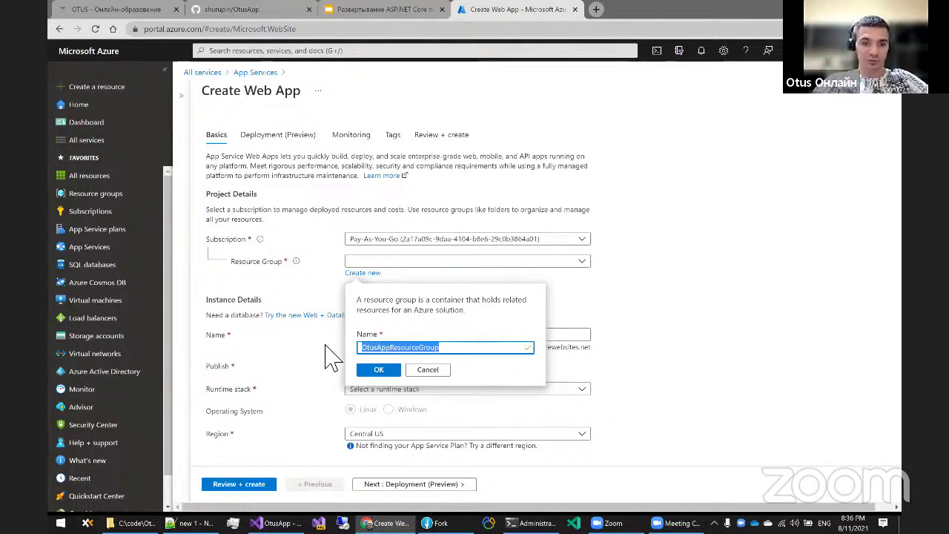
{"action": "left_click", "coordinate": [504, 370]}
{"action": "left_click", "coordinate": [379, 369]}
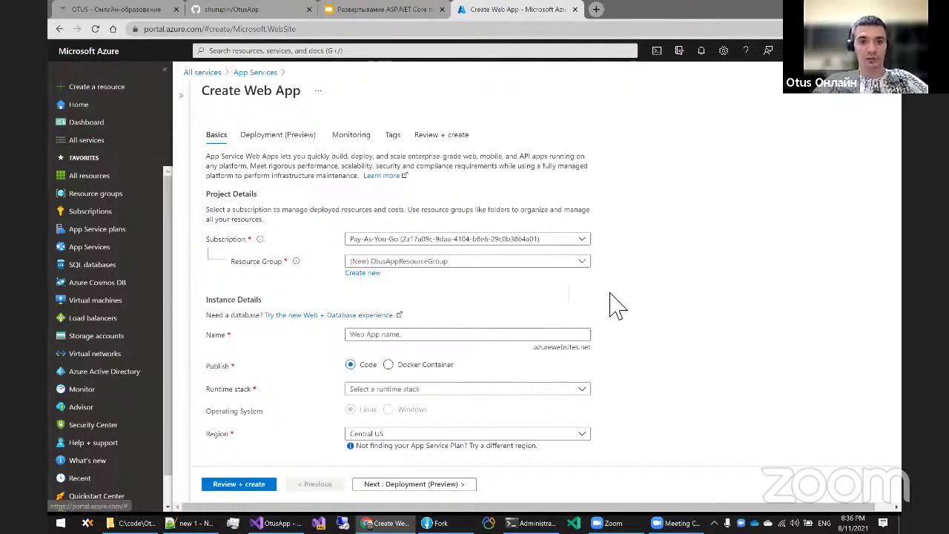
Try "app" as the web app's name in the instance details and check its availability
{"action": "scroll", "coordinate": [660, 259], "scroll_direction": "down", "scroll_amount": 1}
{"action": "scroll", "coordinate": [659, 260], "scroll_direction": "down", "scroll_amount": 3}
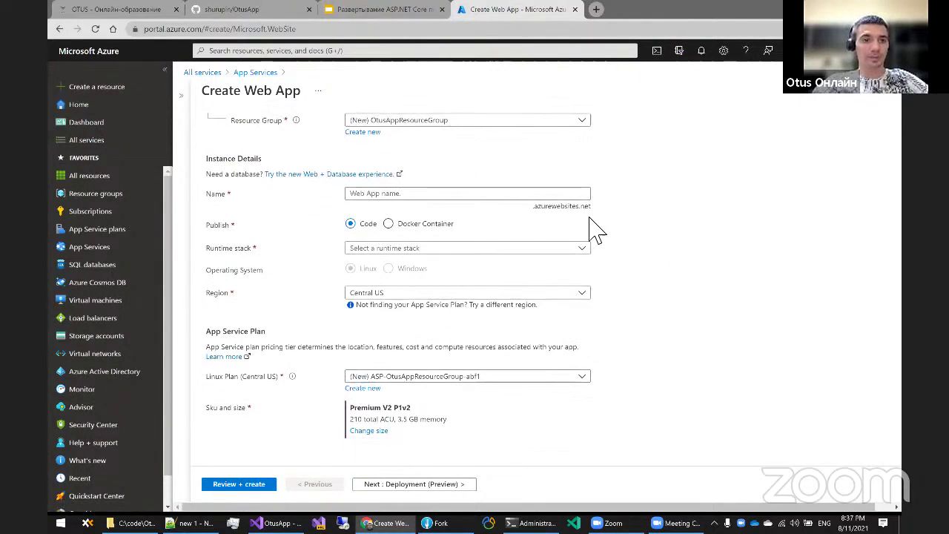
{"action": "left_click", "coordinate": [211, 204]}
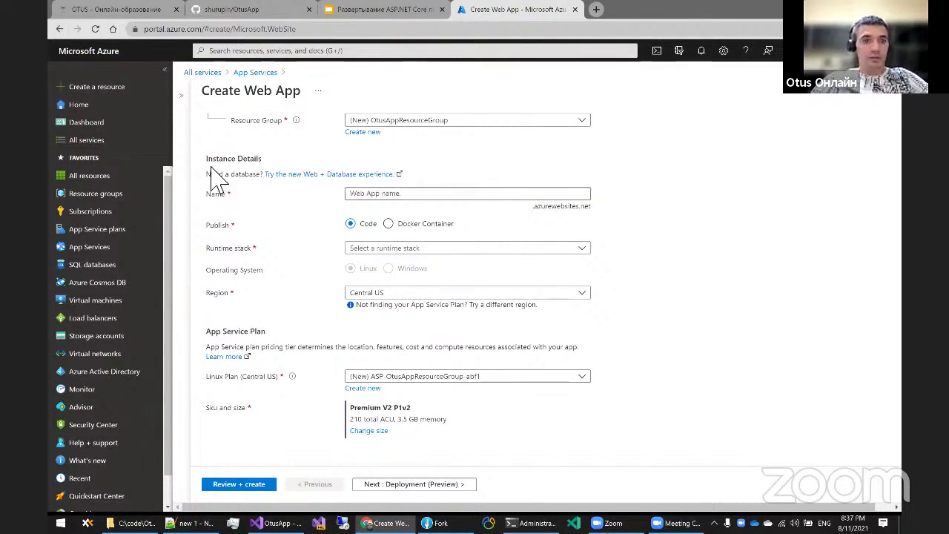
{"action": "triple_click", "coordinate": [222, 160]}
{"action": "left_click", "coordinate": [280, 239]}
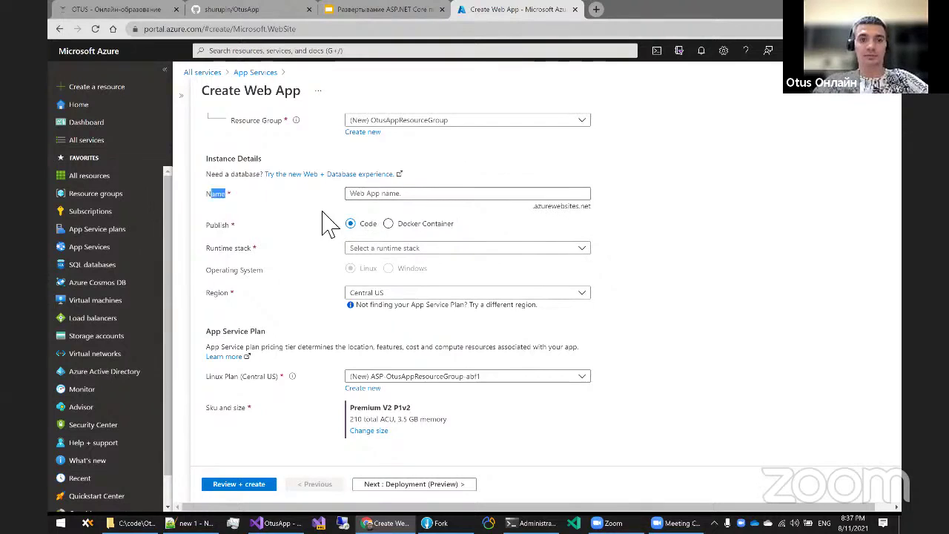
{"action": "left_click", "coordinate": [430, 194]}
{"action": "left_click", "coordinate": [507, 178]}
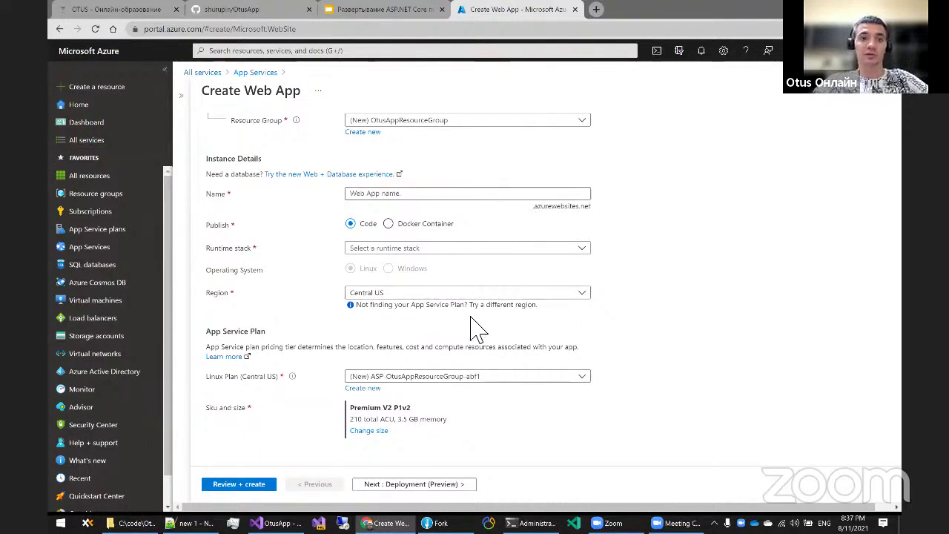
{"action": "left_click", "coordinate": [480, 200]}
{"action": "type", "text": "app"}
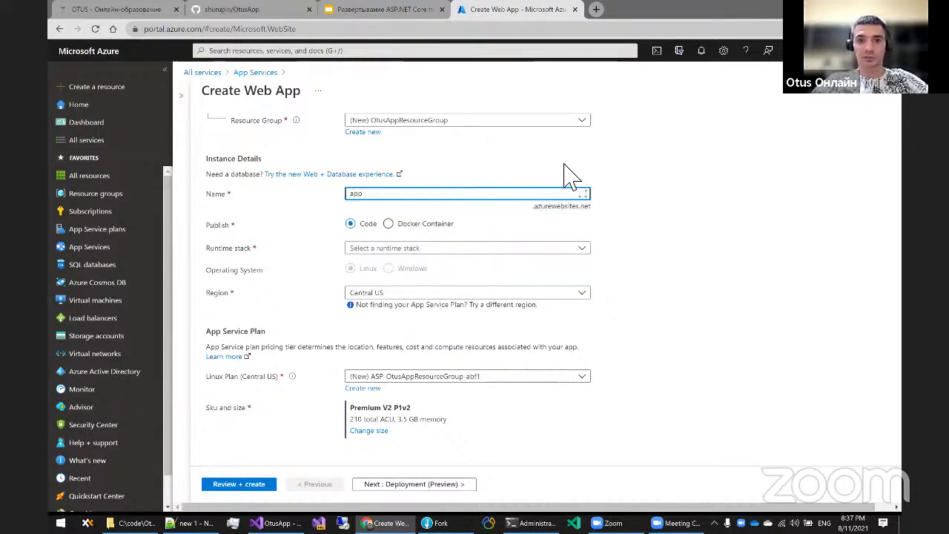
{"action": "triple_click", "coordinate": [572, 181]}
{"action": "left_click", "coordinate": [466, 233]}
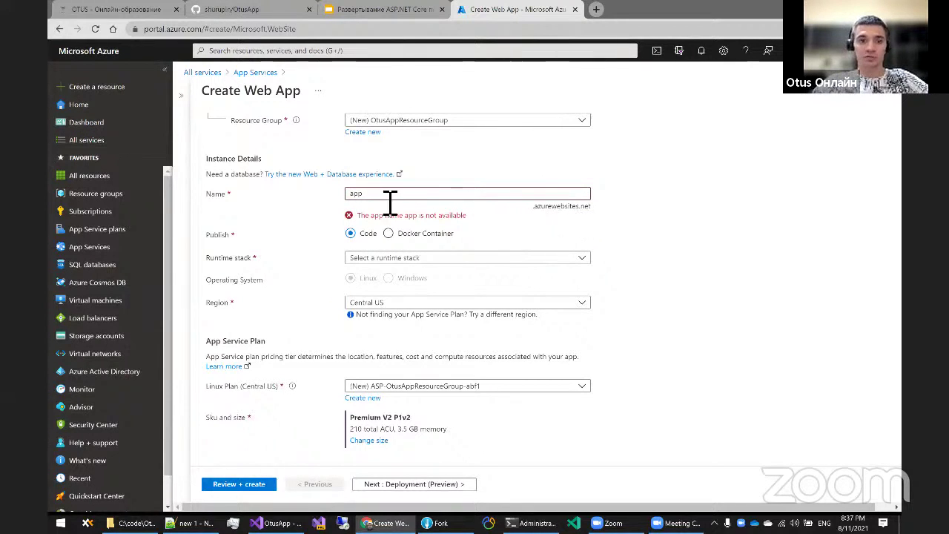
Replace the web app's name with otusapp in the instance details and check its availability
{"action": "left_click_drag", "start_coordinate": [418, 194], "coordinate": [327, 195]}
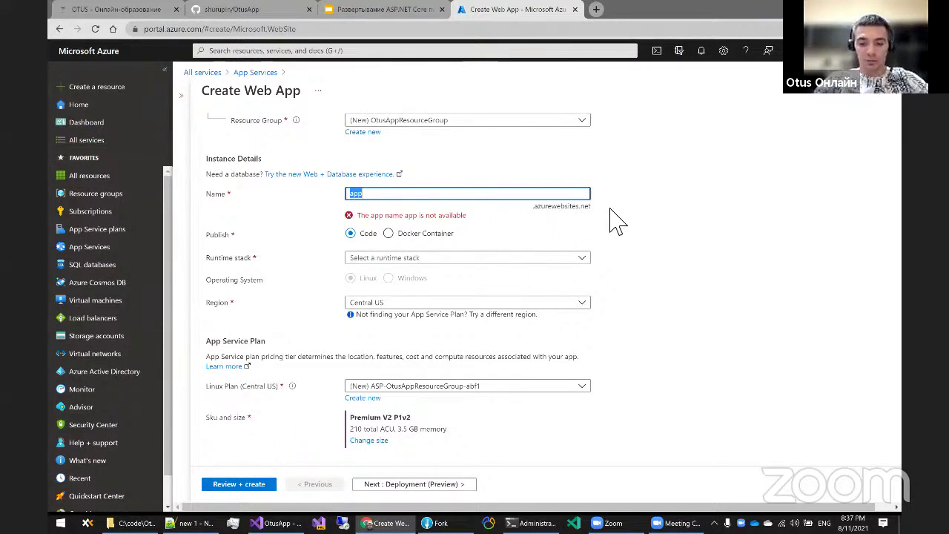
{"action": "type", "text": "ot"}
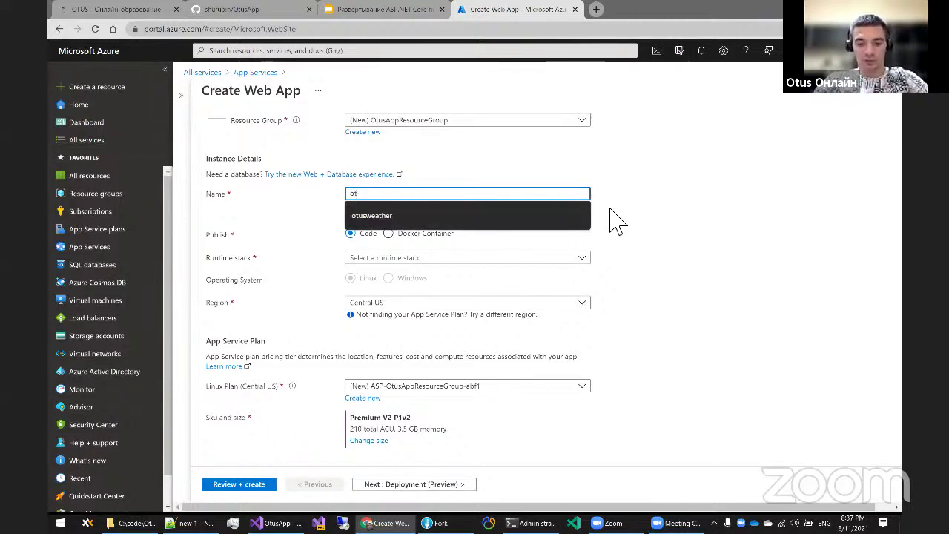
{"action": "type", "text": "usapp"}
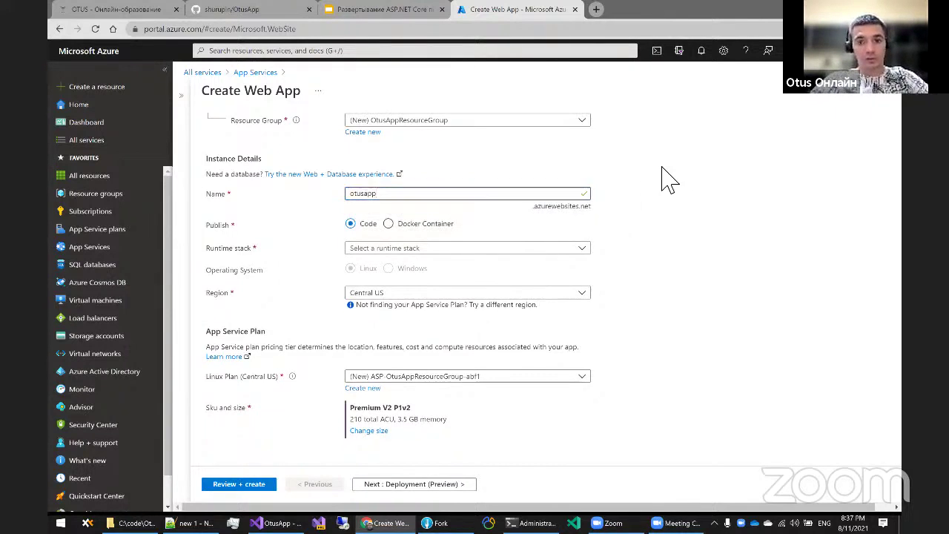
{"action": "left_click", "coordinate": [667, 182]}
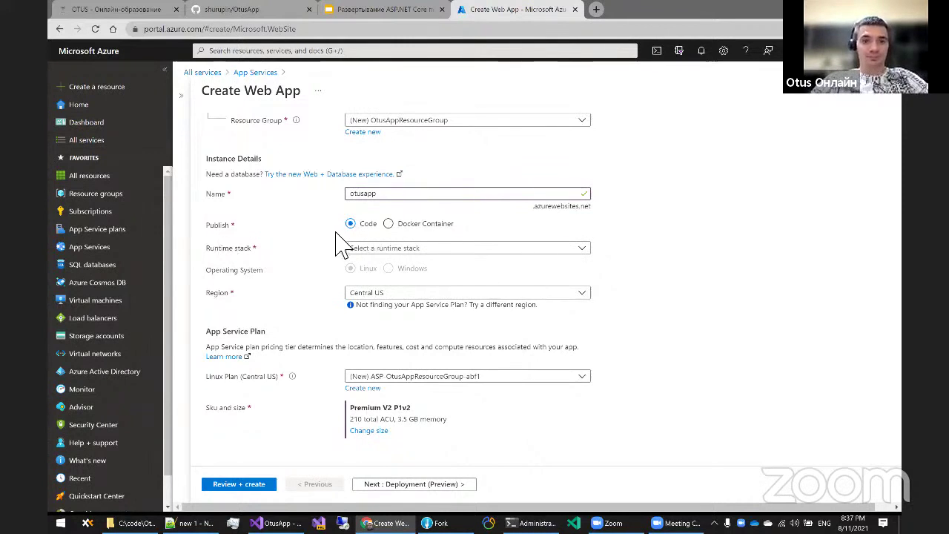
Try Docker Container as the publish type to compare its options, and switch back to Code
{"action": "left_click", "coordinate": [393, 225]}
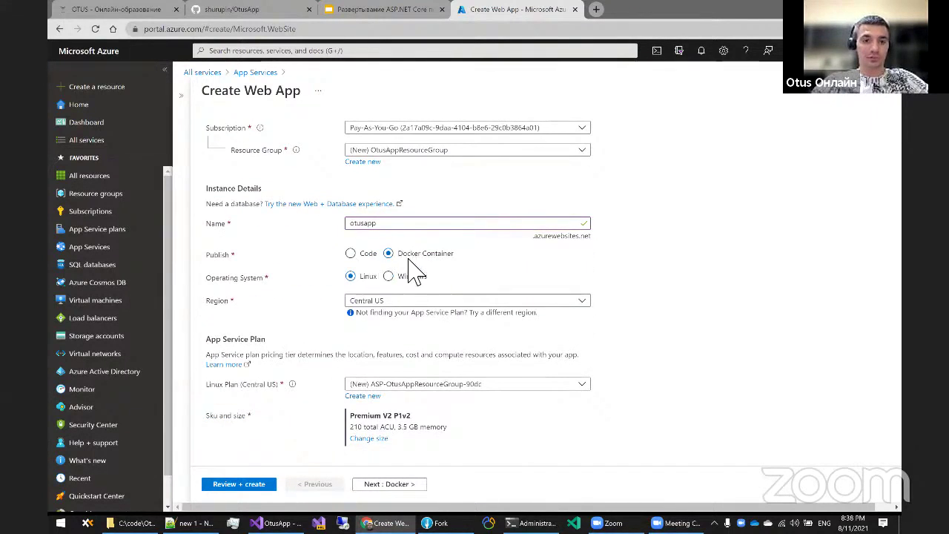
{"action": "left_click", "coordinate": [360, 259]}
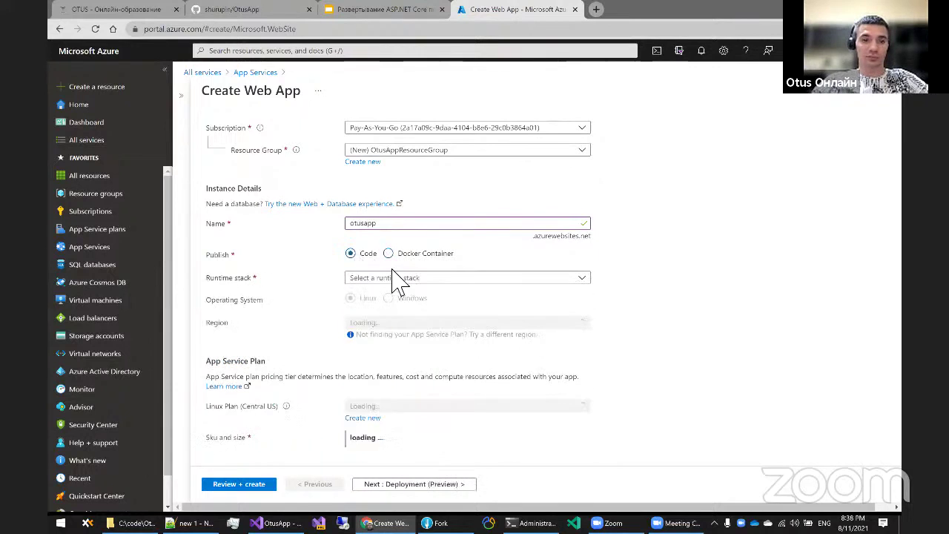
{"action": "scroll", "coordinate": [310, 260], "scroll_direction": "down", "scroll_amount": 1}
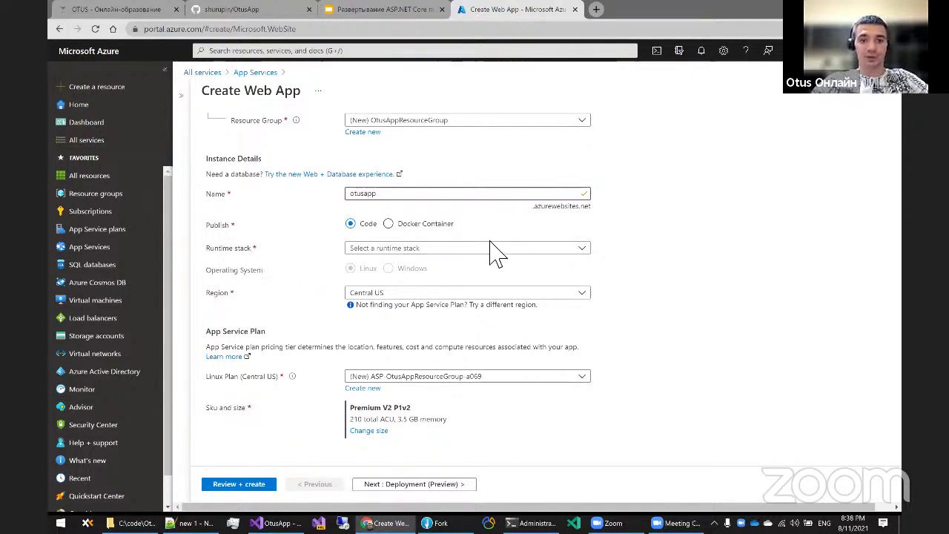
Browse the available runtime stacks from .NET to Ruby and choose .NET 5 for the web app
{"action": "left_click", "coordinate": [583, 250]}
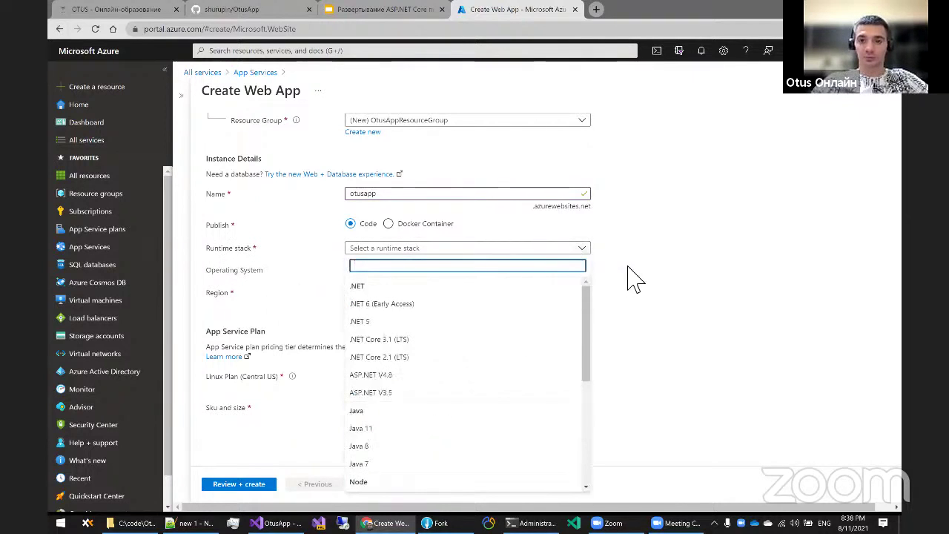
{"action": "left_click", "coordinate": [628, 278]}
{"action": "left_click", "coordinate": [586, 252]}
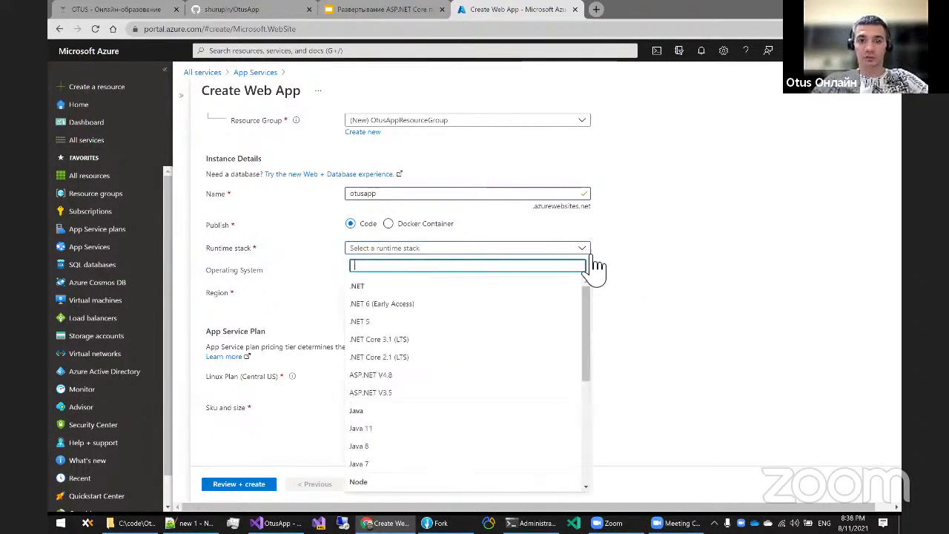
{"action": "left_click", "coordinate": [586, 296]}
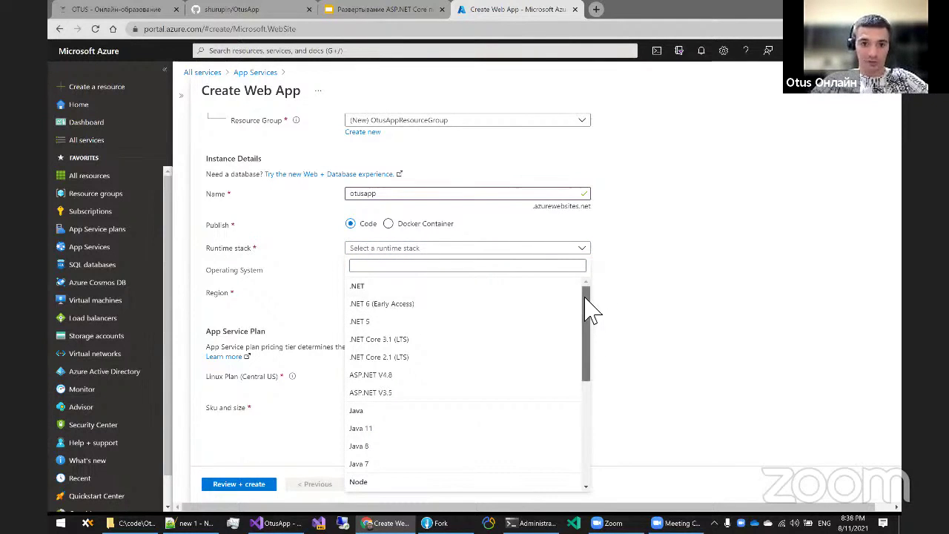
{"action": "mouse_move", "coordinate": [592, 312]}
{"action": "left_mouse_down"}
{"action": "mouse_move", "coordinate": [586, 430]}
{"action": "mouse_move", "coordinate": [595, 307]}
{"action": "left_mouse_up"}
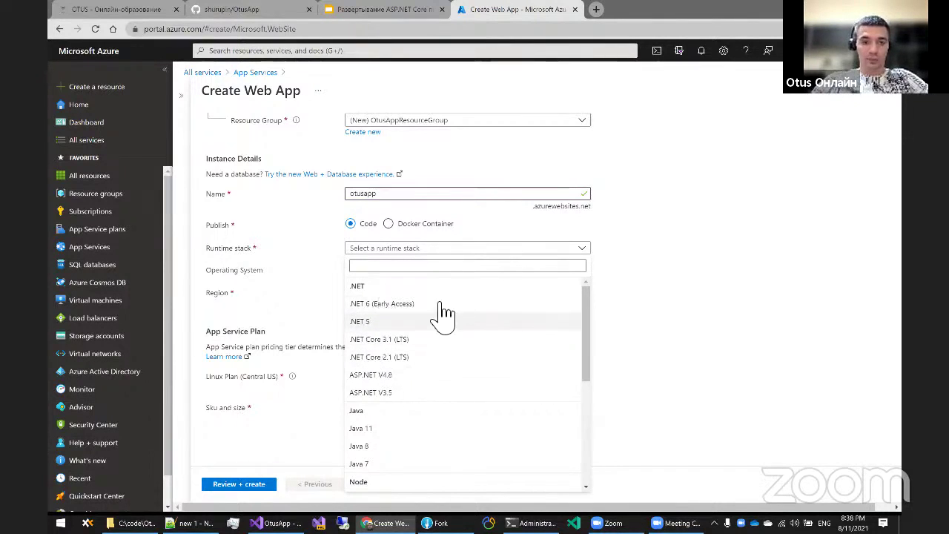
{"action": "left_click_drag", "start_coordinate": [591, 333], "coordinate": [593, 437]}
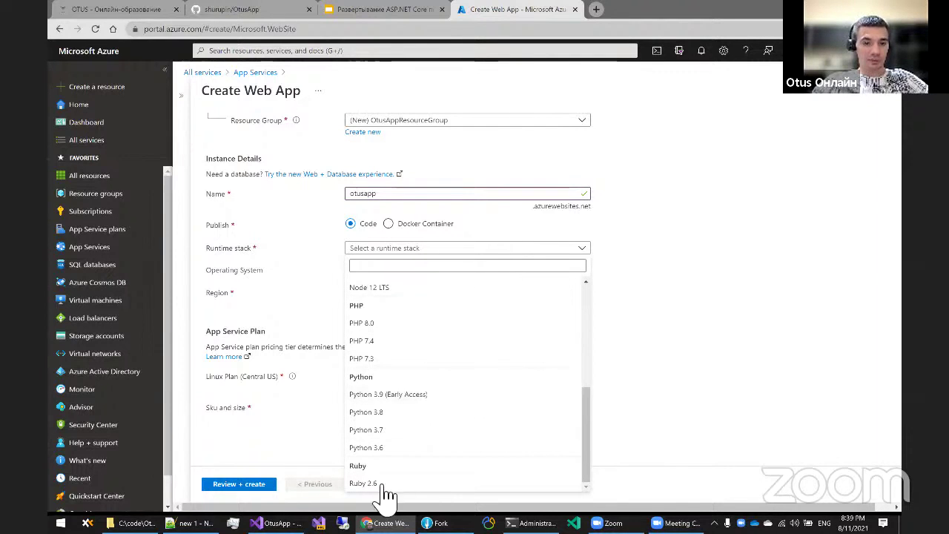
{"action": "scroll", "coordinate": [506, 384], "scroll_direction": "up", "scroll_amount": 10}
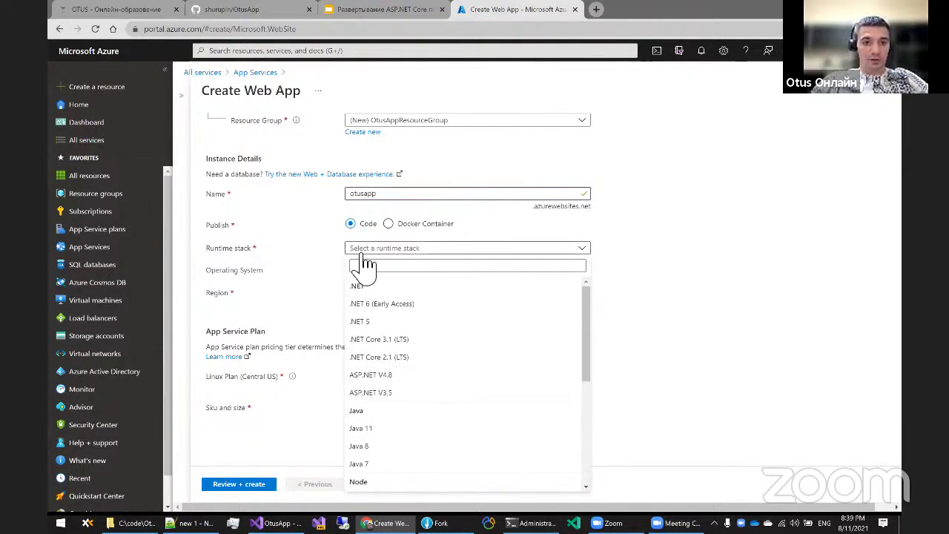
{"action": "left_click", "coordinate": [377, 321]}
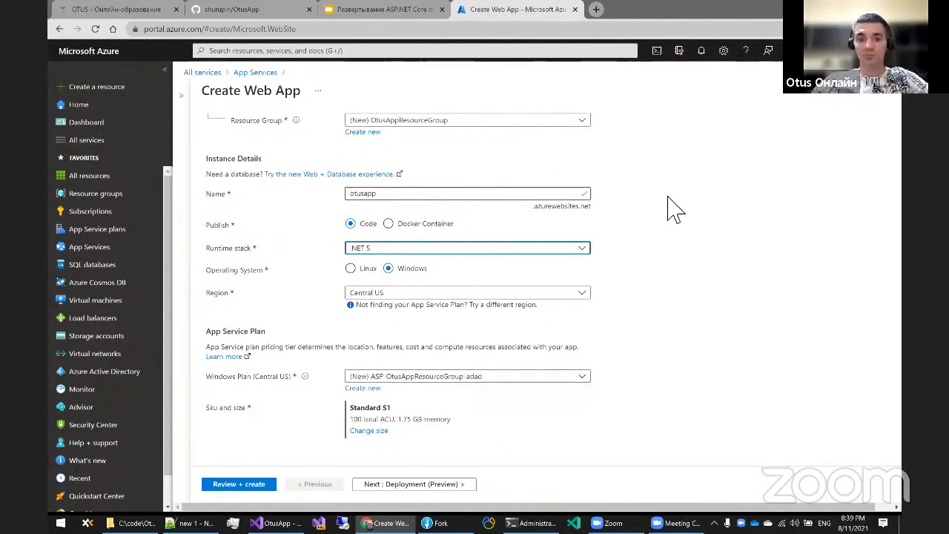
Switch the operating system between Linux and Windows to compare the App Service plans offered, ending on Windows
{"action": "left_click_drag", "start_coordinate": [205, 271], "coordinate": [271, 273]}
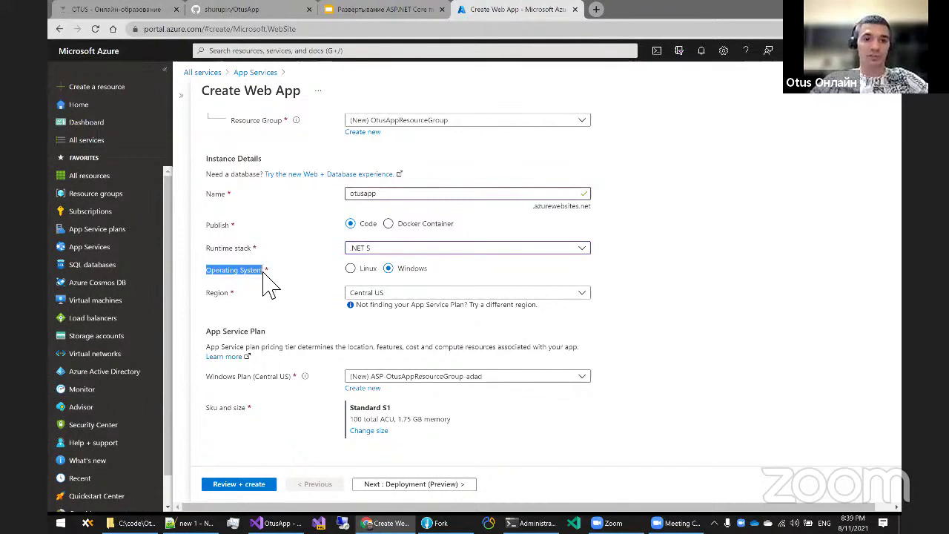
{"action": "left_click", "coordinate": [363, 271]}
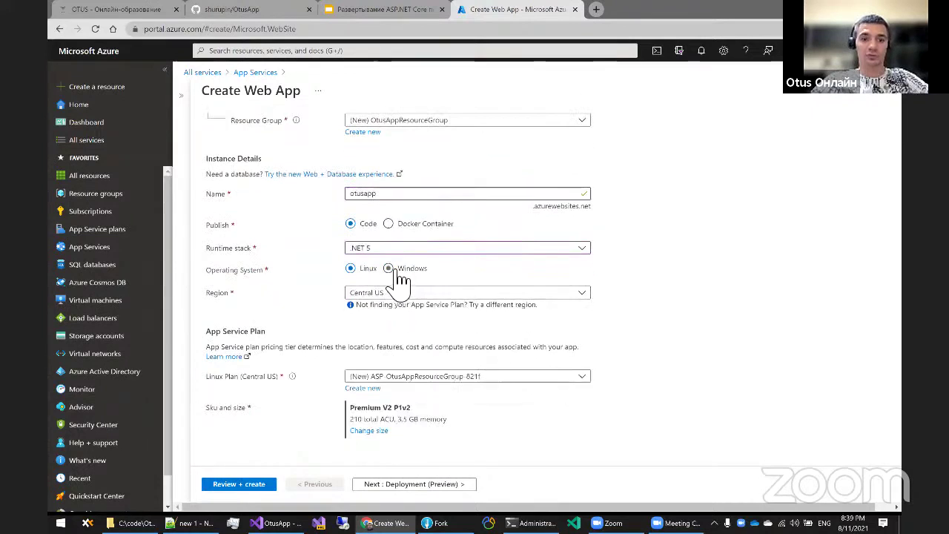
{"action": "left_click", "coordinate": [390, 269]}
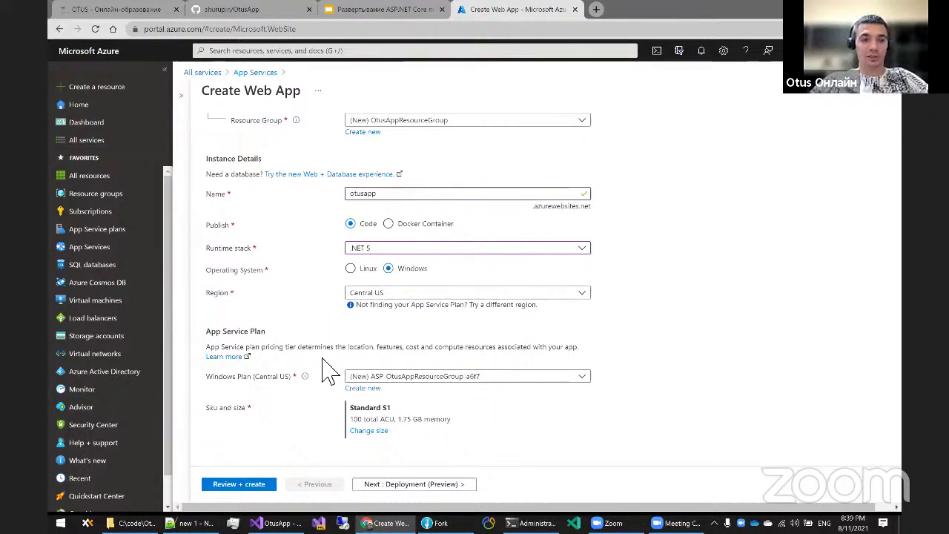
{"action": "left_click_drag", "start_coordinate": [211, 331], "coordinate": [412, 408]}
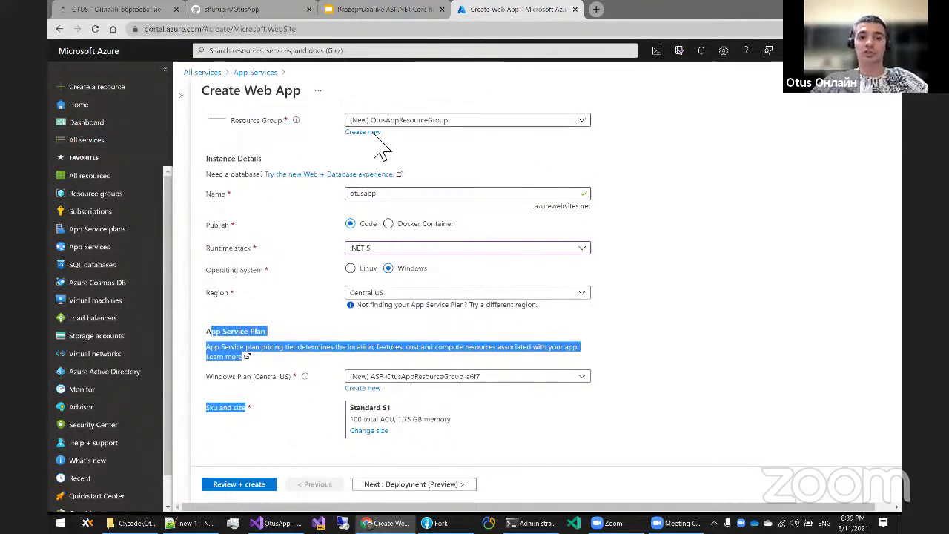
{"action": "left_click", "coordinate": [367, 269]}
{"action": "left_click", "coordinate": [393, 291]}
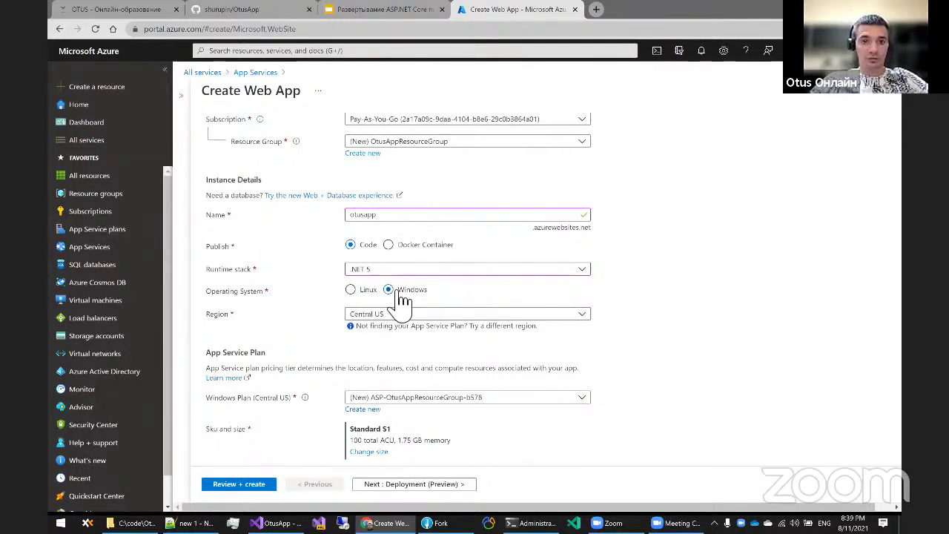
Look through the regions available for hosting the web app without choosing a different one
{"action": "scroll", "coordinate": [660, 300], "scroll_direction": "down", "scroll_amount": 1}
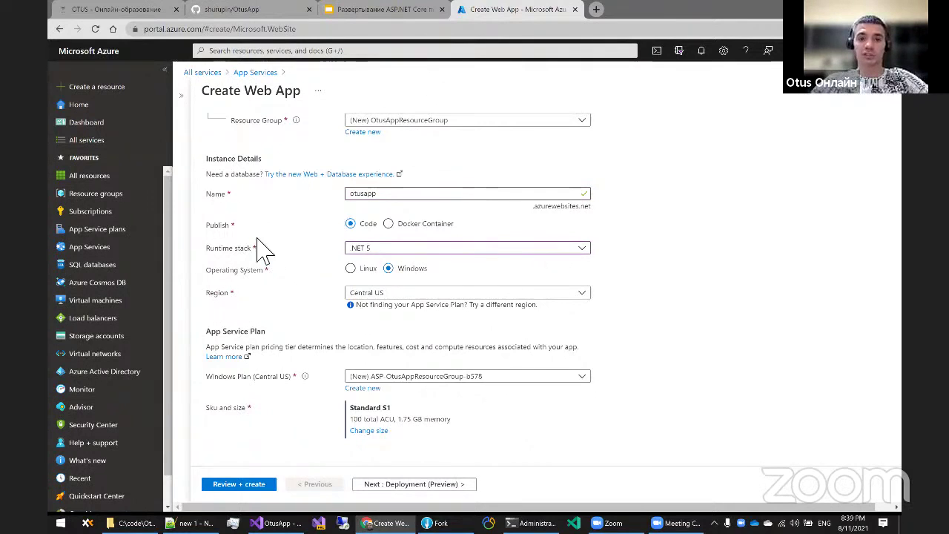
{"action": "left_click", "coordinate": [576, 292]}
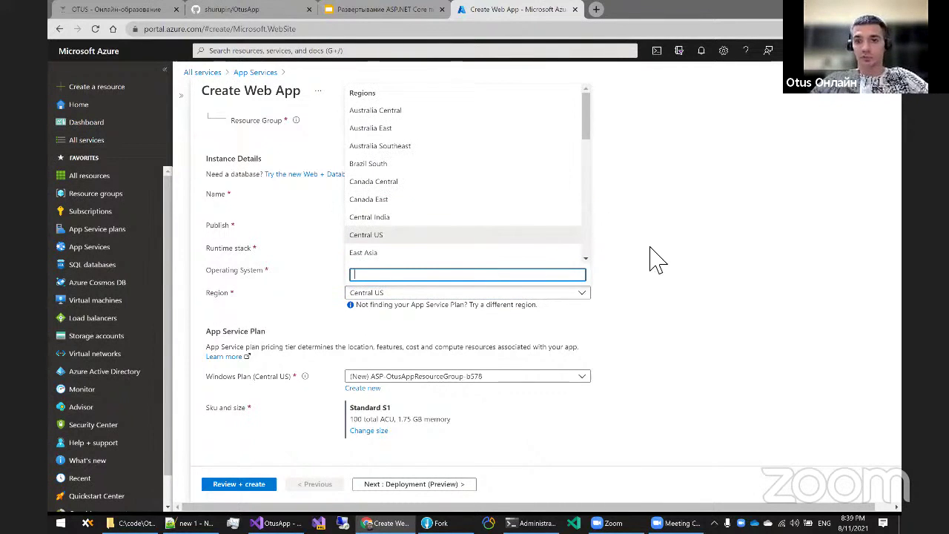
{"action": "scroll", "coordinate": [658, 259], "scroll_direction": "up", "scroll_amount": 1}
{"action": "left_click", "coordinate": [577, 348]}
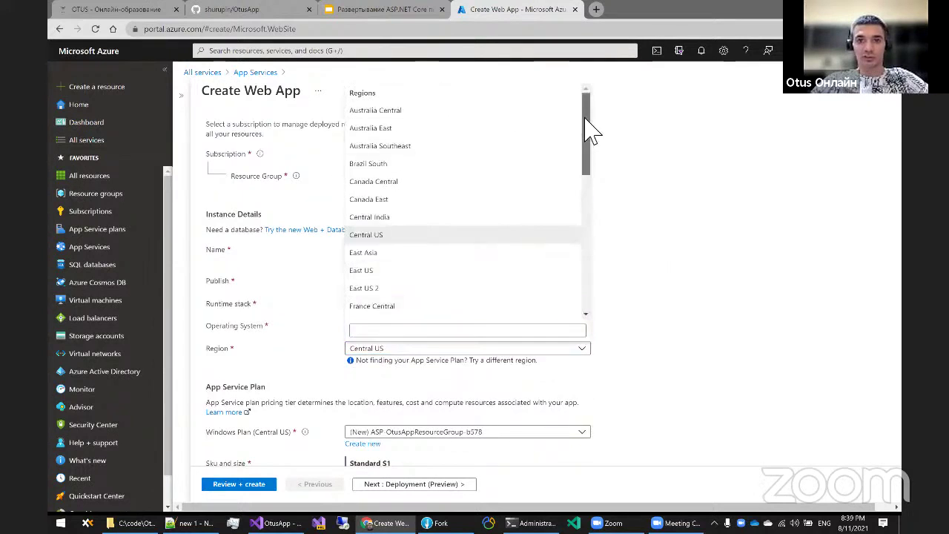
{"action": "mouse_move", "coordinate": [586, 119]}
{"action": "left_mouse_down"}
{"action": "mouse_move", "coordinate": [593, 278]}
{"action": "mouse_move", "coordinate": [591, 108]}
{"action": "left_mouse_up"}
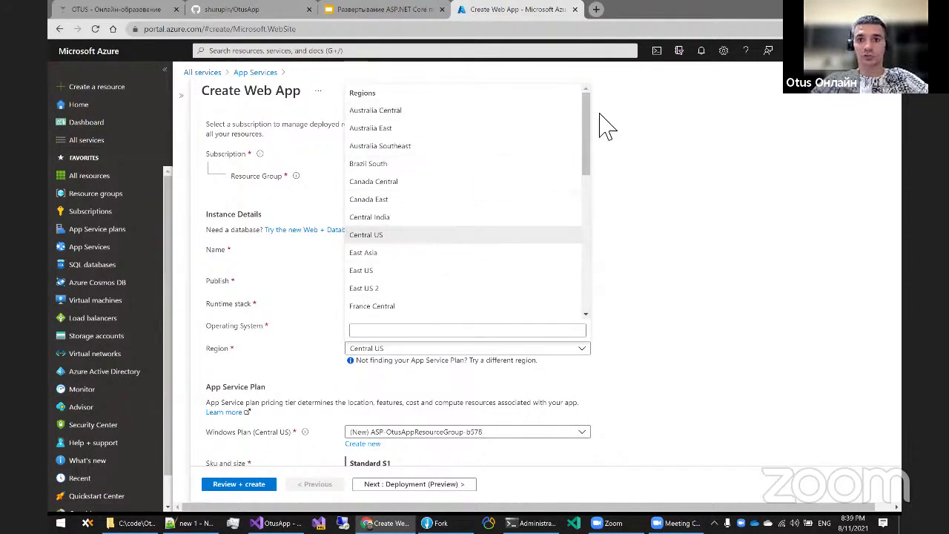
{"action": "scroll", "coordinate": [474, 148], "scroll_direction": "down", "scroll_amount": 3}
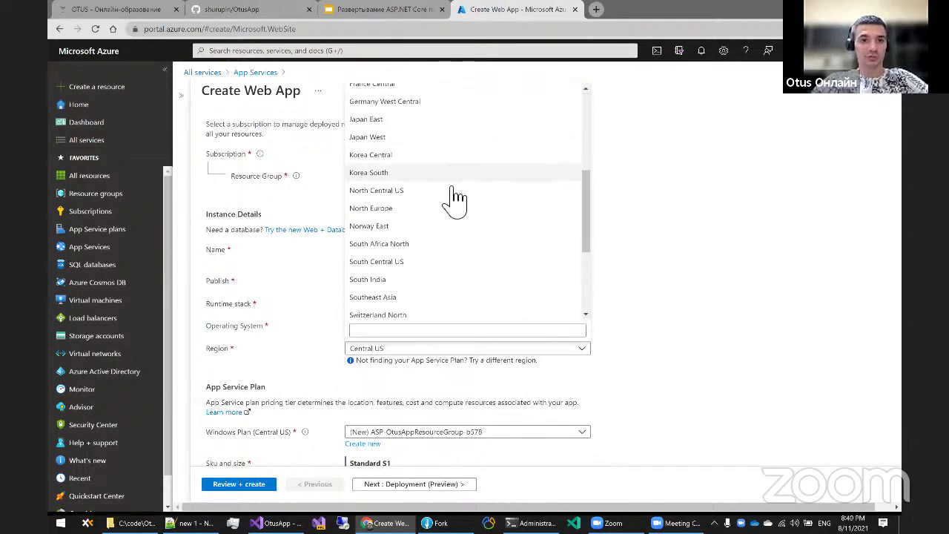
{"action": "scroll", "coordinate": [457, 200], "scroll_direction": "down", "scroll_amount": 2}
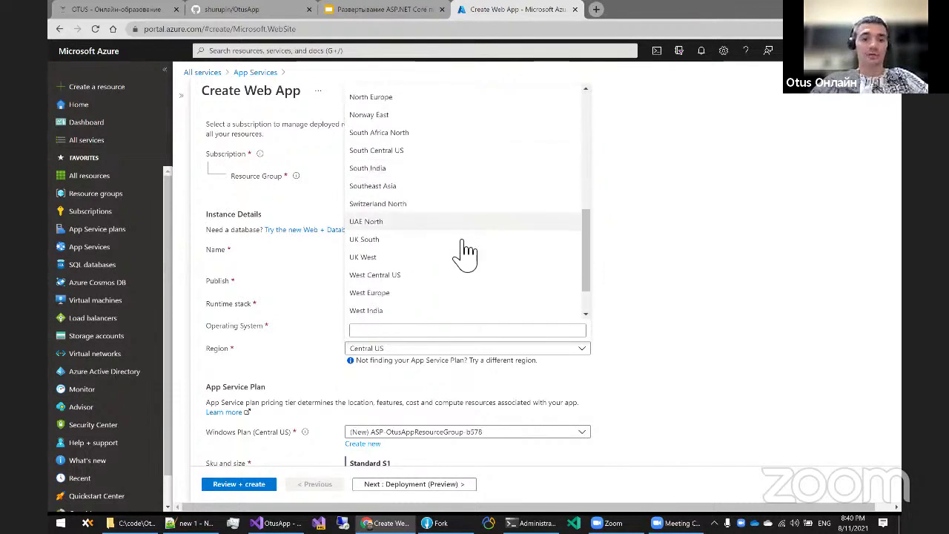
{"action": "left_click", "coordinate": [644, 239]}
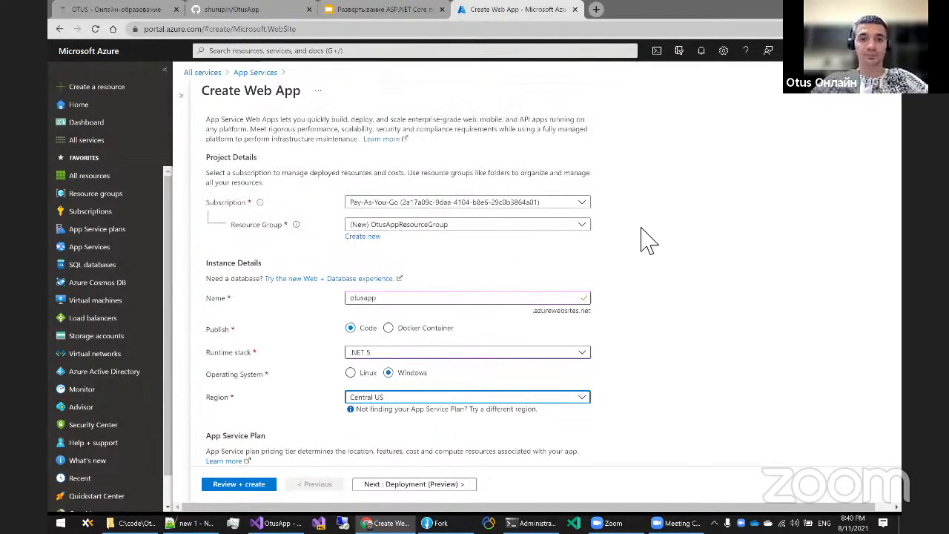
Set the web app's region to West Europe, rechecking the full list of regions and keeping that choice
{"action": "left_click", "coordinate": [566, 406]}
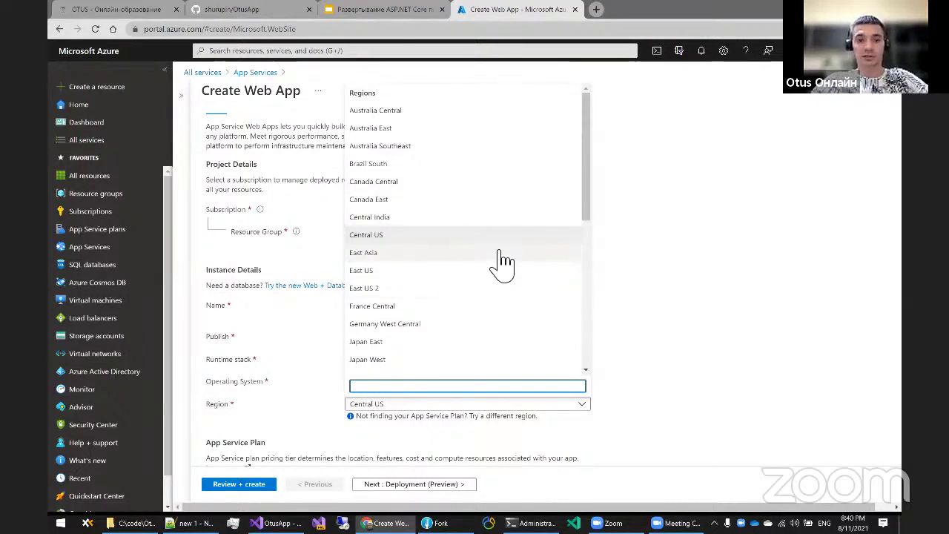
{"action": "left_click_drag", "start_coordinate": [591, 240], "coordinate": [599, 320]}
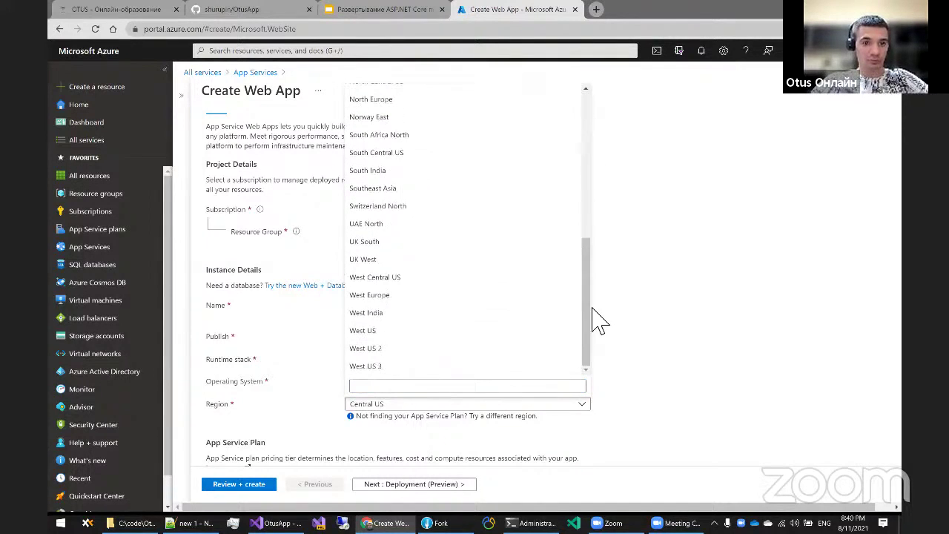
{"action": "left_click", "coordinate": [375, 296]}
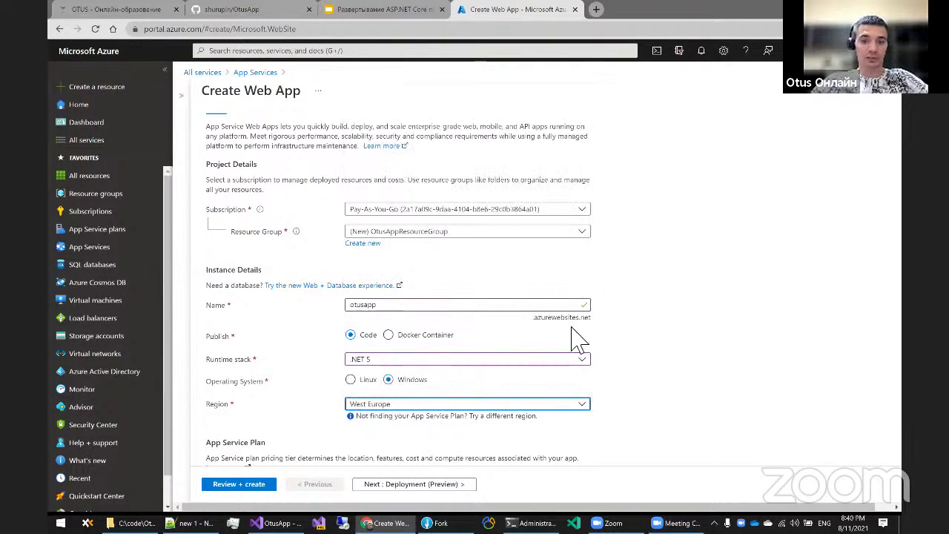
{"action": "scroll", "coordinate": [655, 209], "scroll_direction": "down", "scroll_amount": 2}
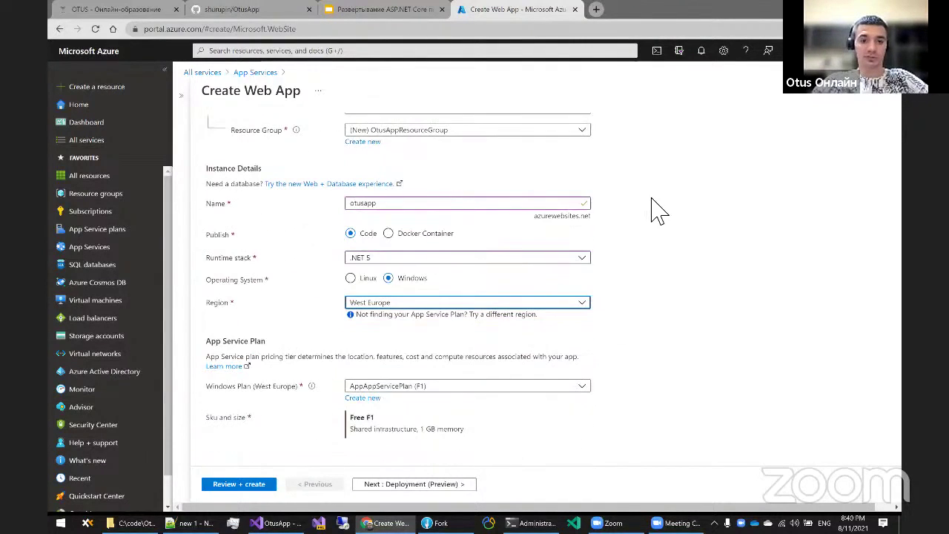
{"action": "left_click", "coordinate": [568, 304]}
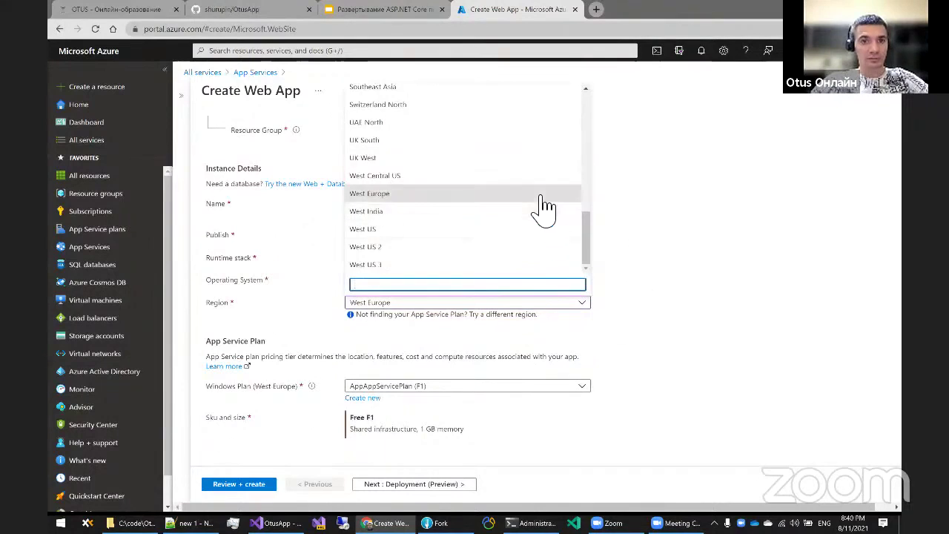
{"action": "scroll", "coordinate": [545, 210], "scroll_direction": "up", "scroll_amount": 10}
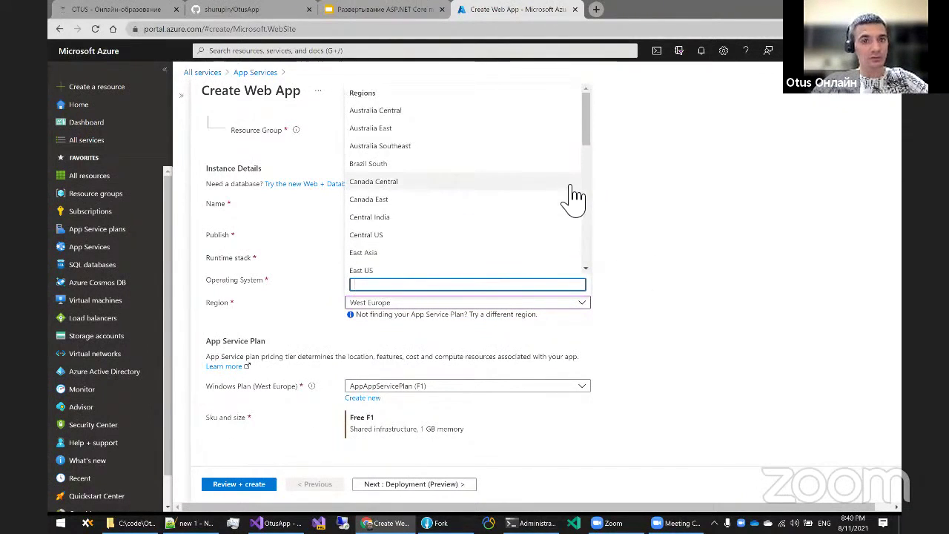
{"action": "scroll", "coordinate": [556, 193], "scroll_direction": "down", "scroll_amount": 10}
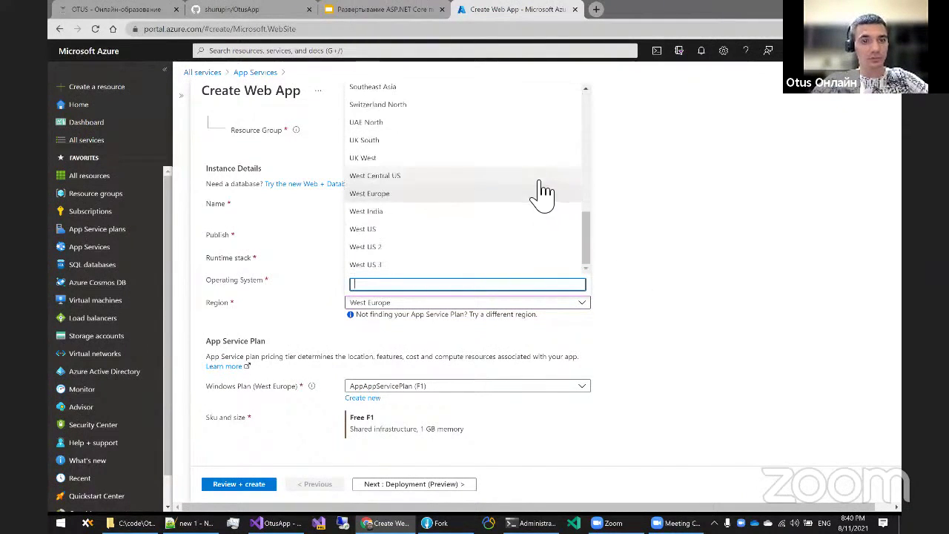
{"action": "left_click", "coordinate": [404, 201]}
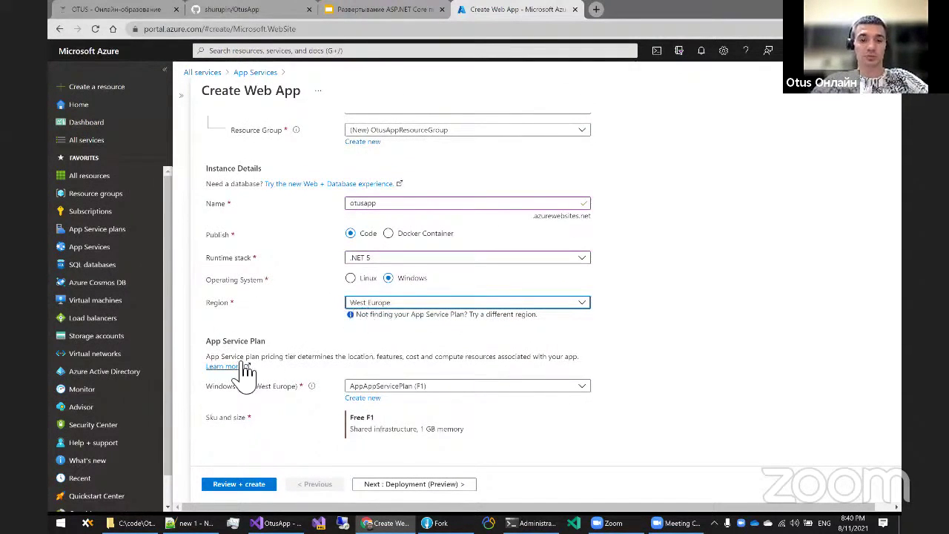
{"action": "left_click", "coordinate": [642, 279]}
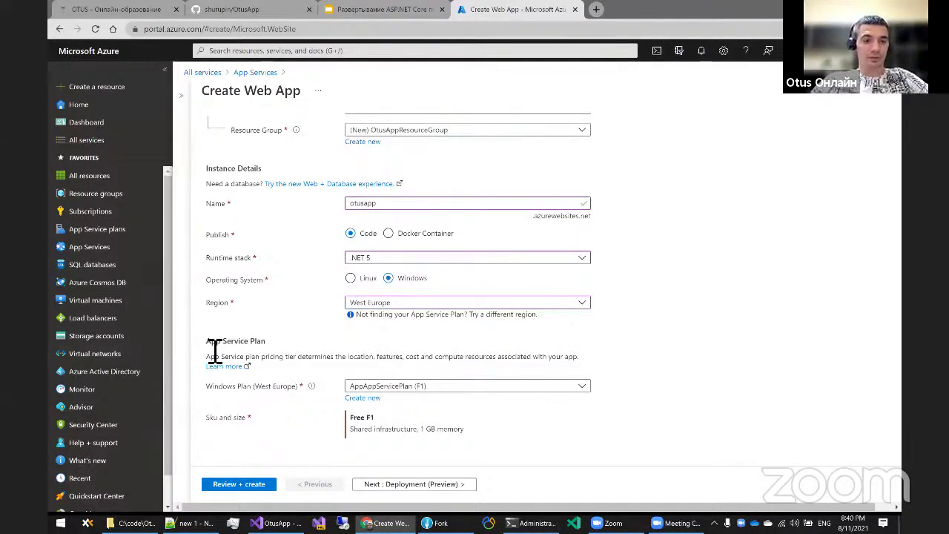
Examine the App Service Plan section of the web app form and its pricing tier description
{"action": "mouse_move", "coordinate": [207, 341]}
{"action": "left_mouse_down"}
{"action": "mouse_move", "coordinate": [265, 342]}
{"action": "mouse_move", "coordinate": [207, 343]}
{"action": "left_mouse_up"}
{"action": "left_click", "coordinate": [285, 360]}
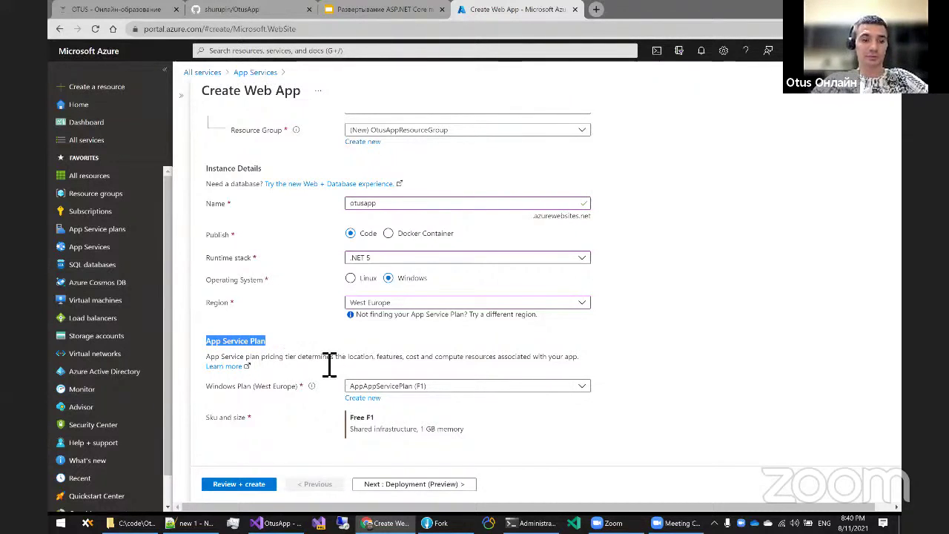
{"action": "left_click", "coordinate": [285, 365]}
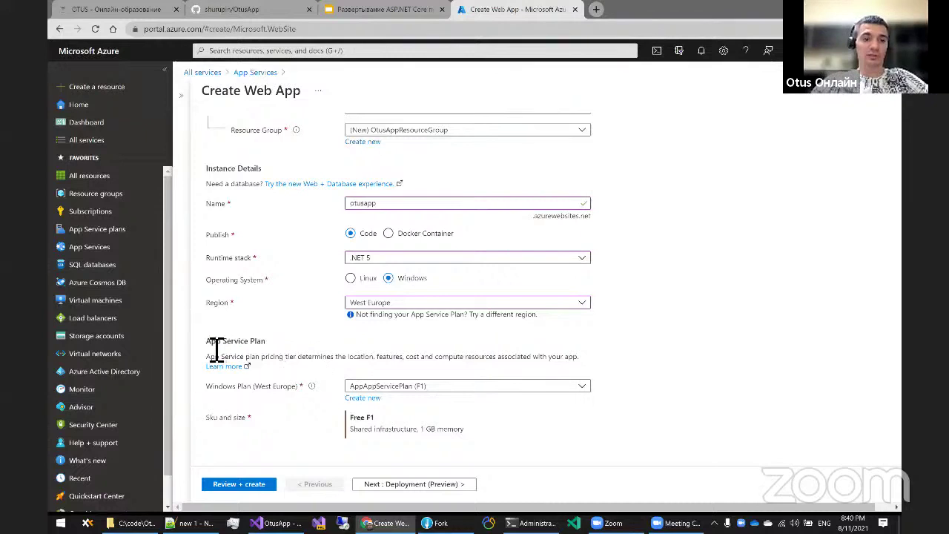
{"action": "left_click_drag", "start_coordinate": [215, 349], "coordinate": [269, 347]}
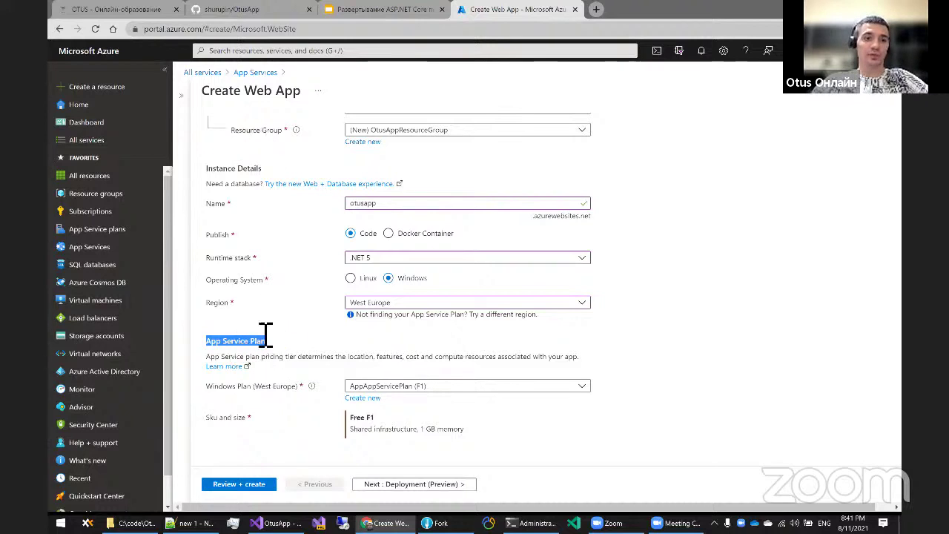
{"action": "left_click", "coordinate": [220, 353]}
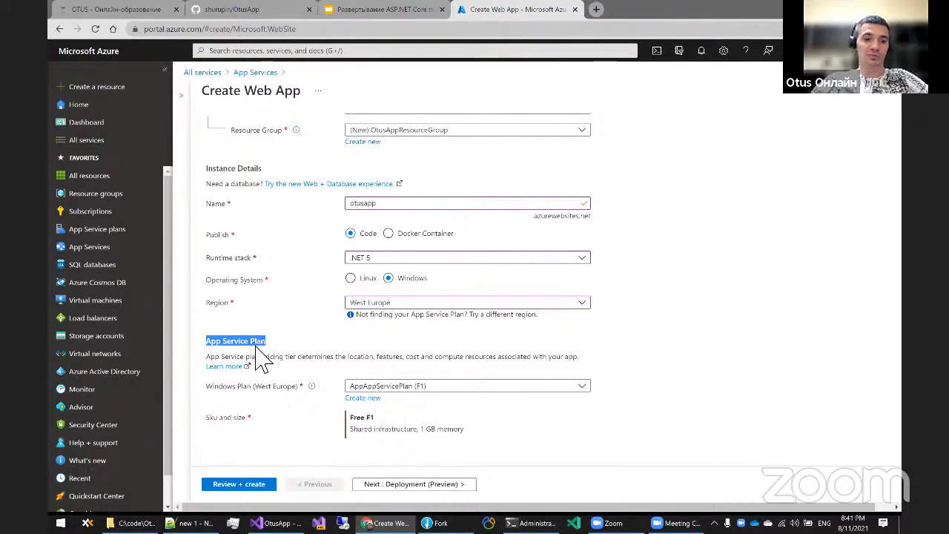
{"action": "left_click", "coordinate": [259, 354]}
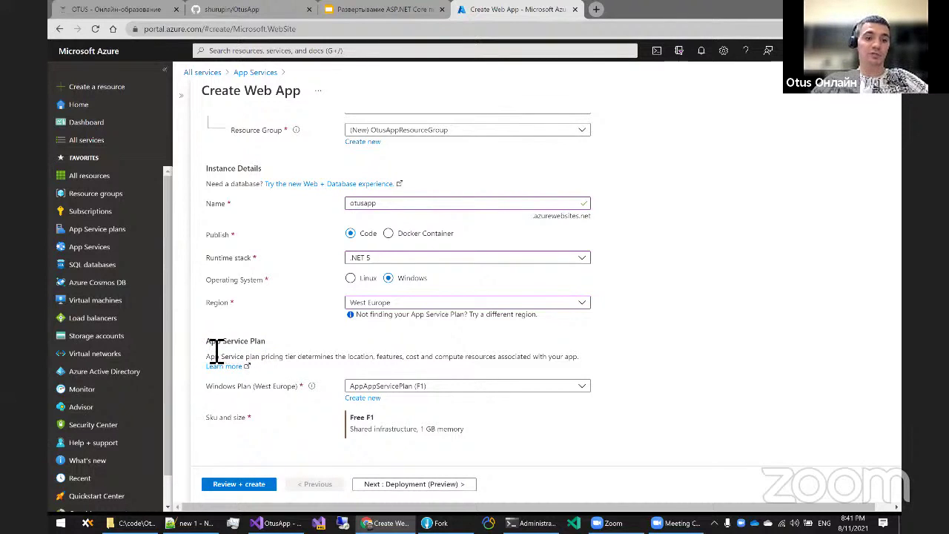
{"action": "left_click_drag", "start_coordinate": [215, 351], "coordinate": [266, 341]}
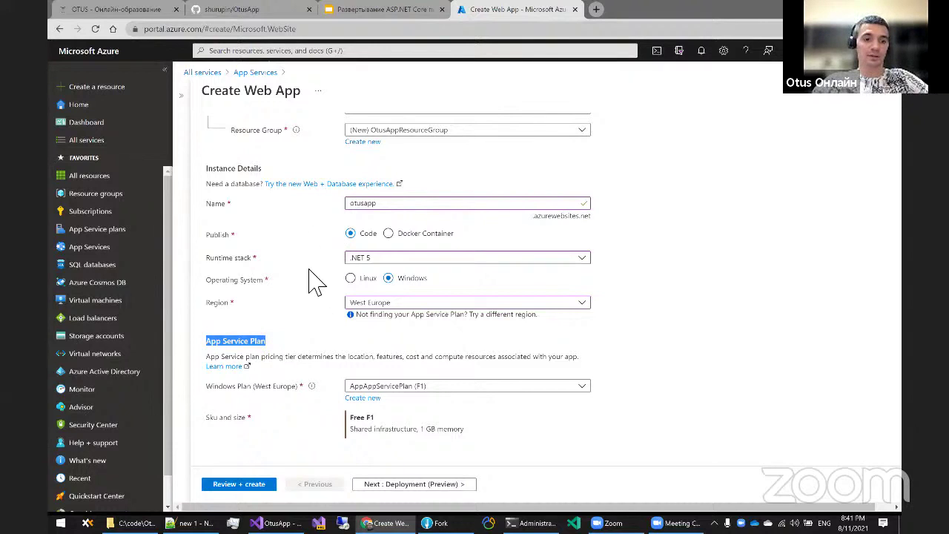
{"action": "left_click", "coordinate": [294, 367]}
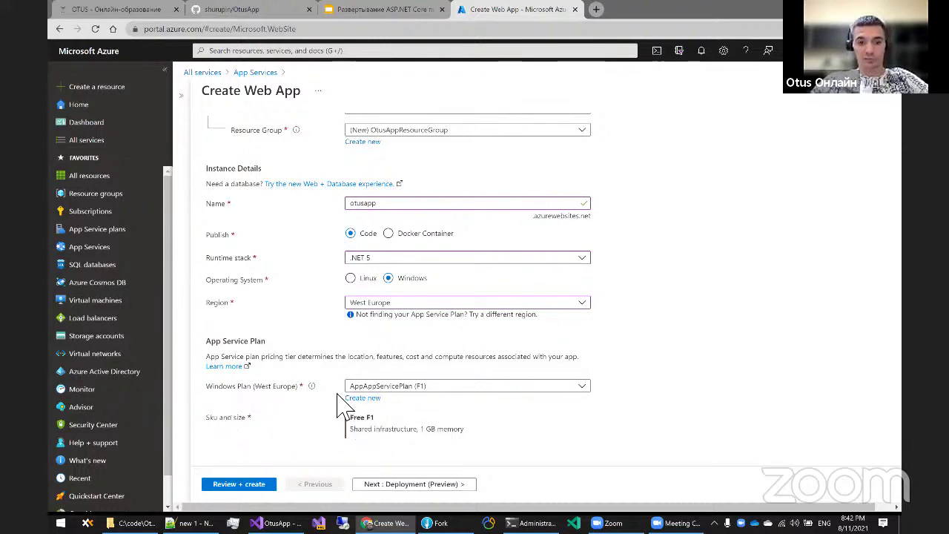
Create a new App Service plan named OtusAppServicePlan for the web app
{"action": "left_click", "coordinate": [363, 399]}
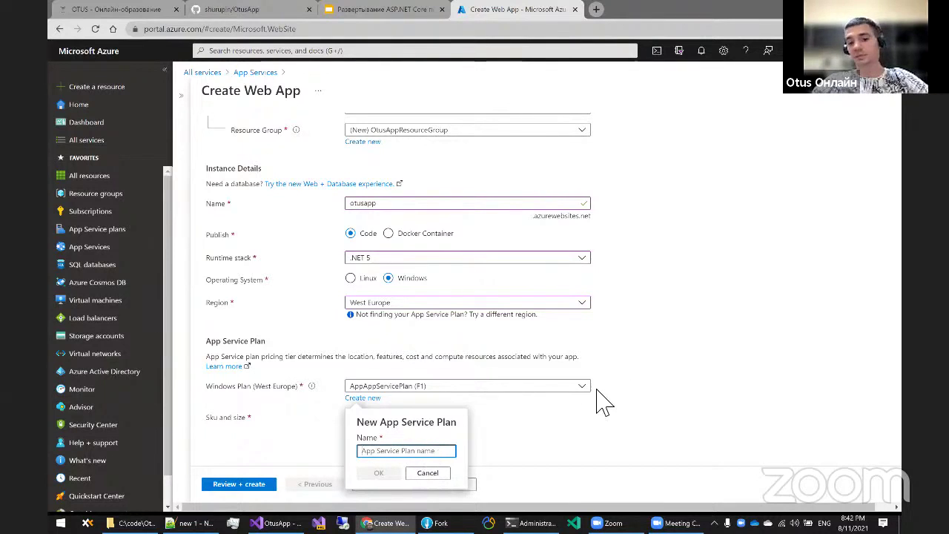
{"action": "left_click", "coordinate": [391, 452]}
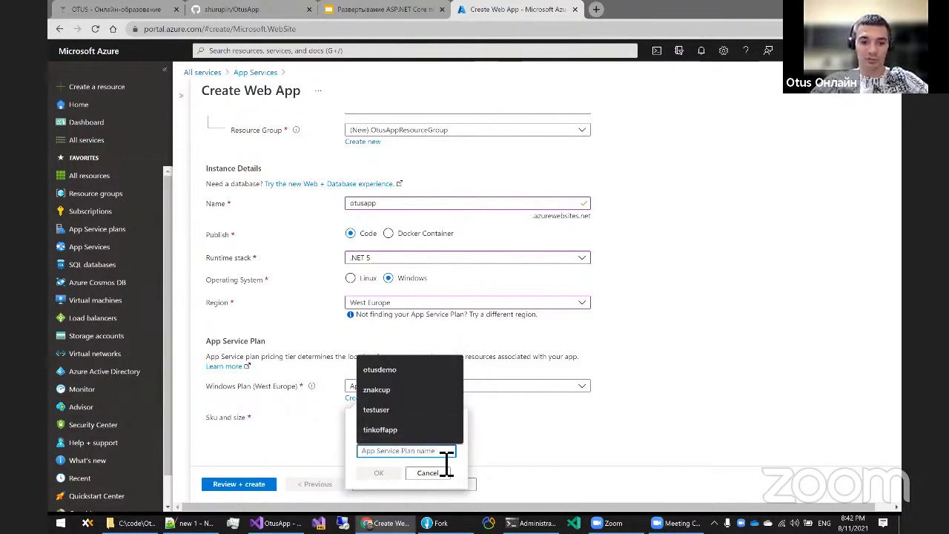
{"action": "type", "text": "Otus"}
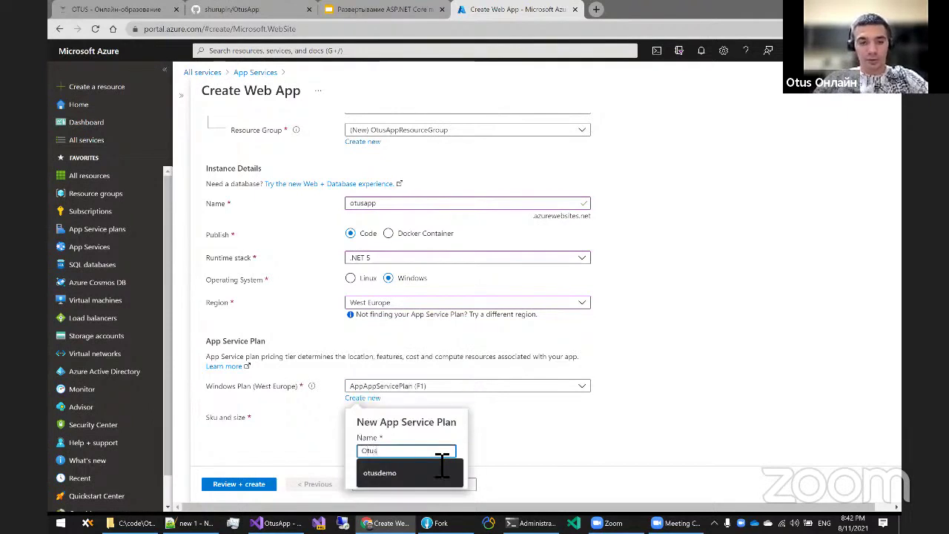
{"action": "type", "text": "App"}
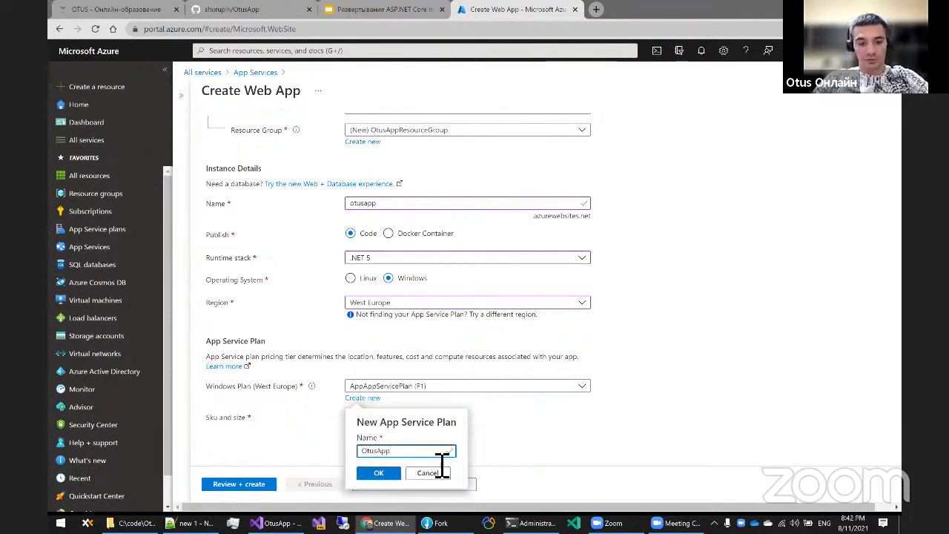
{"action": "type", "text": "Service"}
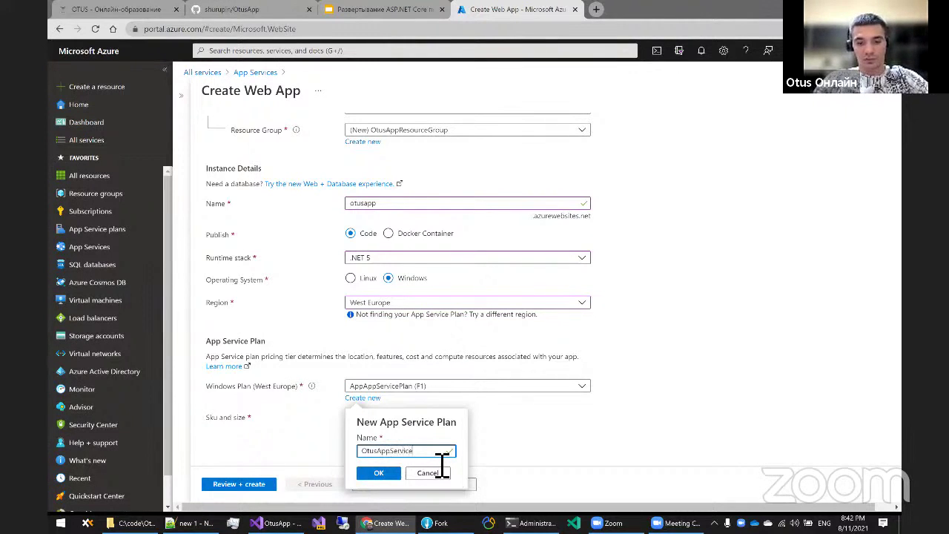
{"action": "type", "text": "Plan"}
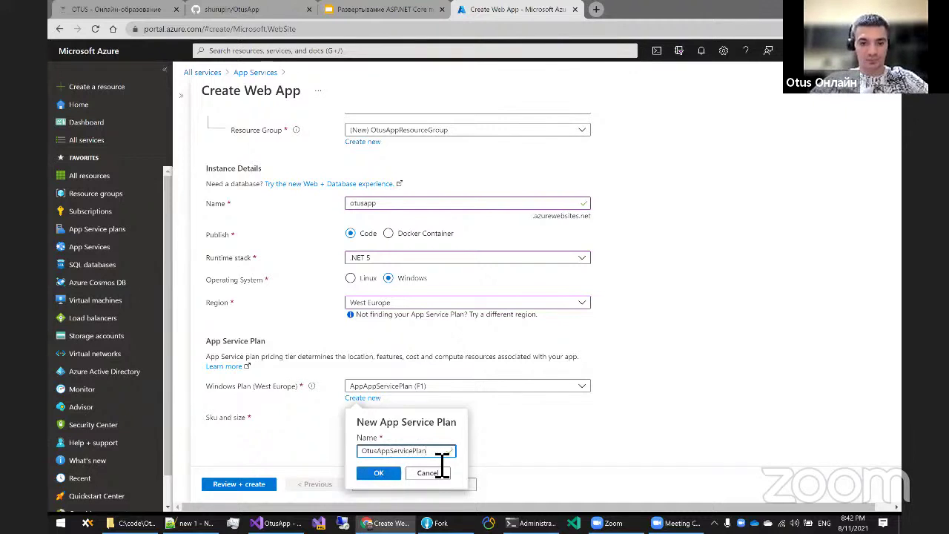
{"action": "left_click", "coordinate": [381, 474]}
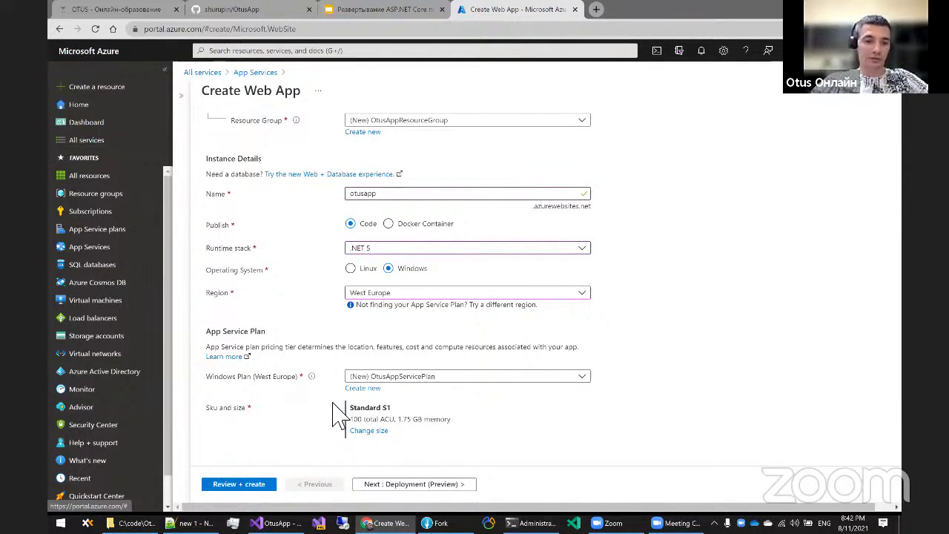
Open the size options for the new plan and compare the Dev / Test, Production and Isolated pricing tiers, ending on Dev / Test
{"action": "left_click", "coordinate": [383, 433]}
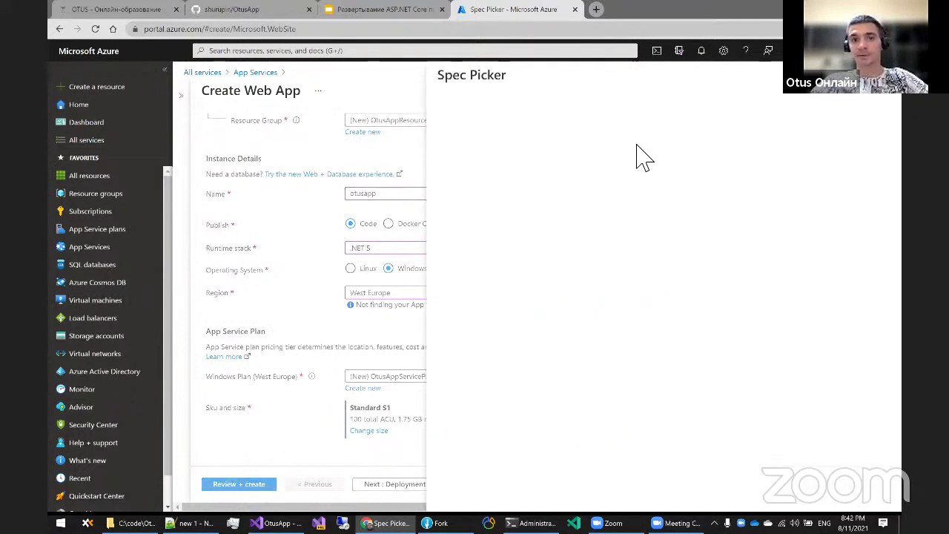
{"action": "left_click", "coordinate": [659, 125]}
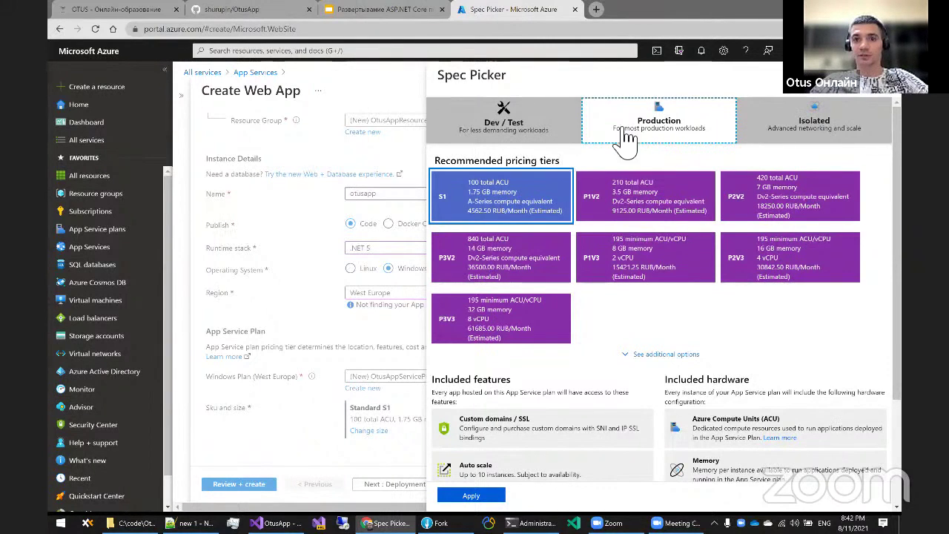
{"action": "left_click", "coordinate": [525, 137]}
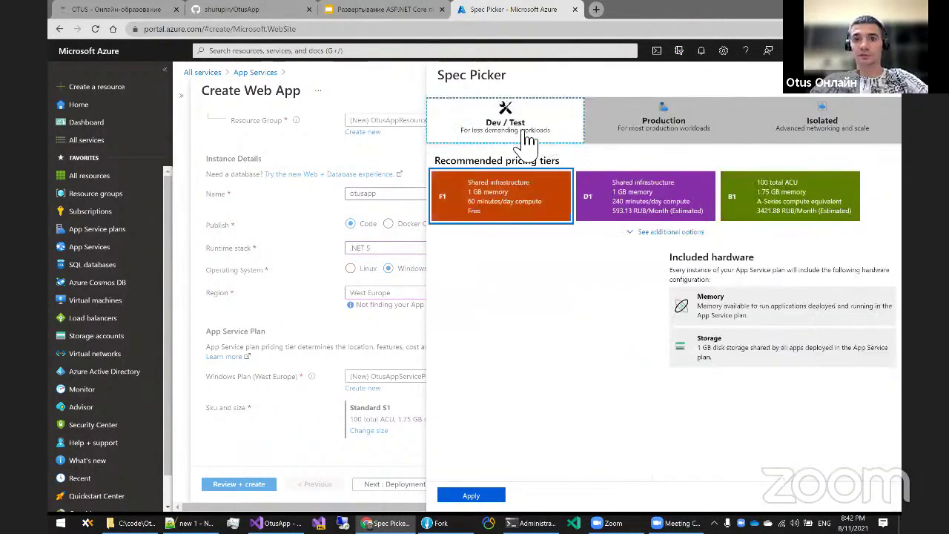
{"action": "left_click", "coordinate": [663, 138]}
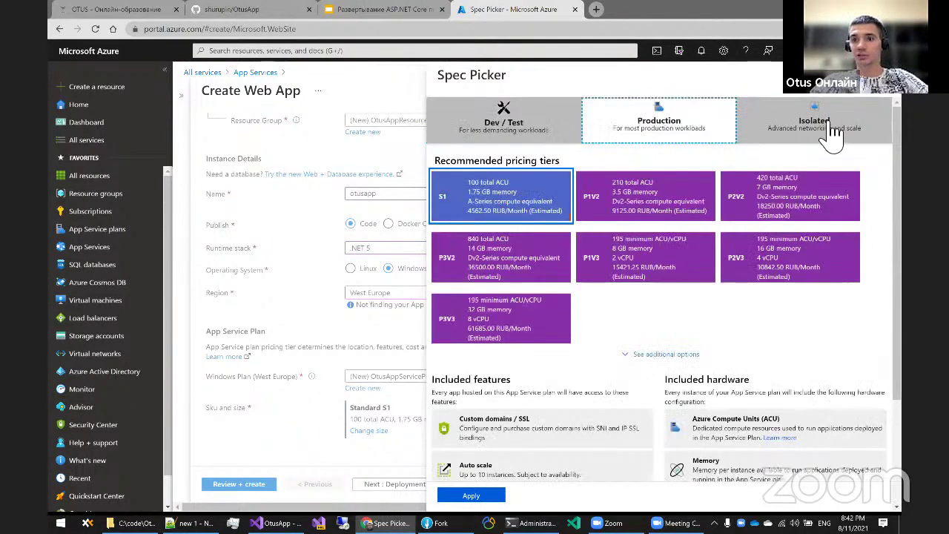
{"action": "left_click", "coordinate": [829, 139]}
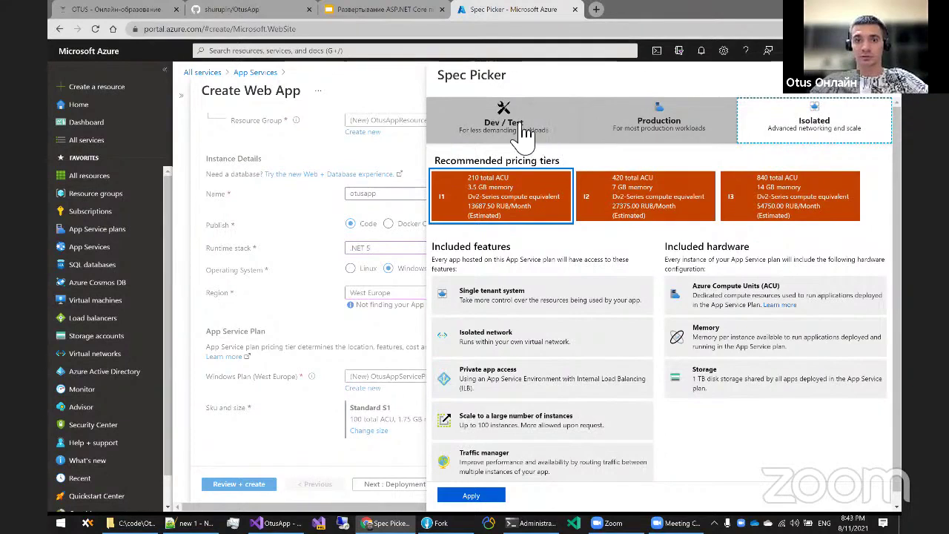
{"action": "left_click", "coordinate": [549, 133]}
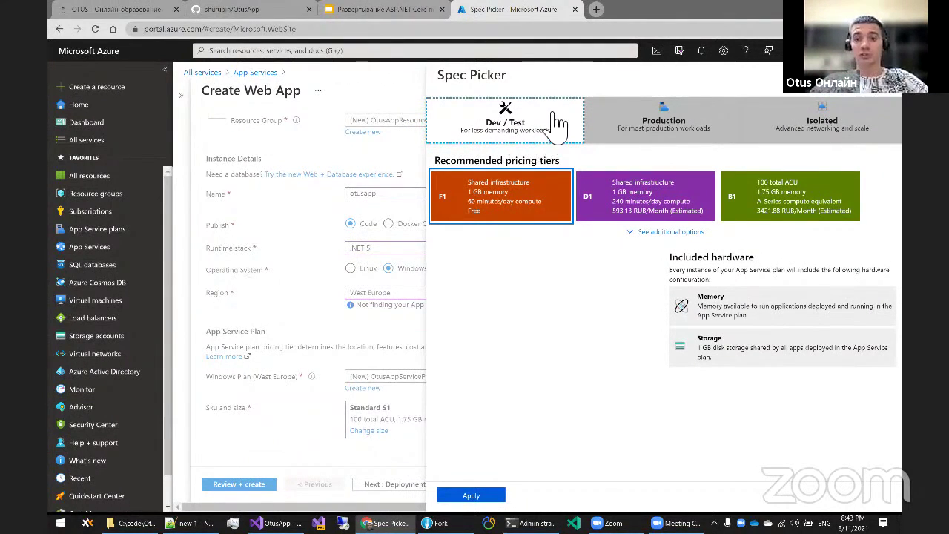
{"action": "left_click", "coordinate": [661, 122]}
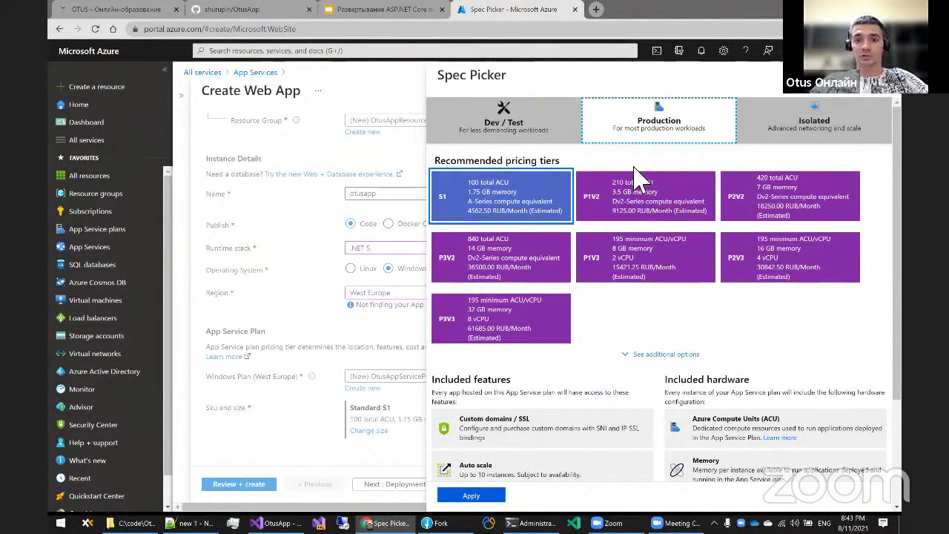
{"action": "left_click", "coordinate": [795, 134]}
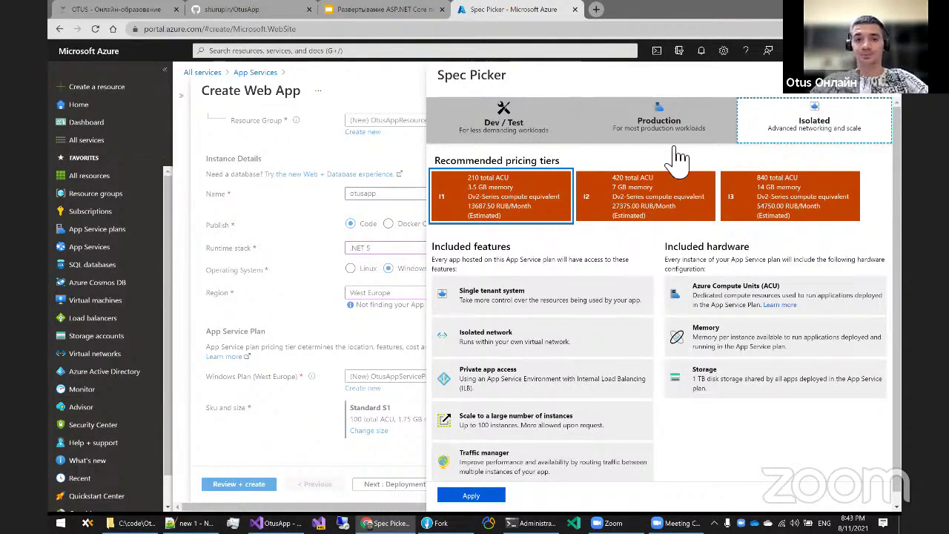
{"action": "left_click", "coordinate": [508, 126]}
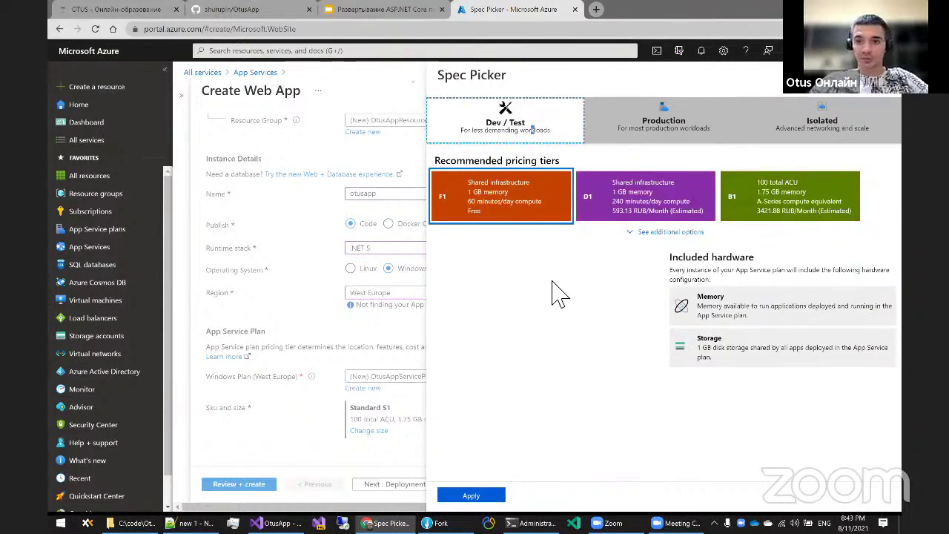
Show the additional Dev / Test pricing tiers, compare the B1 tier with F1, and select the free F1 tier
{"action": "left_click", "coordinate": [664, 232]}
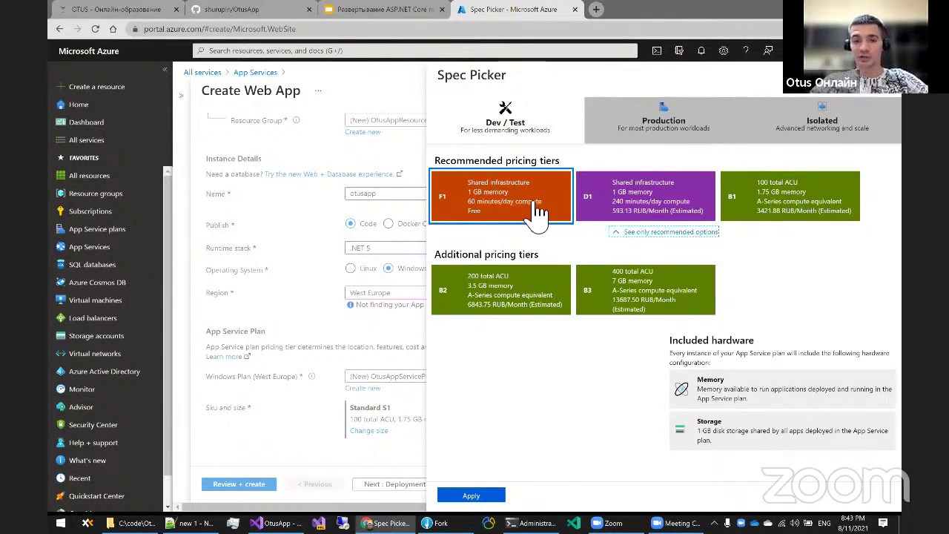
{"action": "left_click", "coordinate": [495, 207]}
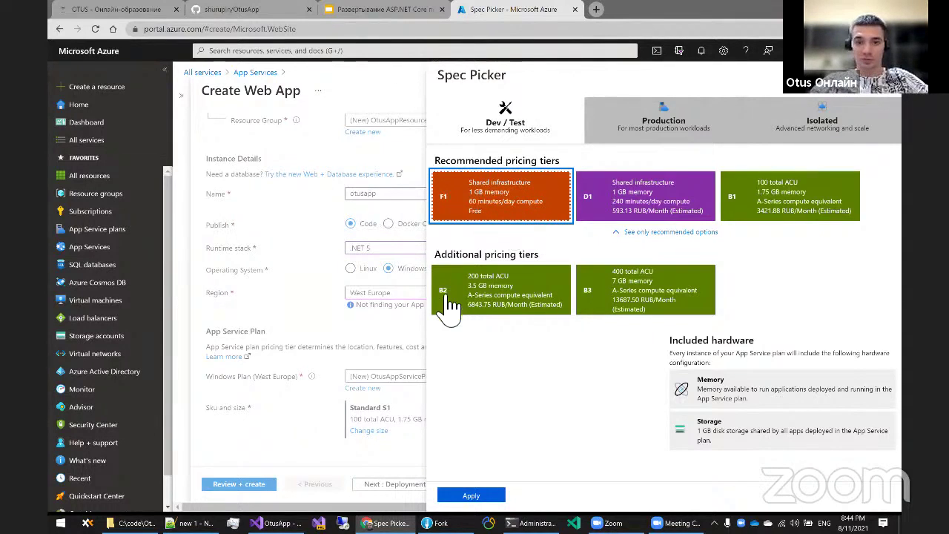
{"action": "left_click", "coordinate": [787, 223]}
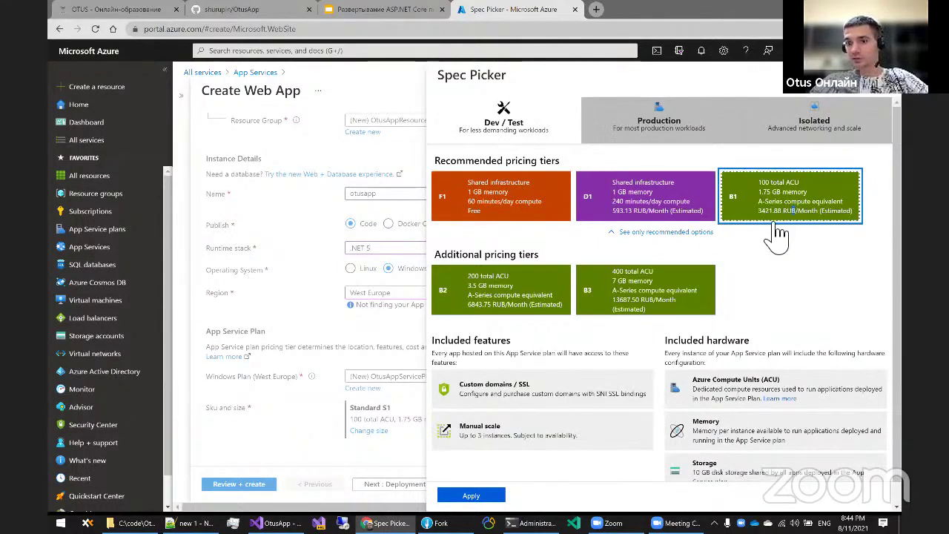
{"action": "left_click_drag", "start_coordinate": [759, 192], "coordinate": [781, 194]}
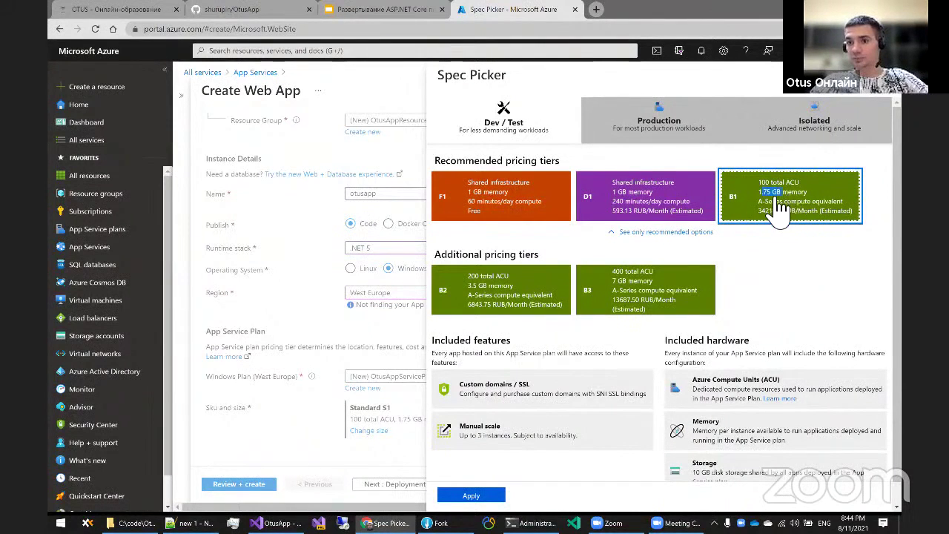
{"action": "left_click", "coordinate": [780, 208]}
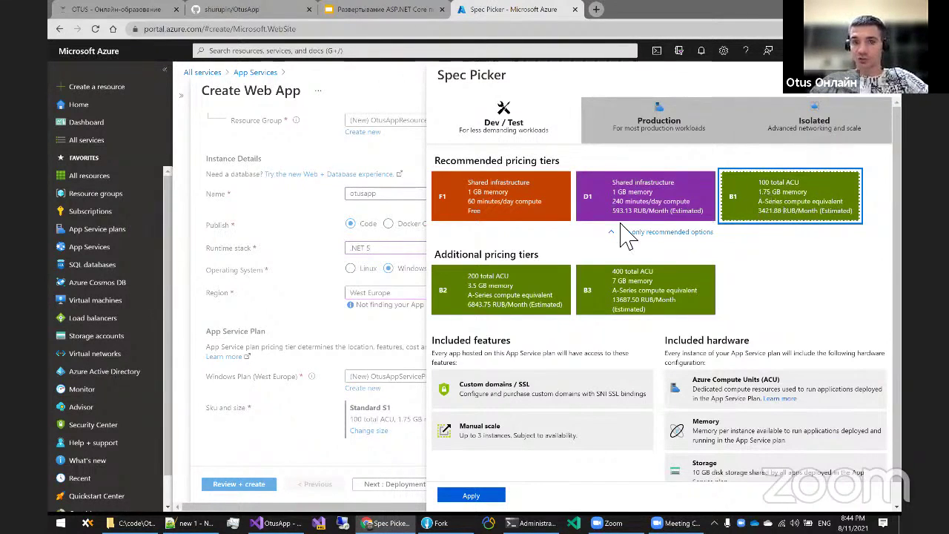
{"action": "left_click", "coordinate": [475, 215]}
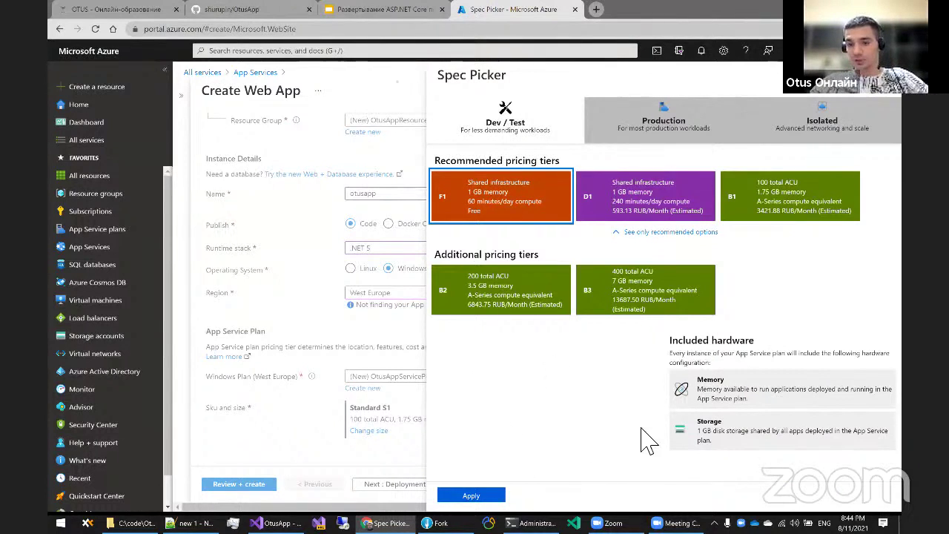
Review the memory and storage hardware included with the F1 pricing tier
{"action": "left_click_drag", "start_coordinate": [667, 342], "coordinate": [739, 343]}
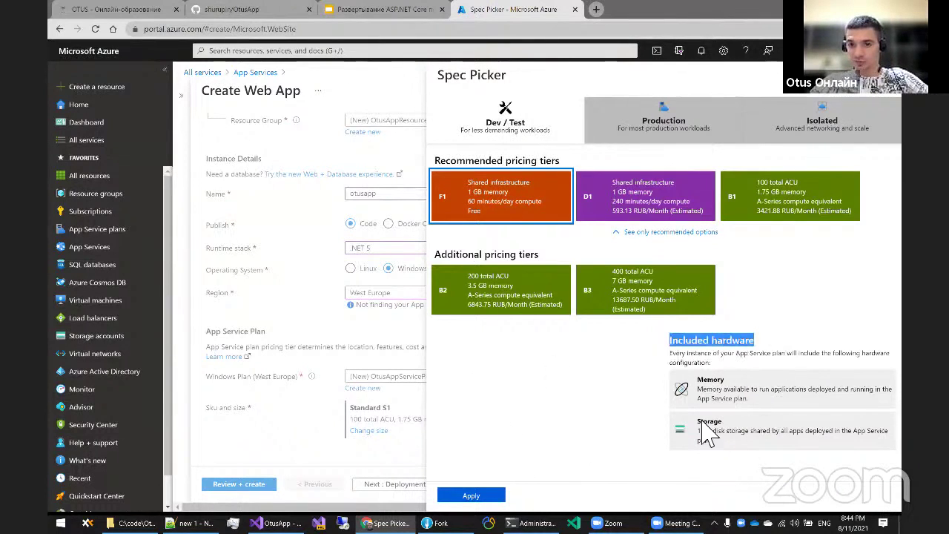
{"action": "left_click", "coordinate": [761, 397]}
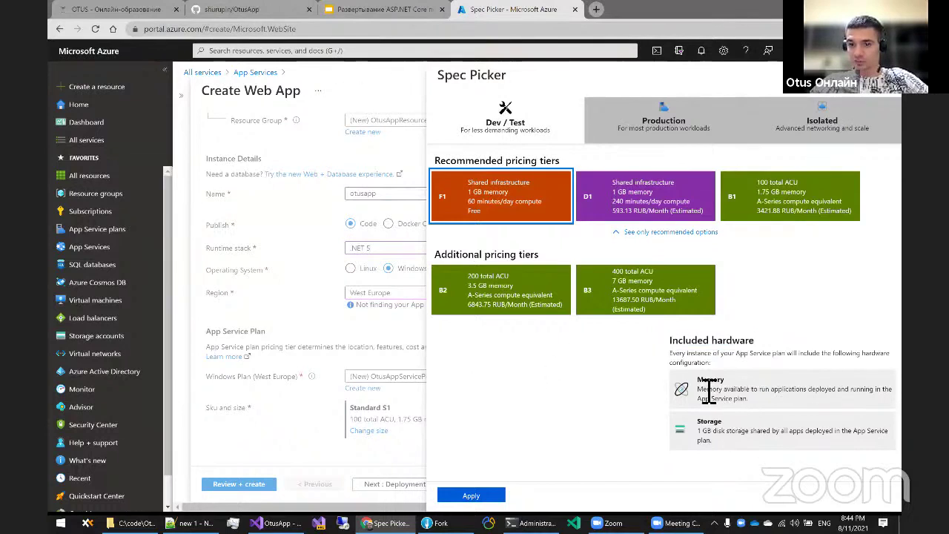
{"action": "left_click_drag", "start_coordinate": [743, 399], "coordinate": [697, 376]}
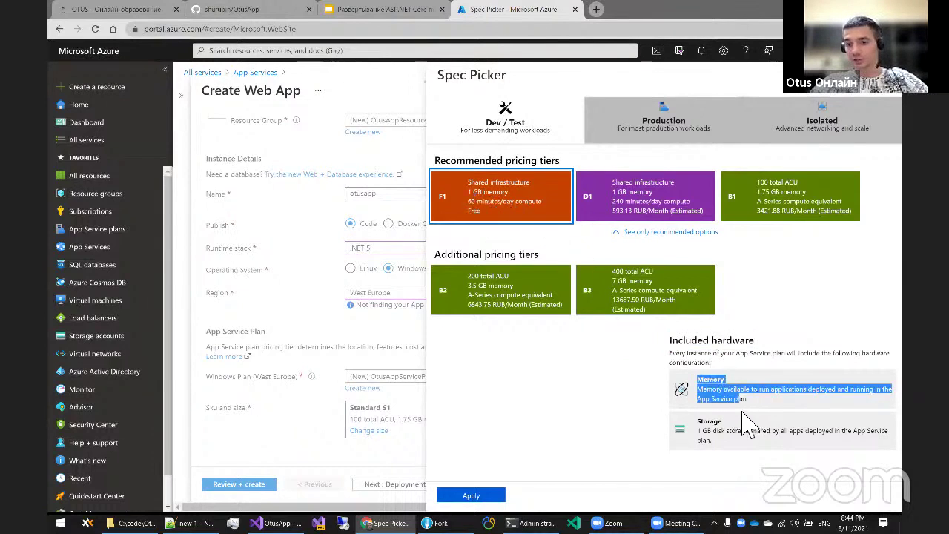
{"action": "left_click", "coordinate": [691, 422]}
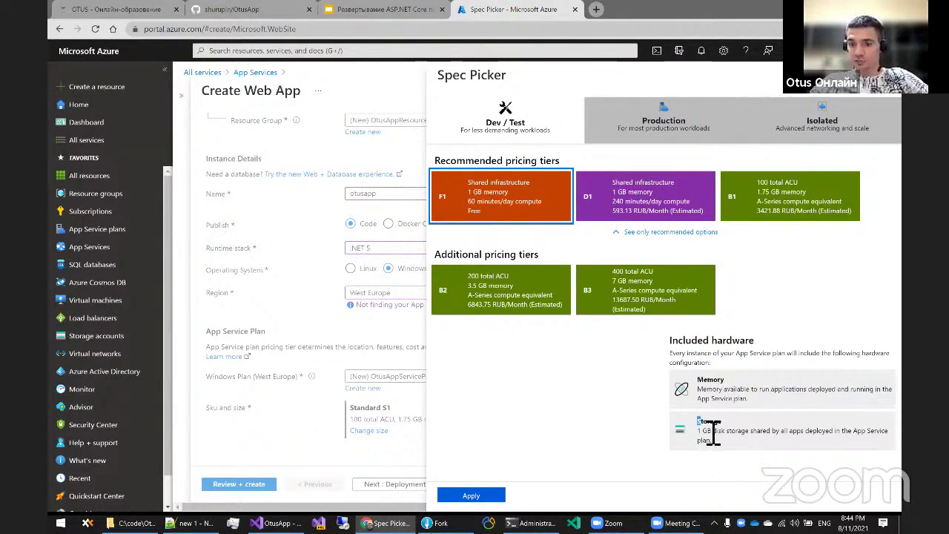
{"action": "left_click_drag", "start_coordinate": [710, 430], "coordinate": [720, 447]}
{"action": "left_click", "coordinate": [721, 449]}
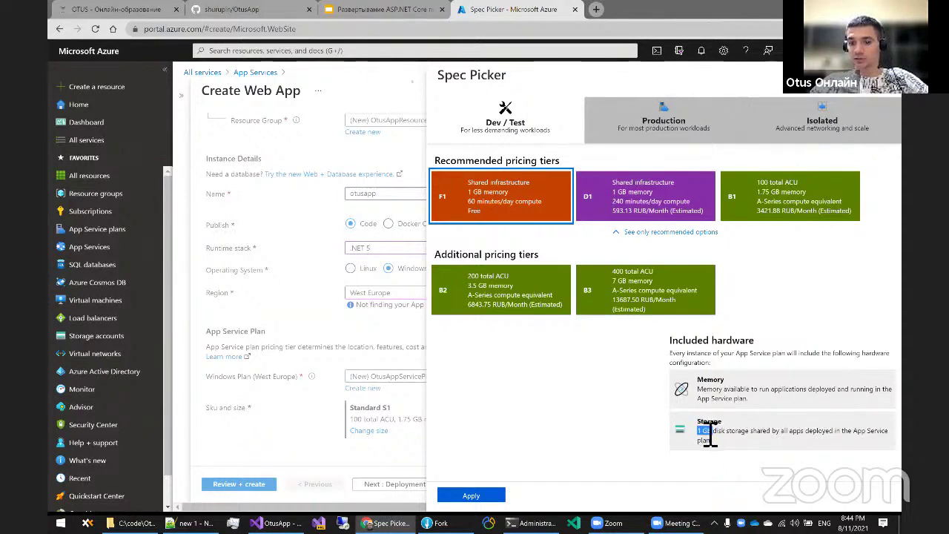
{"action": "left_click_drag", "start_coordinate": [710, 434], "coordinate": [721, 450]}
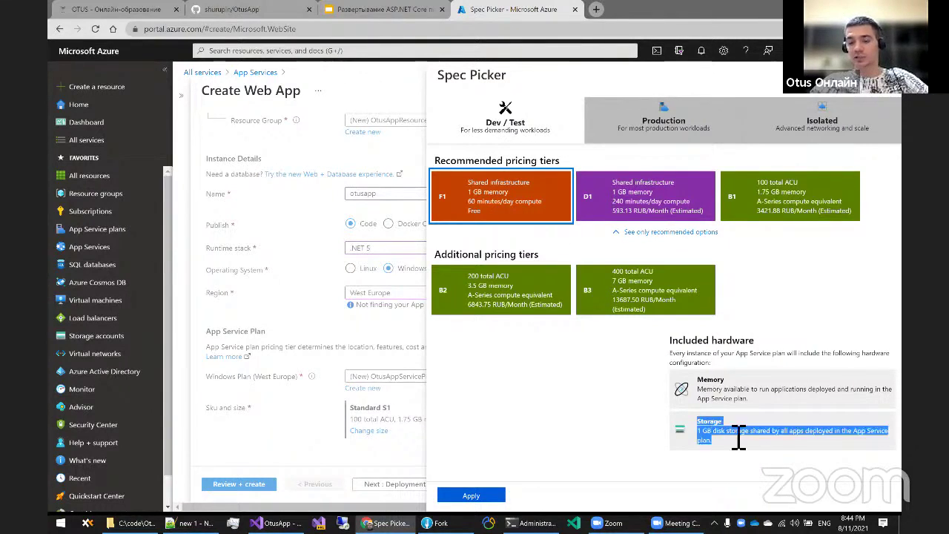
Select the B1 pricing tier and review its included hardware: memory, storage and Azure Compute Units
{"action": "left_click", "coordinate": [723, 453]}
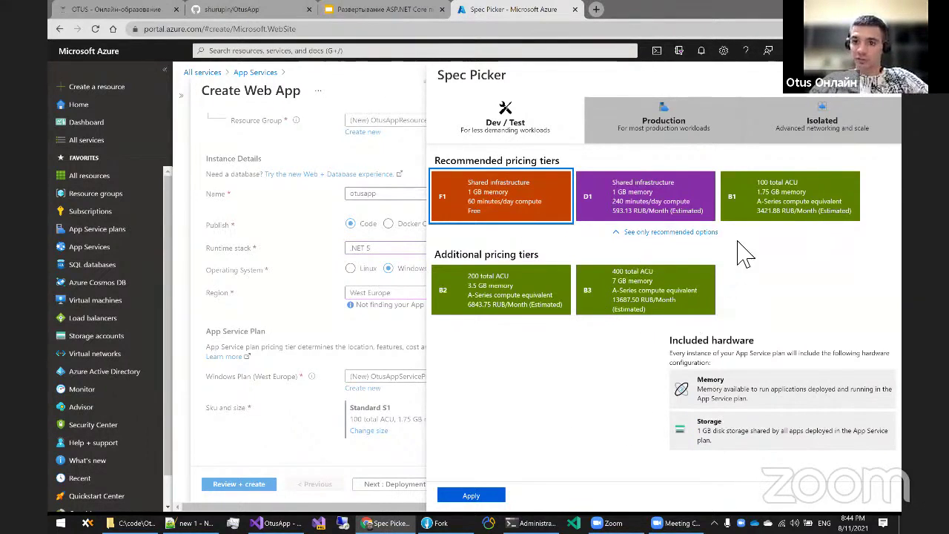
{"action": "left_click", "coordinate": [733, 213]}
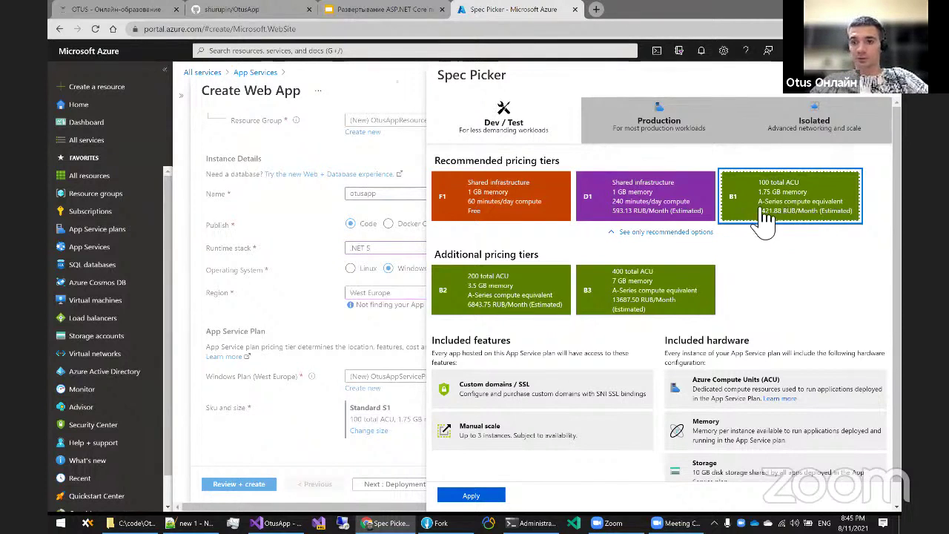
{"action": "scroll", "coordinate": [674, 433], "scroll_direction": "down", "scroll_amount": 1}
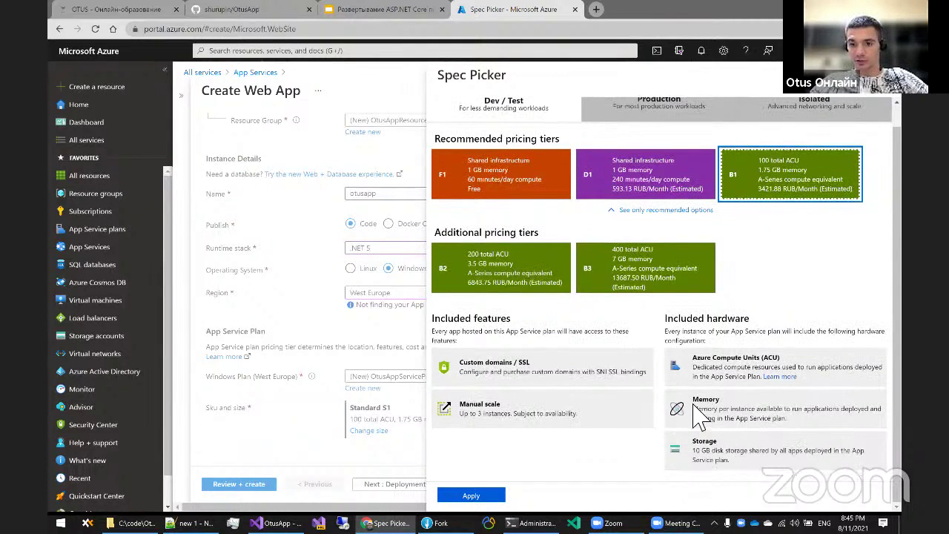
{"action": "left_click_drag", "start_coordinate": [694, 404], "coordinate": [785, 424]}
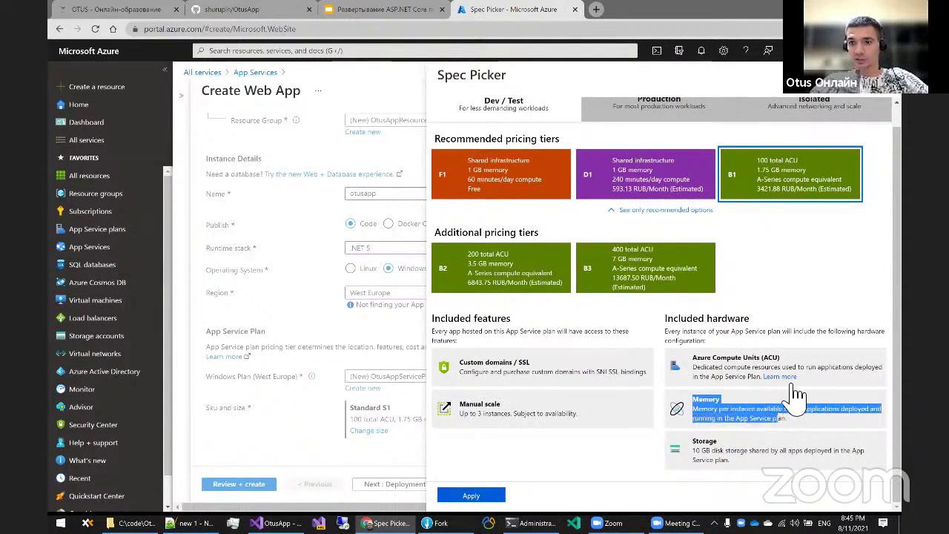
{"action": "left_click", "coordinate": [747, 465]}
{"action": "left_click_drag", "start_coordinate": [691, 441], "coordinate": [739, 460]}
{"action": "left_click", "coordinate": [708, 464]}
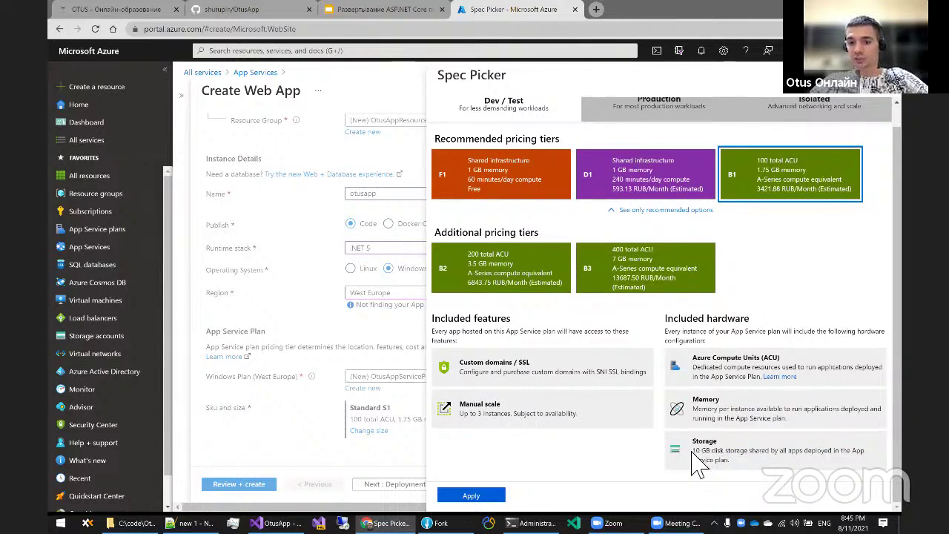
{"action": "left_click_drag", "start_coordinate": [693, 440], "coordinate": [735, 467]}
{"action": "left_click", "coordinate": [745, 469]}
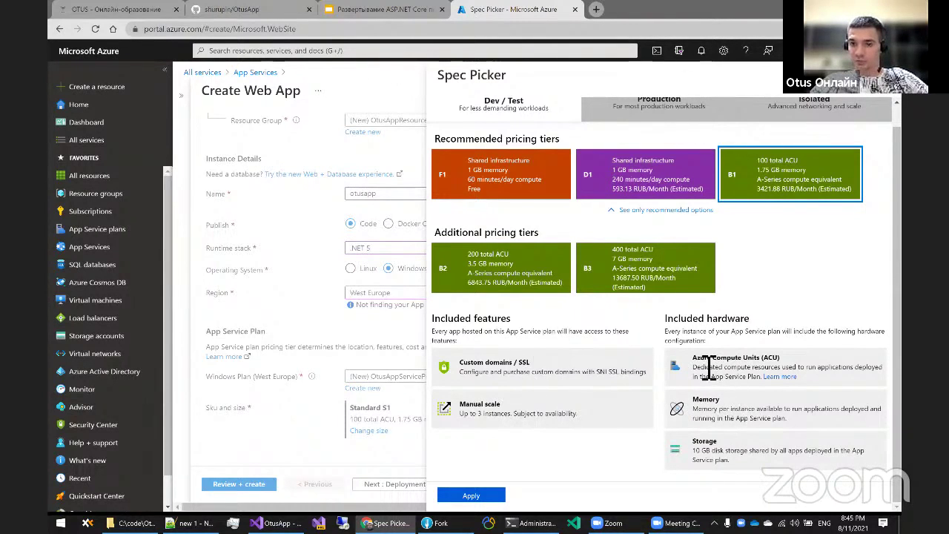
{"action": "left_click_drag", "start_coordinate": [692, 357], "coordinate": [771, 362]}
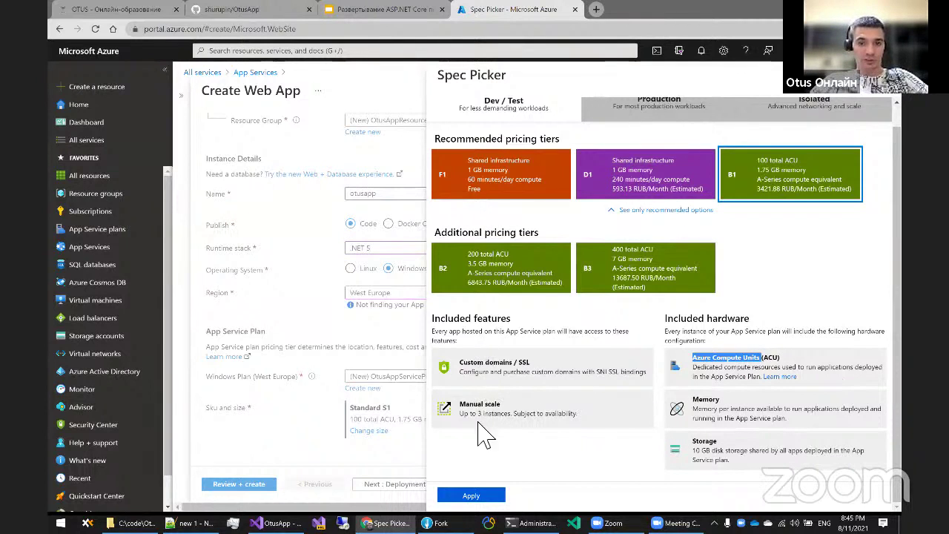
Review the B1 tier's included features, covering Custom domains / SSL and the Manual scale instance limit
{"action": "left_click_drag", "start_coordinate": [459, 364], "coordinate": [528, 378]}
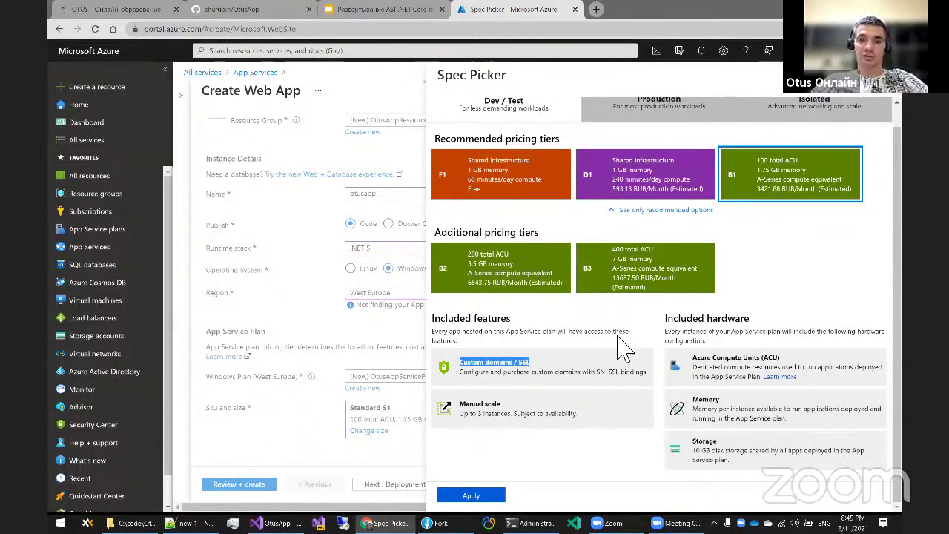
{"action": "left_click", "coordinate": [535, 364]}
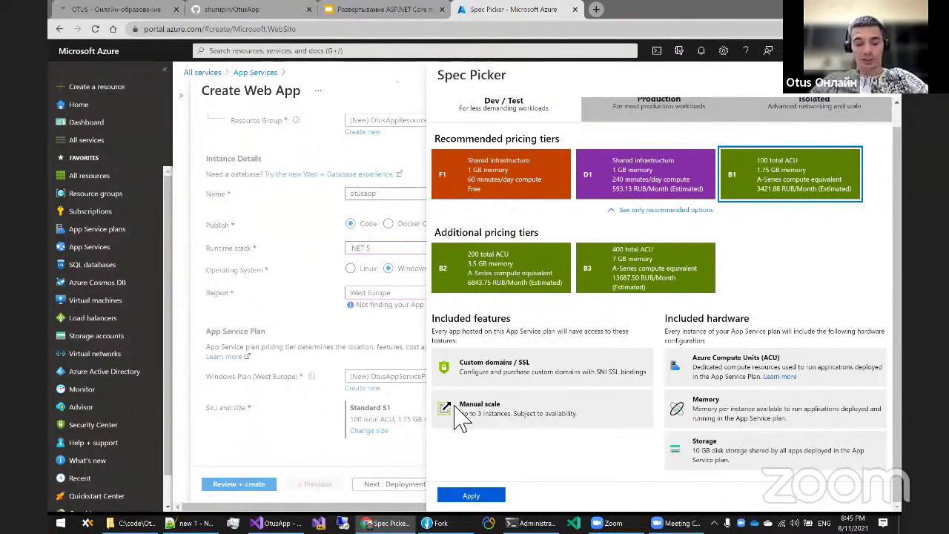
{"action": "left_click_drag", "start_coordinate": [459, 406], "coordinate": [571, 420]}
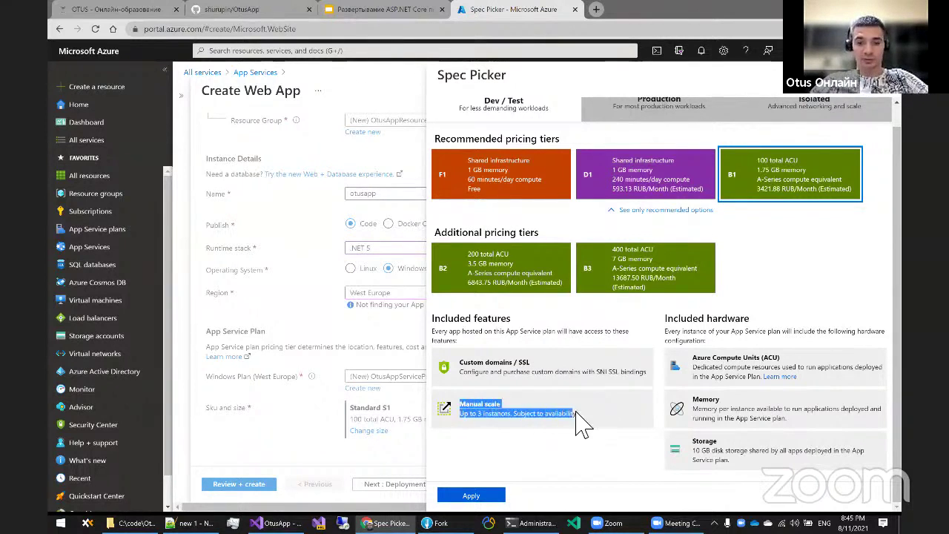
{"action": "left_click", "coordinate": [582, 421]}
{"action": "left_click_drag", "start_coordinate": [459, 405], "coordinate": [583, 421]}
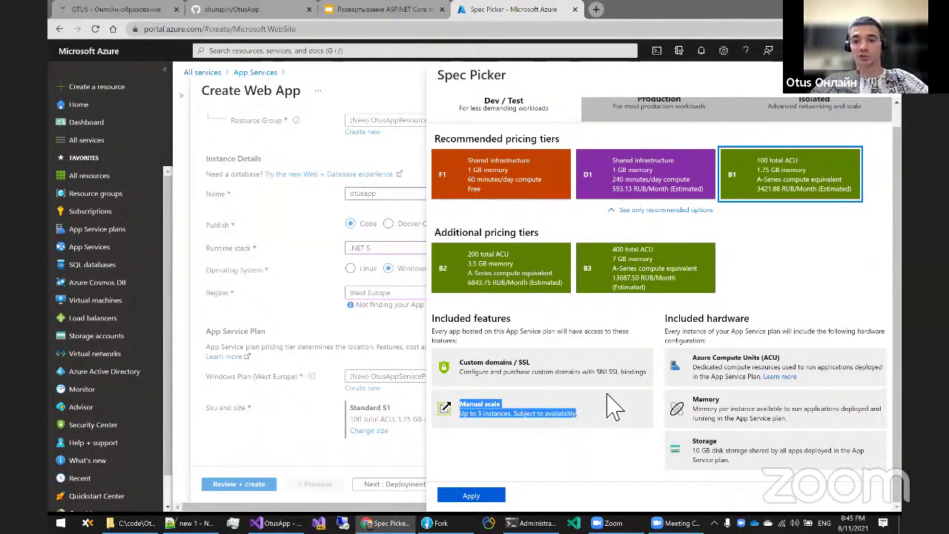
{"action": "left_click", "coordinate": [579, 406]}
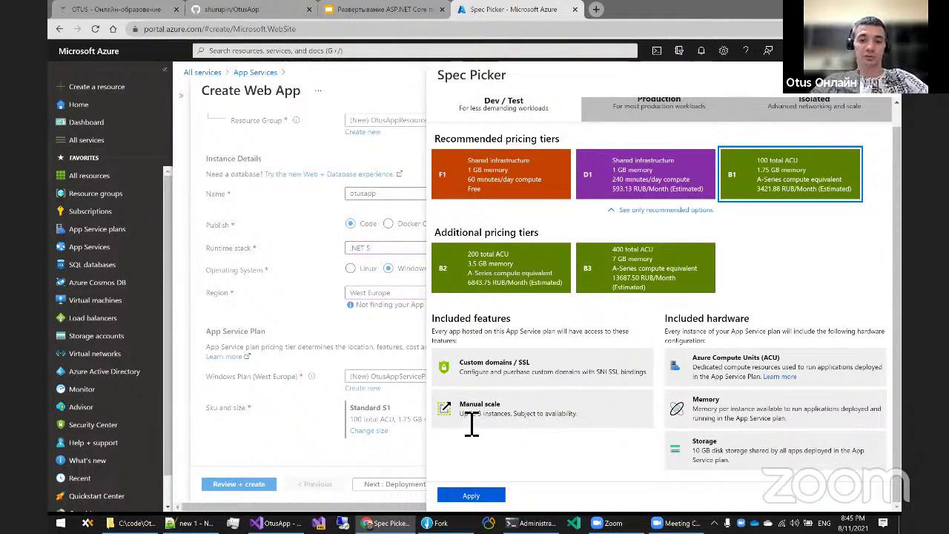
{"action": "left_click_drag", "start_coordinate": [474, 423], "coordinate": [585, 414]}
{"action": "left_click", "coordinate": [528, 423]}
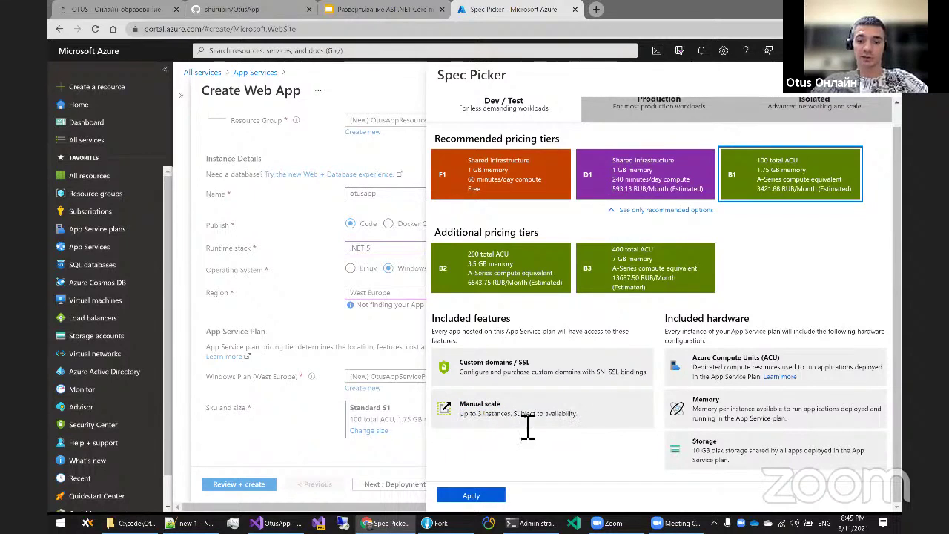
{"action": "left_click_drag", "start_coordinate": [509, 424], "coordinate": [520, 424]}
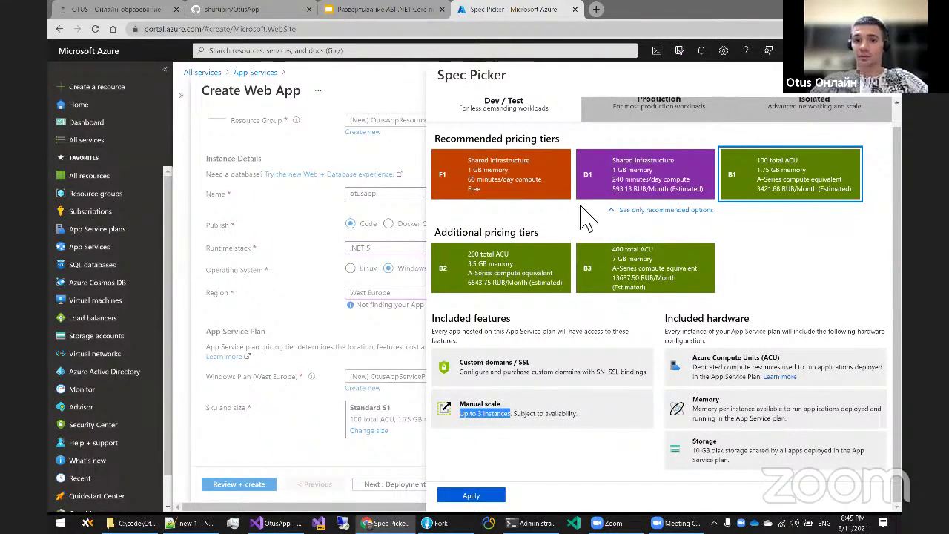
Switch back to the free F1 tier and check its included hardware for comparison with B1
{"action": "left_click", "coordinate": [513, 216]}
{"action": "left_click", "coordinate": [516, 195]}
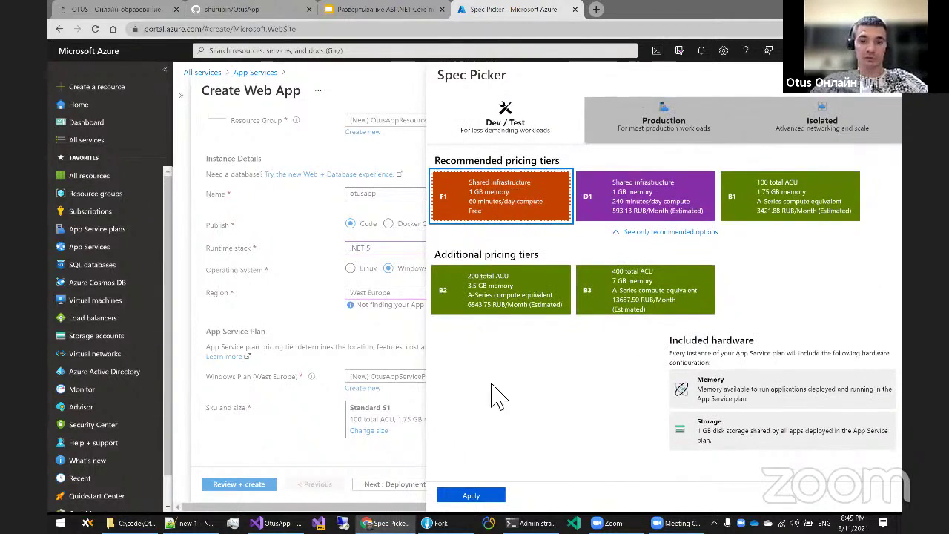
{"action": "left_click_drag", "start_coordinate": [630, 467], "coordinate": [644, 417]}
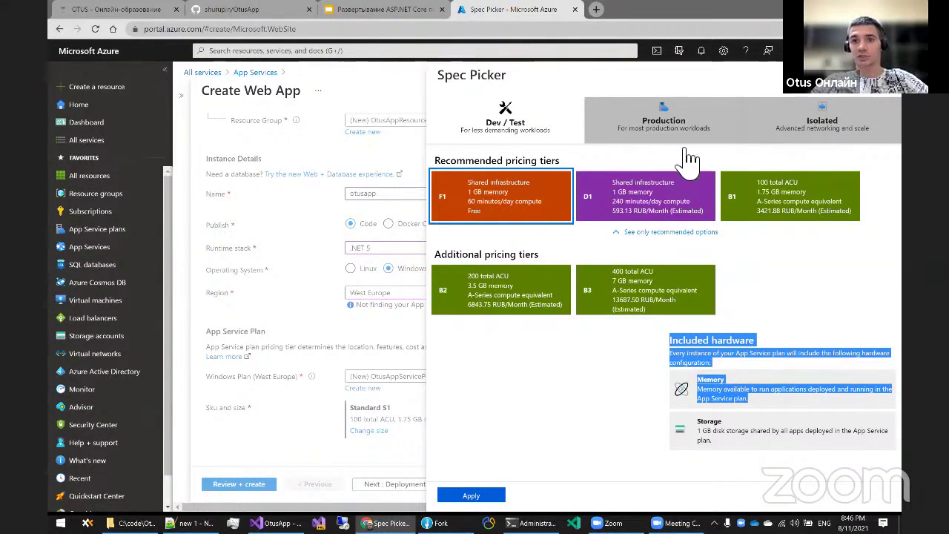
Select the P2V2 tier among the Production pricing tiers and review its included features from Auto scale to Traffic manager
{"action": "left_click", "coordinate": [686, 120]}
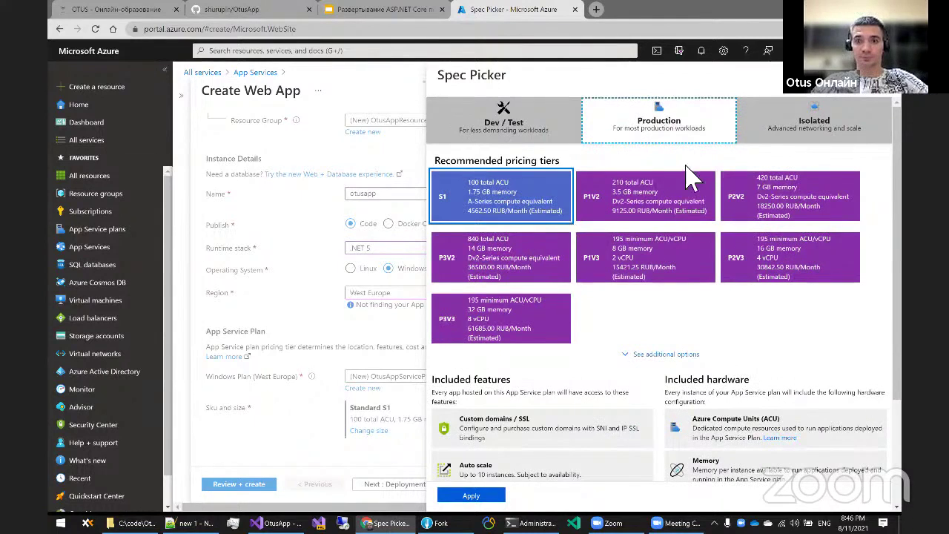
{"action": "left_click", "coordinate": [774, 204]}
{"action": "scroll", "coordinate": [593, 356], "scroll_direction": "down", "scroll_amount": 2}
{"action": "scroll", "coordinate": [574, 362], "scroll_direction": "down", "scroll_amount": 1}
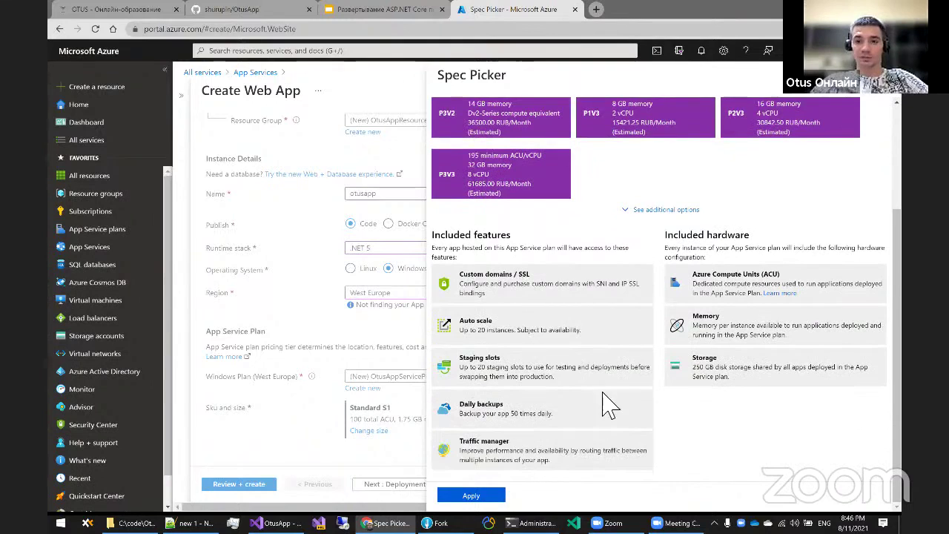
{"action": "left_click_drag", "start_coordinate": [463, 325], "coordinate": [582, 467]}
{"action": "left_click", "coordinate": [474, 437]}
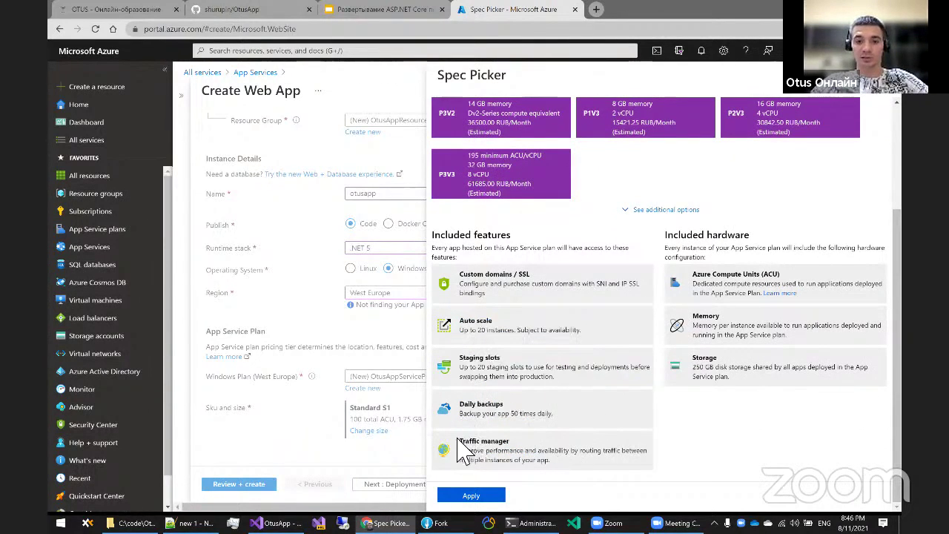
Examine the Traffic manager feature of the P2V2 tier and look over the other Production tiers and included features
{"action": "left_click_drag", "start_coordinate": [457, 441], "coordinate": [511, 449]}
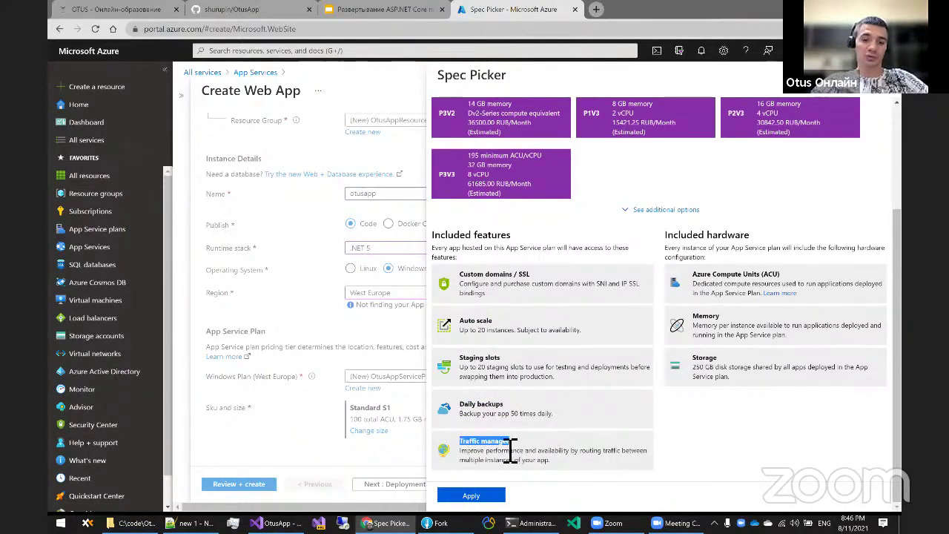
{"action": "right_click", "coordinate": [501, 451]}
{"action": "left_click", "coordinate": [489, 430]}
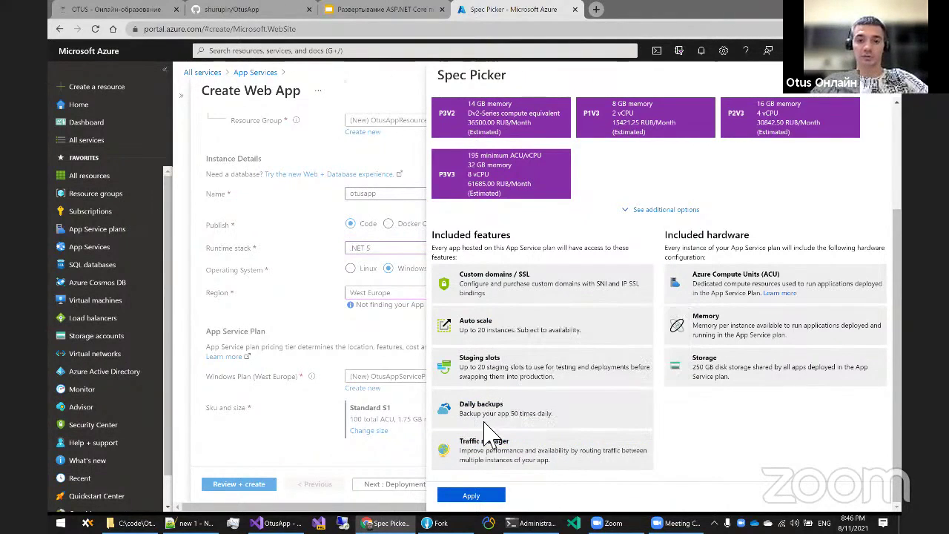
{"action": "scroll", "coordinate": [537, 285], "scroll_direction": "up", "scroll_amount": 1}
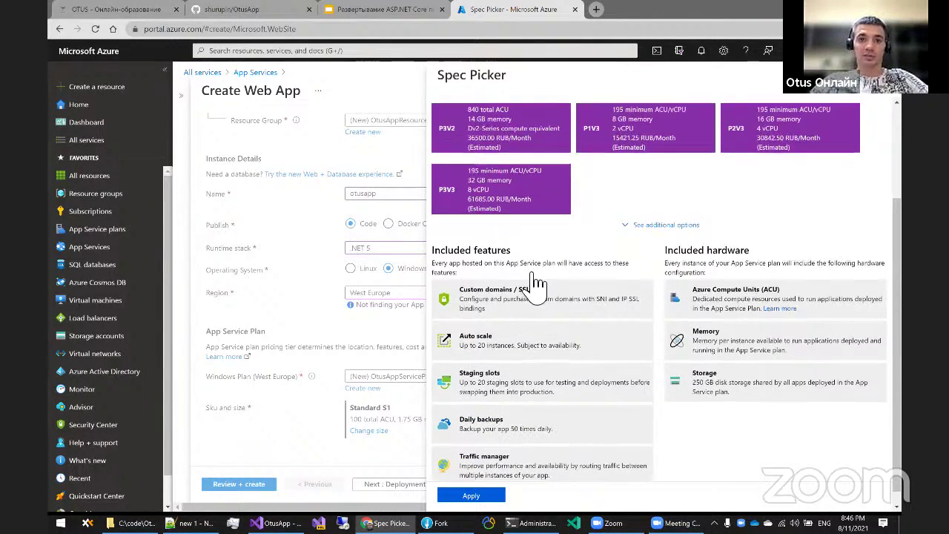
{"action": "scroll", "coordinate": [538, 286], "scroll_direction": "up", "scroll_amount": 3}
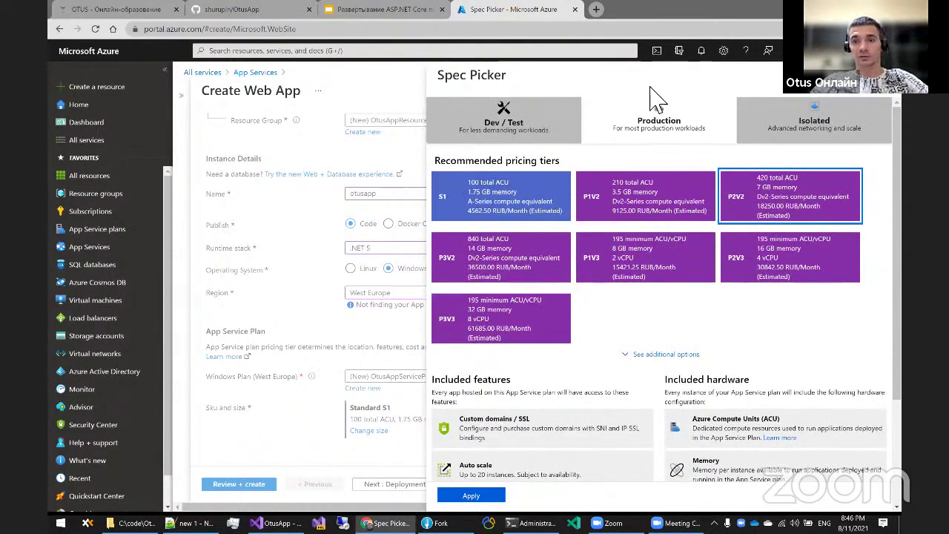
{"action": "scroll", "coordinate": [587, 297], "scroll_direction": "down", "scroll_amount": 3}
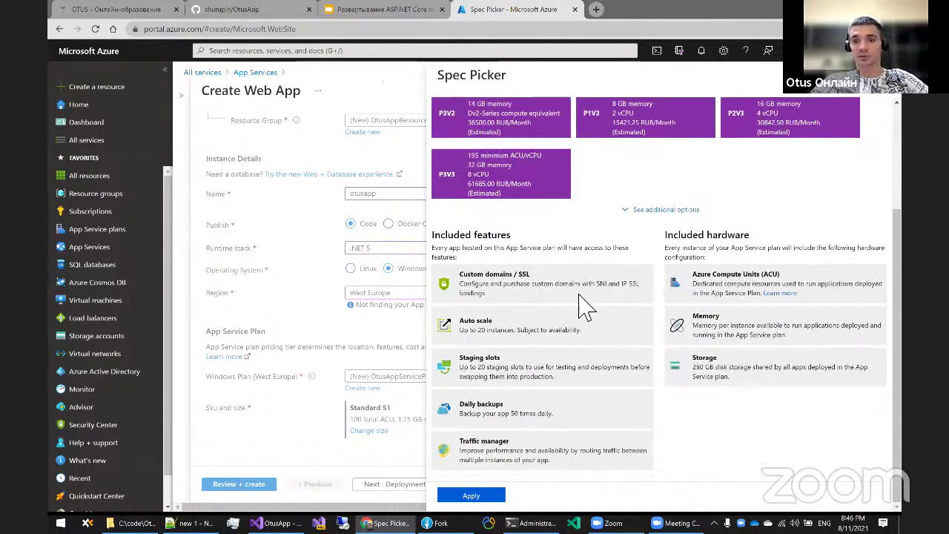
{"action": "scroll", "coordinate": [586, 305], "scroll_direction": "up", "scroll_amount": 3}
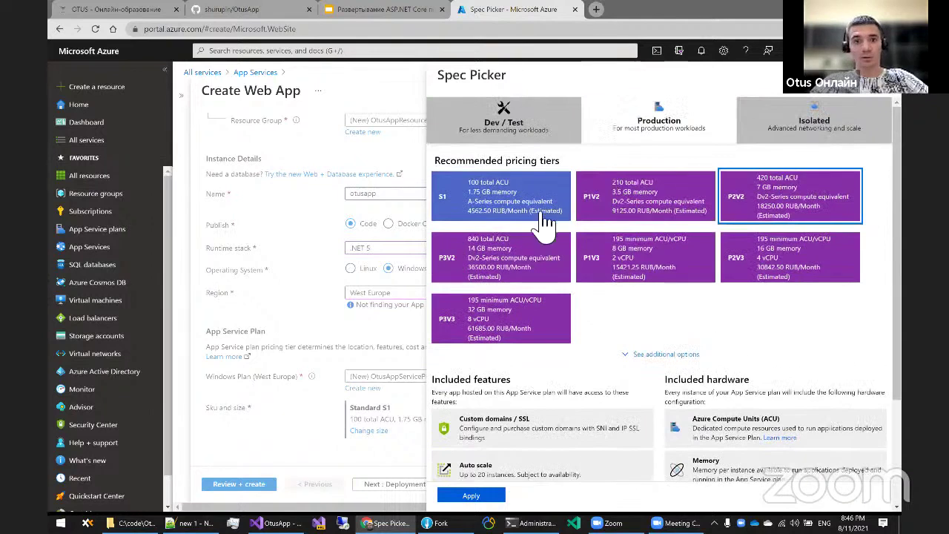
Return to the Dev / Test tiers and apply the free F1 tier to the new App Service plan
{"action": "left_click", "coordinate": [565, 126]}
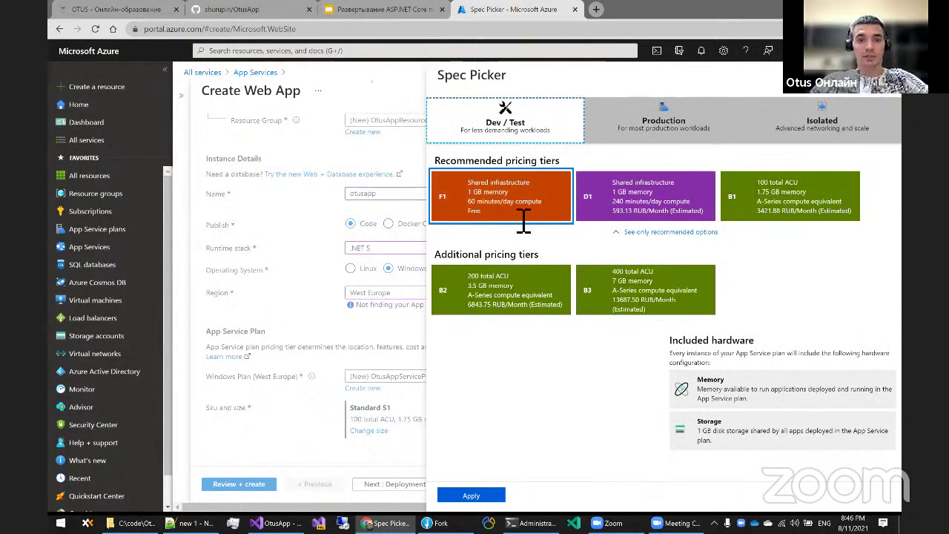
{"action": "left_click", "coordinate": [470, 214]}
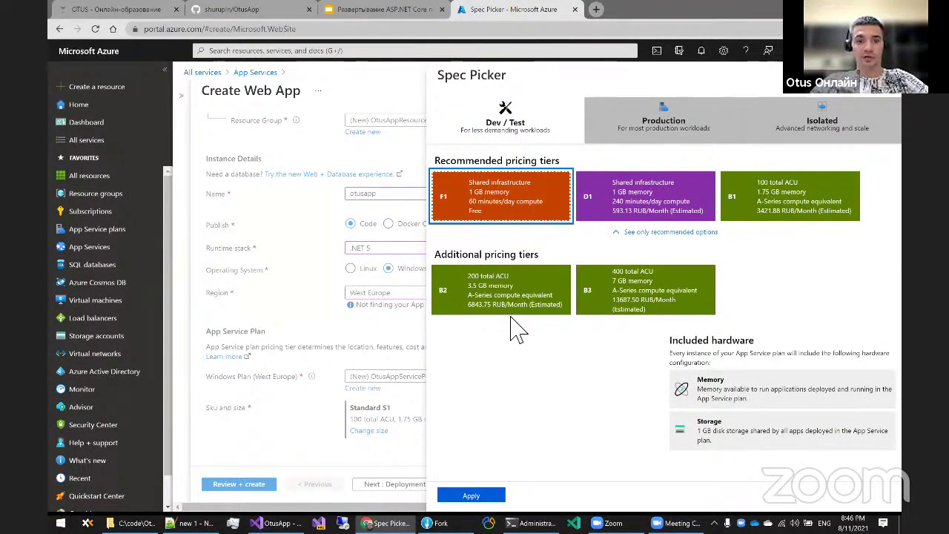
{"action": "left_click", "coordinate": [471, 495]}
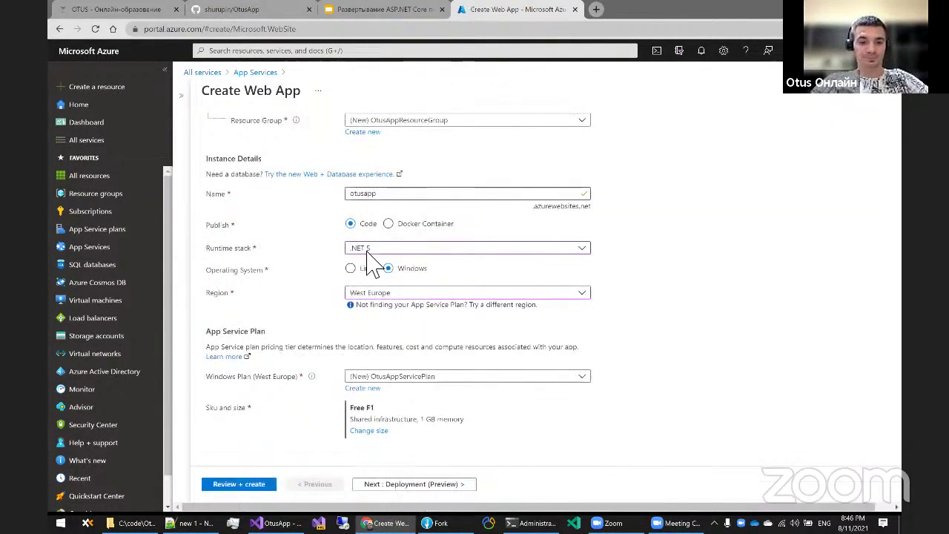
Check the OTUS lesson chat for messages and review the Basics settings of the web app being created in the Azure portal
{"action": "left_click", "coordinate": [130, 9]}
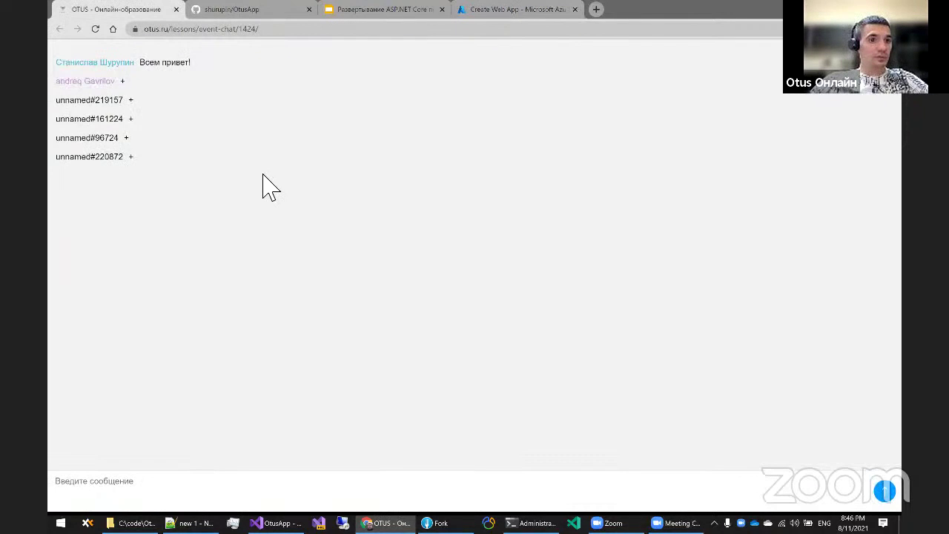
{"action": "left_click", "coordinate": [524, 12]}
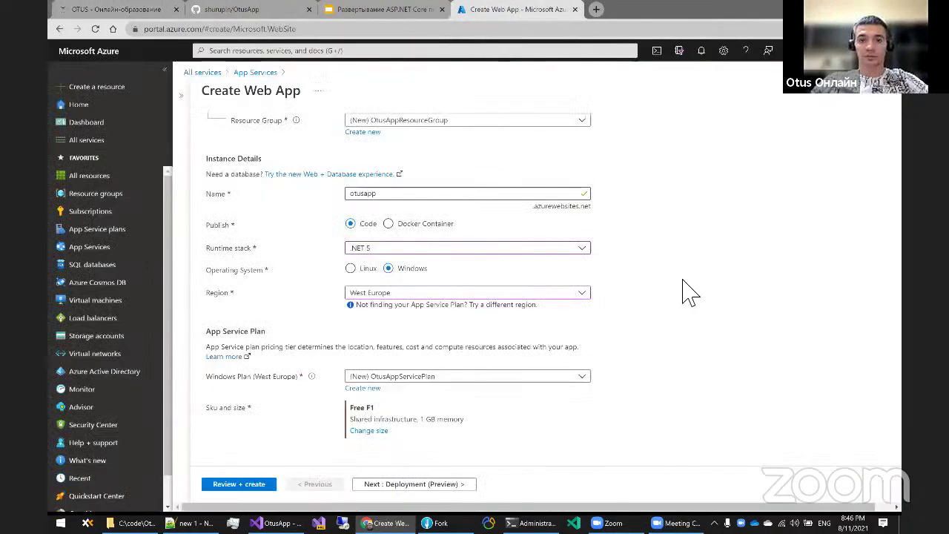
{"action": "triple_click", "coordinate": [636, 270]}
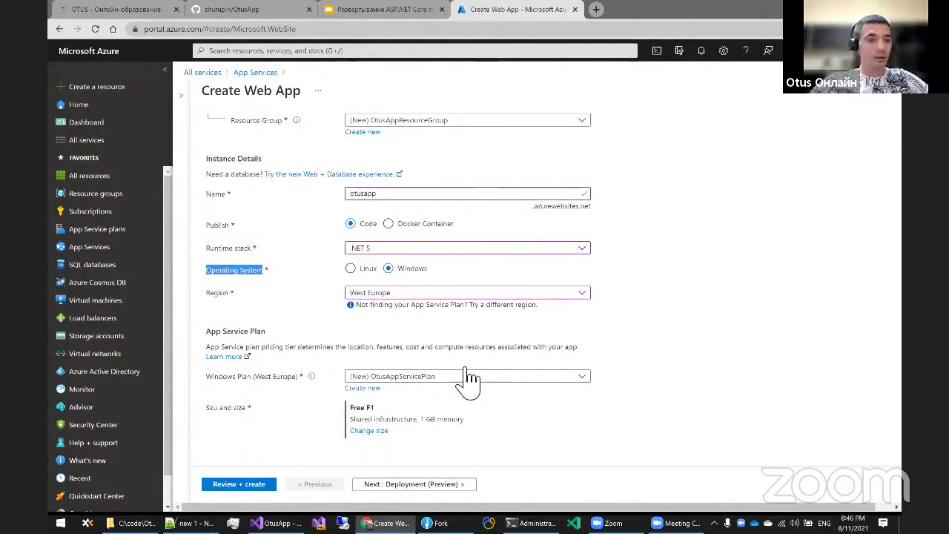
{"action": "scroll", "coordinate": [345, 293], "scroll_direction": "up", "scroll_amount": 2}
{"action": "scroll", "coordinate": [356, 247], "scroll_direction": "down", "scroll_amount": 2}
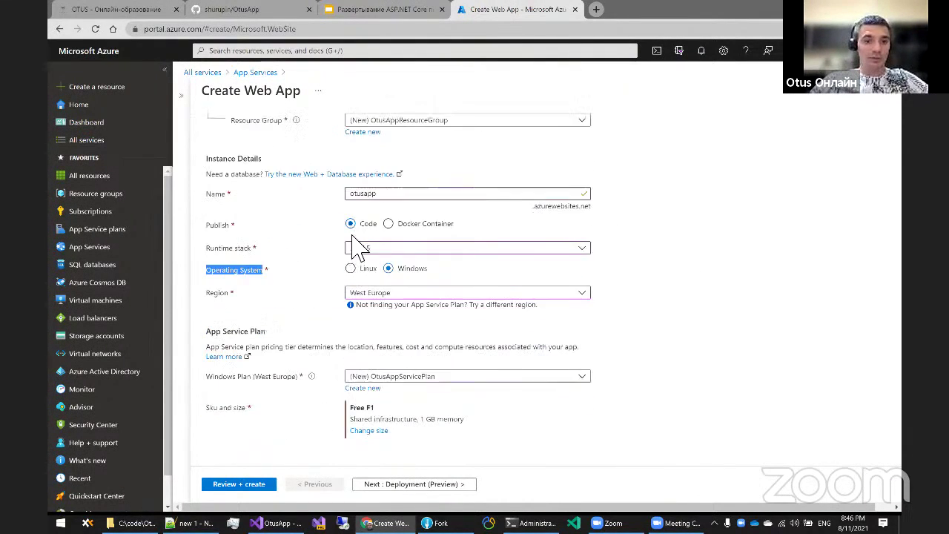
{"action": "scroll", "coordinate": [304, 255], "scroll_direction": "up", "scroll_amount": 2}
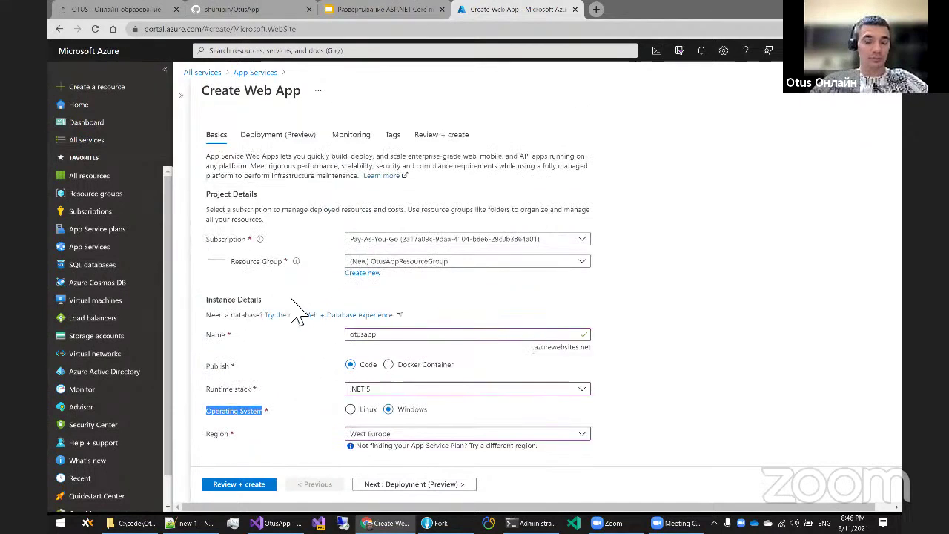
{"action": "scroll", "coordinate": [335, 274], "scroll_direction": "down", "scroll_amount": 2}
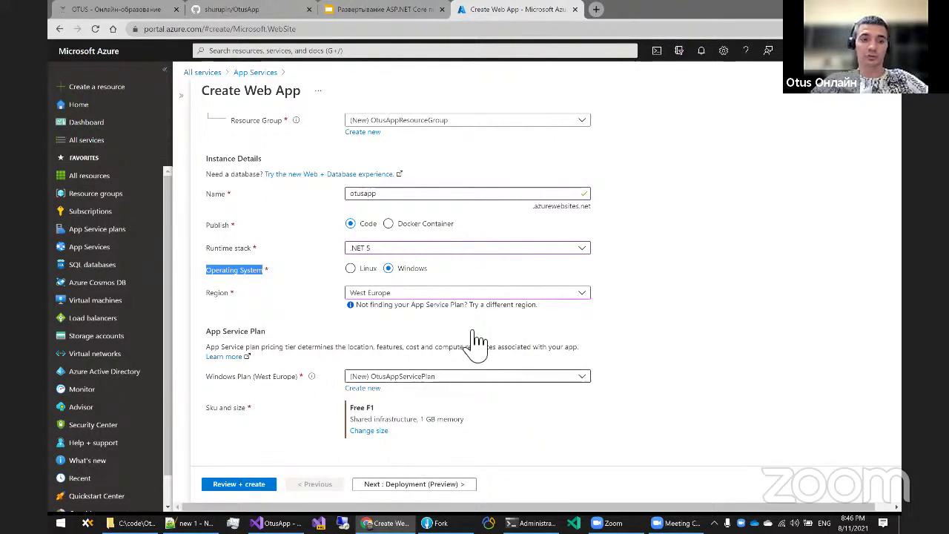
{"action": "scroll", "coordinate": [567, 208], "scroll_direction": "up", "scroll_amount": 3}
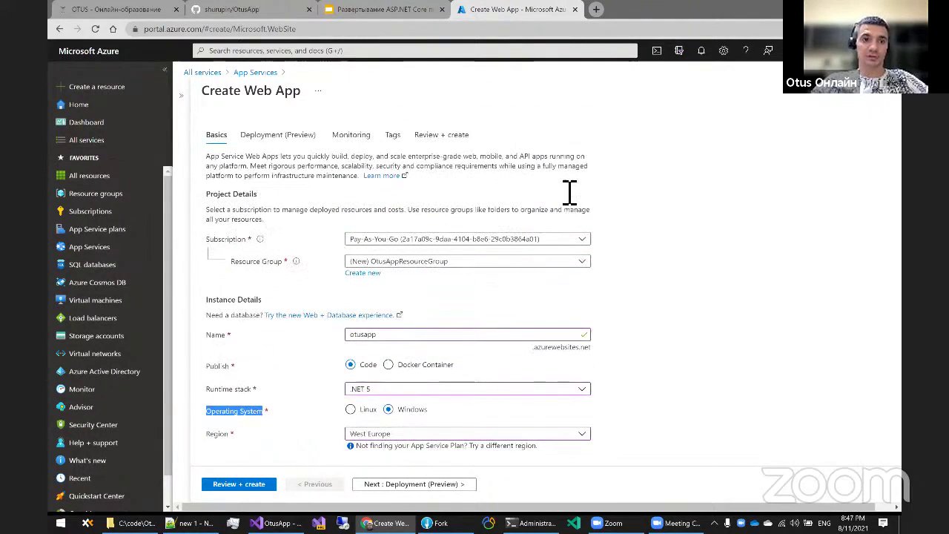
Continue from the Basics settings to the deployment settings and enable continuous deployment for the web app
{"action": "scroll", "coordinate": [472, 214], "scroll_direction": "down", "scroll_amount": 3}
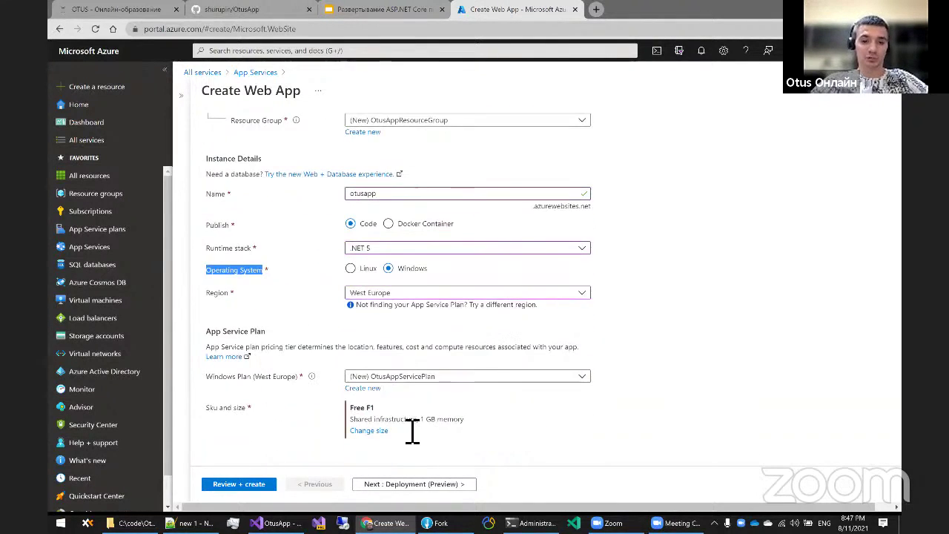
{"action": "left_click", "coordinate": [424, 483]}
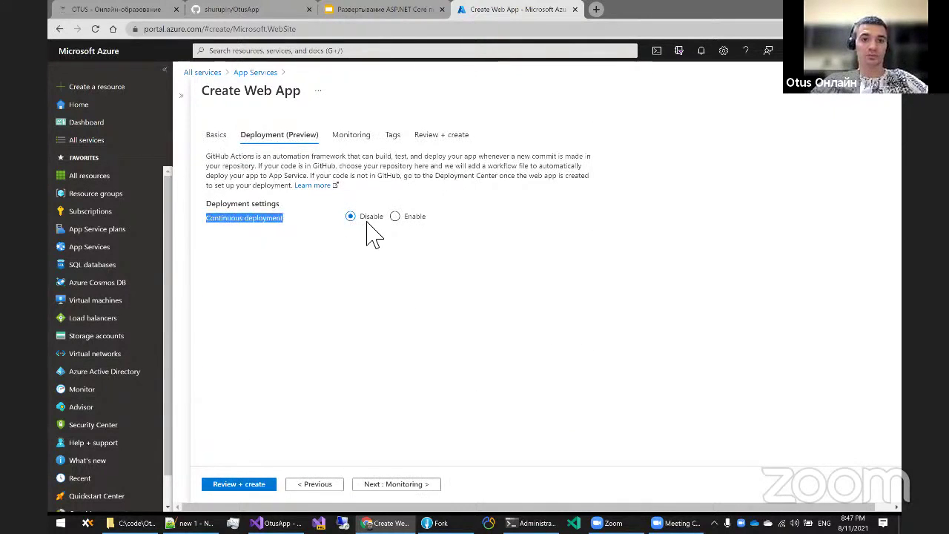
{"action": "left_click", "coordinate": [434, 261]}
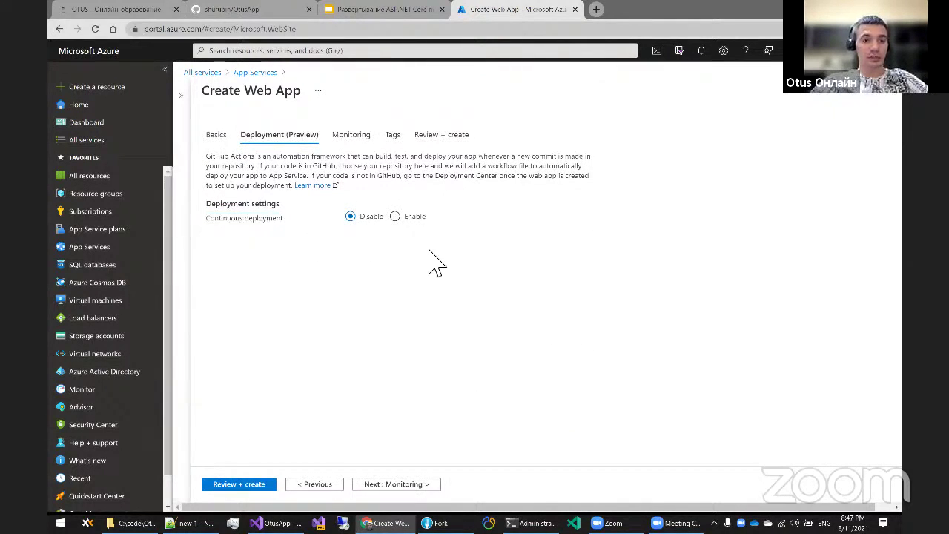
{"action": "left_click", "coordinate": [396, 217]}
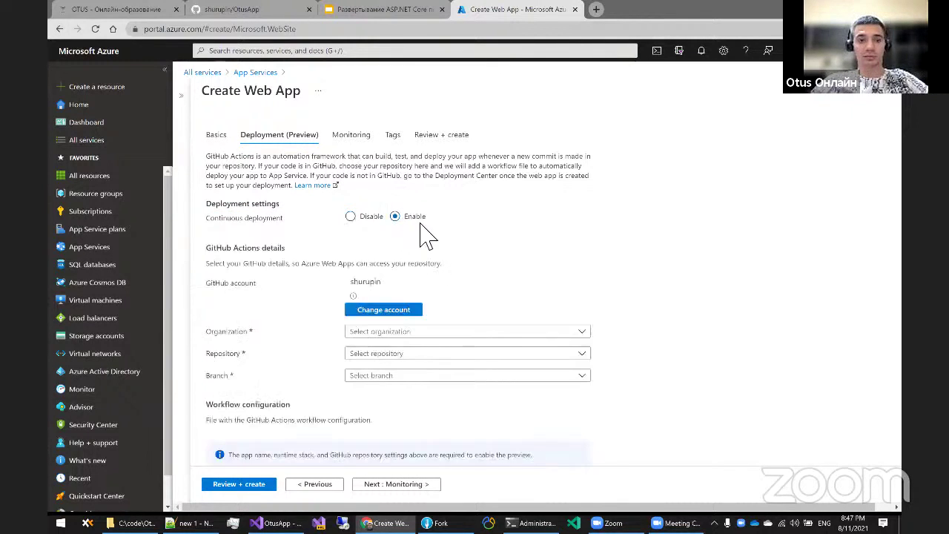
{"action": "scroll", "coordinate": [511, 227], "scroll_direction": "down", "scroll_amount": 1}
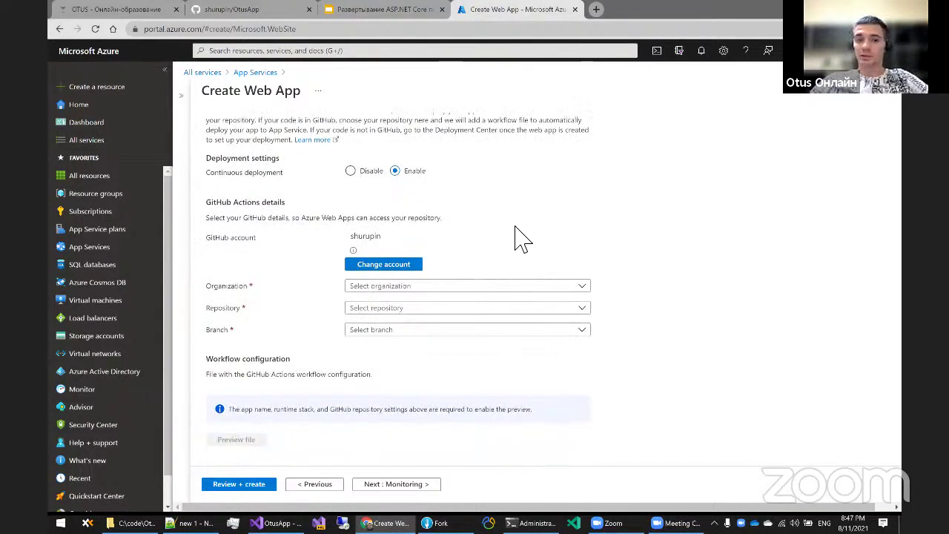
Examine which GitHub account is connected in the GitHub Actions details
{"action": "left_click_drag", "start_coordinate": [207, 237], "coordinate": [371, 252]}
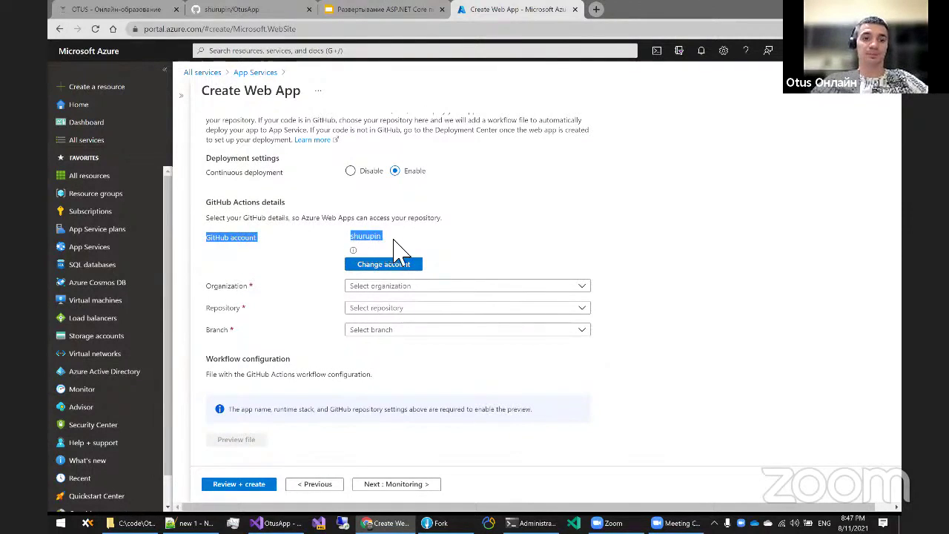
{"action": "left_click", "coordinate": [404, 239]}
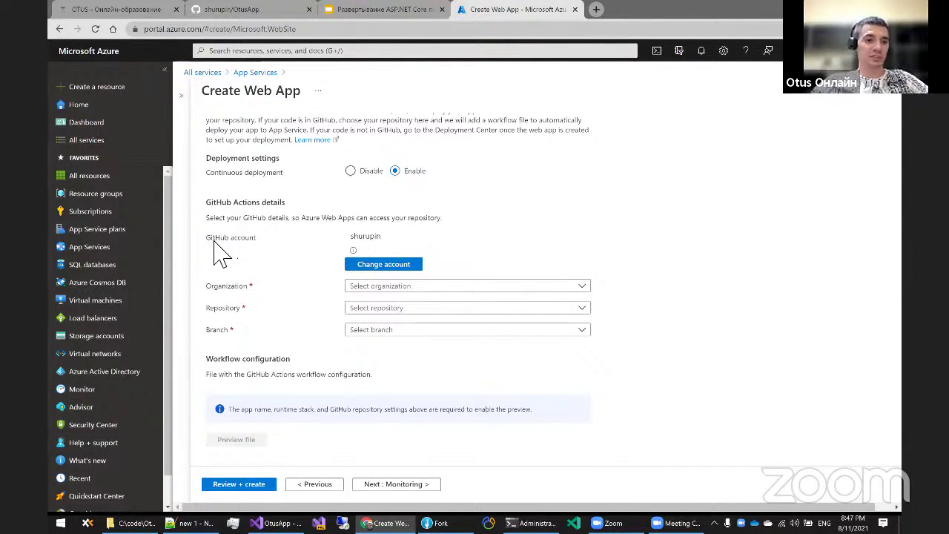
{"action": "left_click_drag", "start_coordinate": [213, 250], "coordinate": [313, 243]}
{"action": "left_click", "coordinate": [312, 243]}
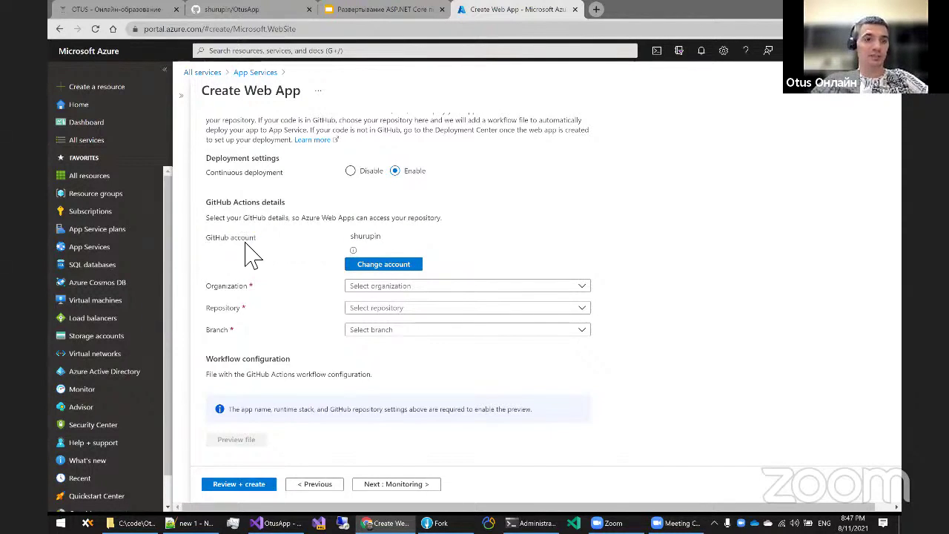
{"action": "double_click", "coordinate": [368, 238]}
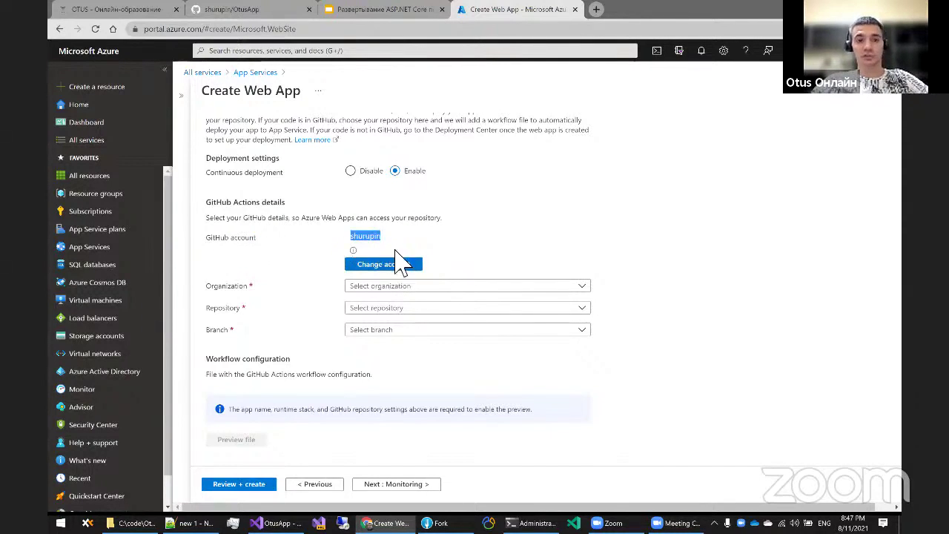
{"action": "left_click", "coordinate": [406, 239]}
{"action": "double_click", "coordinate": [211, 238]}
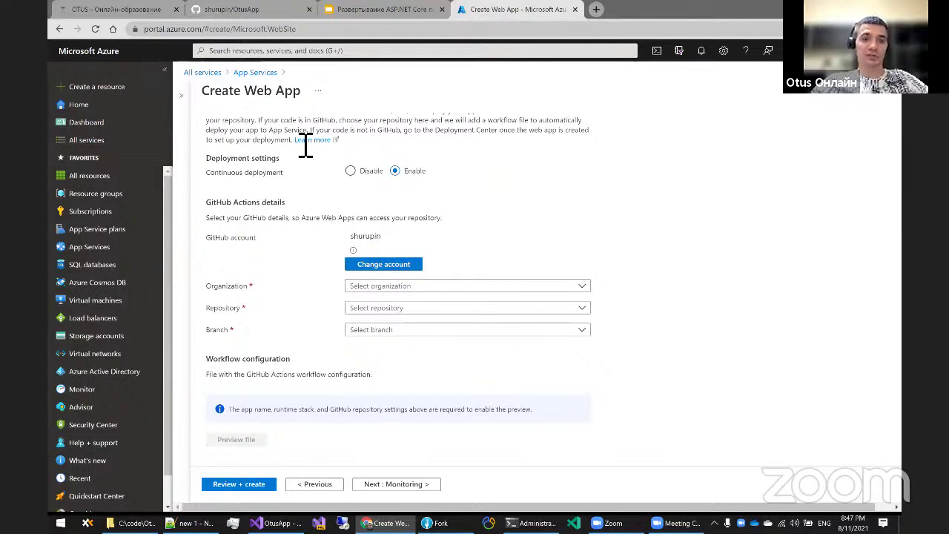
{"action": "double_click", "coordinate": [360, 239]}
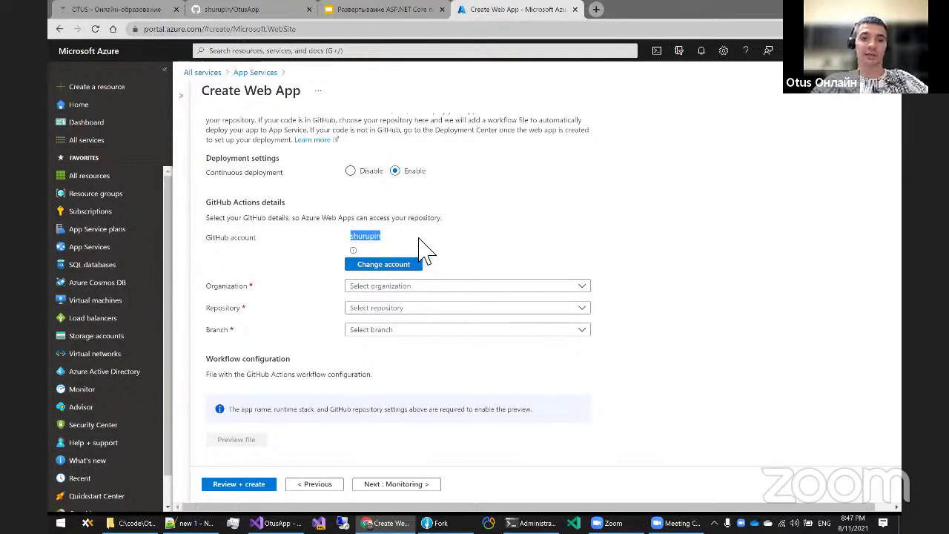
{"action": "left_click", "coordinate": [426, 251]}
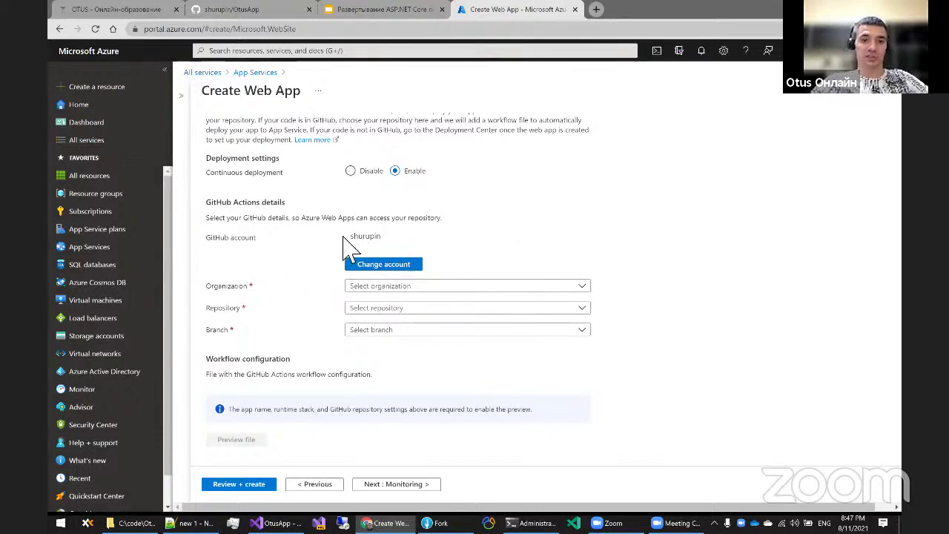
{"action": "left_click_drag", "start_coordinate": [347, 237], "coordinate": [383, 242]}
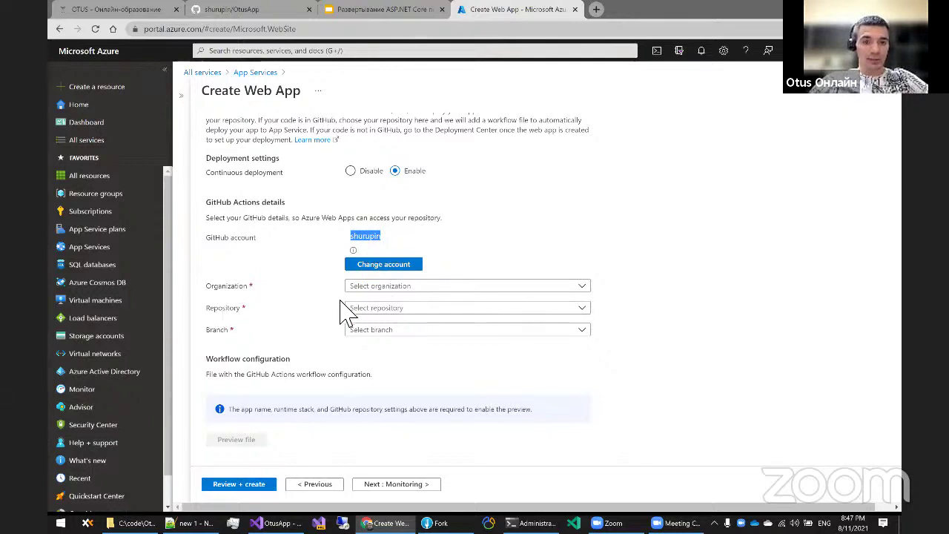
Select the connected GitHub account's own organization and choose OtusApp as the repository for GitHub Actions
{"action": "left_click", "coordinate": [420, 290]}
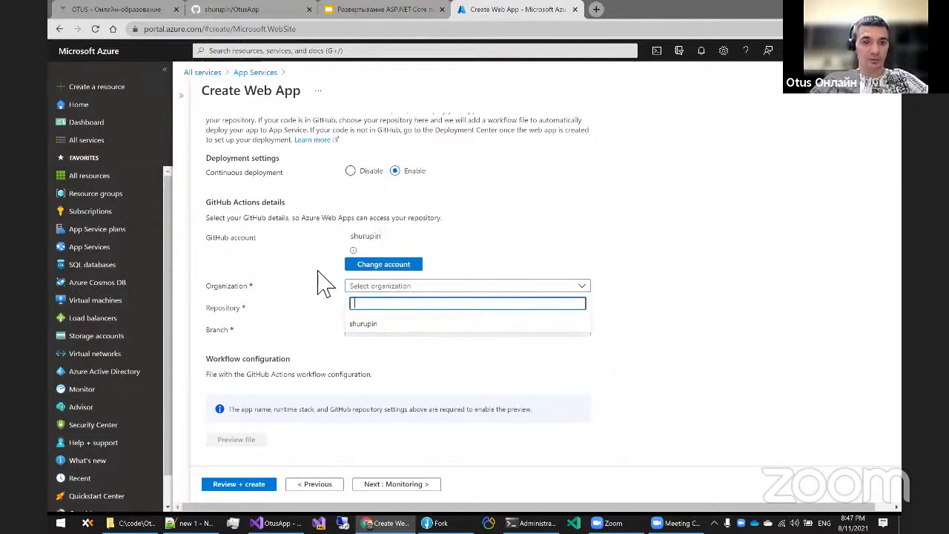
{"action": "left_click", "coordinate": [390, 329]}
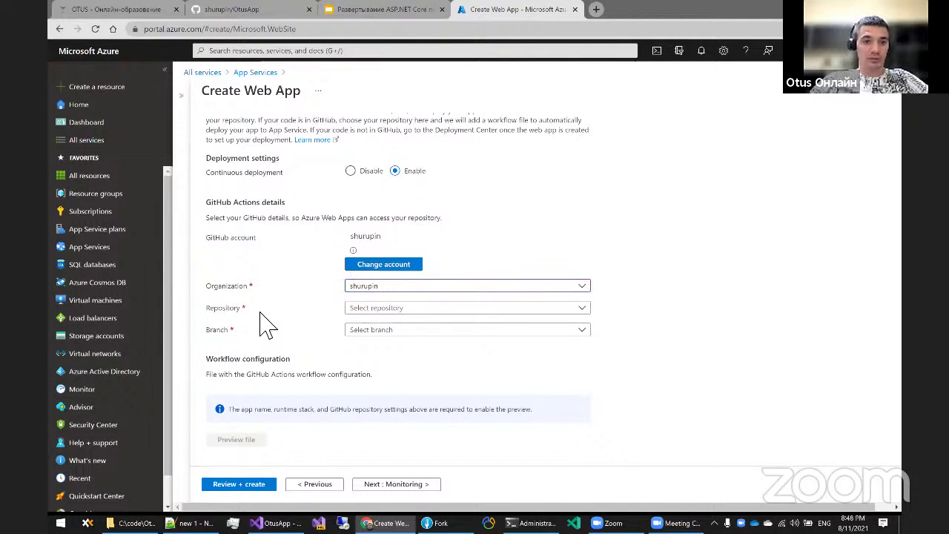
{"action": "left_click", "coordinate": [445, 310]}
{"action": "scroll", "coordinate": [485, 118], "scroll_direction": "down", "scroll_amount": 5}
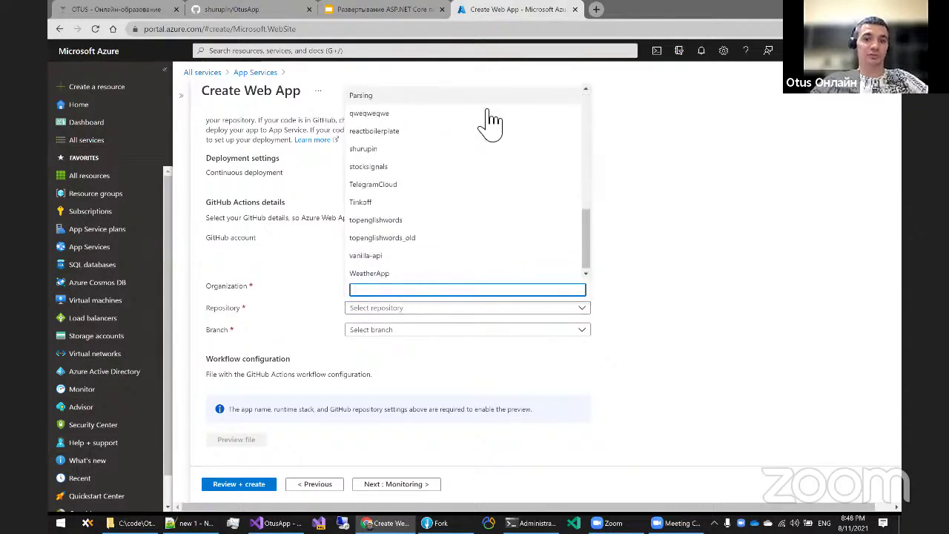
{"action": "scroll", "coordinate": [492, 121], "scroll_direction": "up", "scroll_amount": 5}
{"action": "scroll", "coordinate": [508, 153], "scroll_direction": "down", "scroll_amount": 5}
{"action": "scroll", "coordinate": [508, 154], "scroll_direction": "down", "scroll_amount": 2}
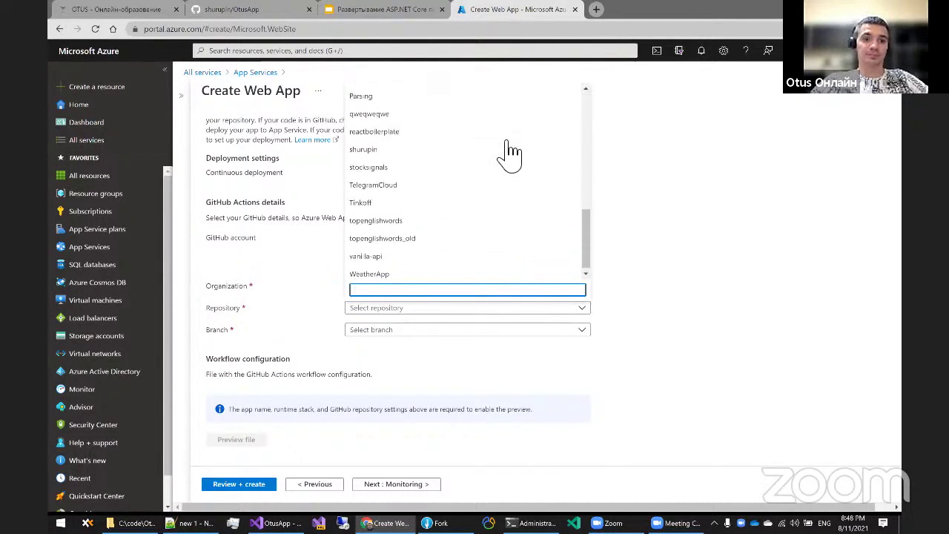
{"action": "scroll", "coordinate": [511, 153], "scroll_direction": "up", "scroll_amount": 10}
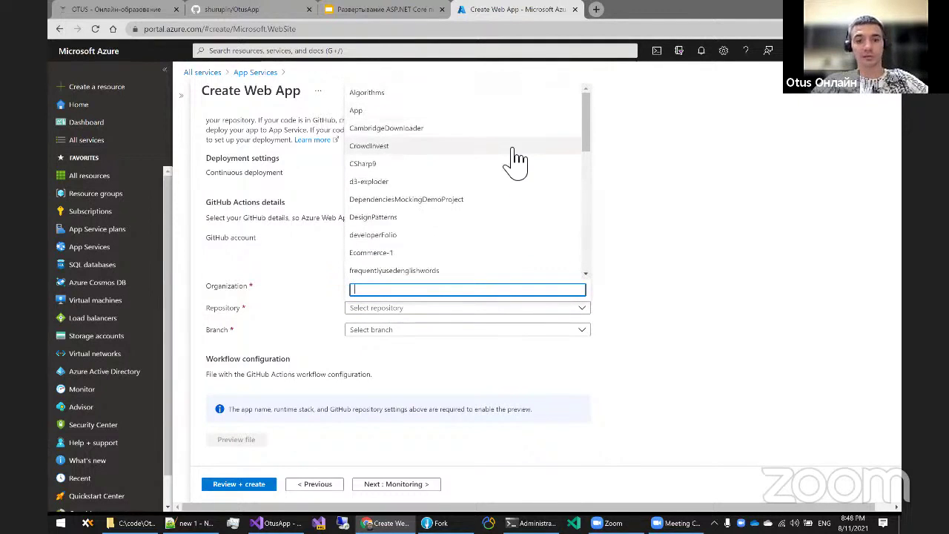
{"action": "scroll", "coordinate": [517, 160], "scroll_direction": "down", "scroll_amount": 10}
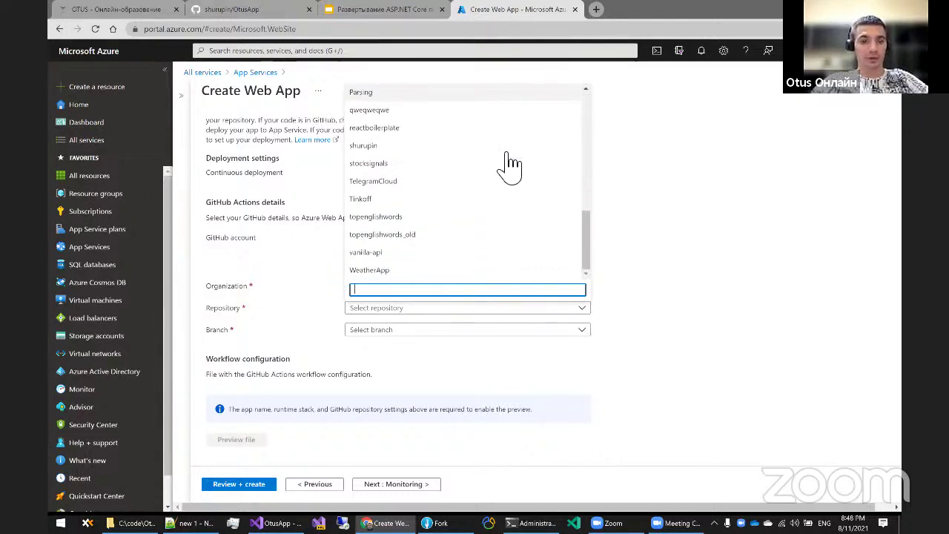
{"action": "scroll", "coordinate": [466, 160], "scroll_direction": "up", "scroll_amount": 3}
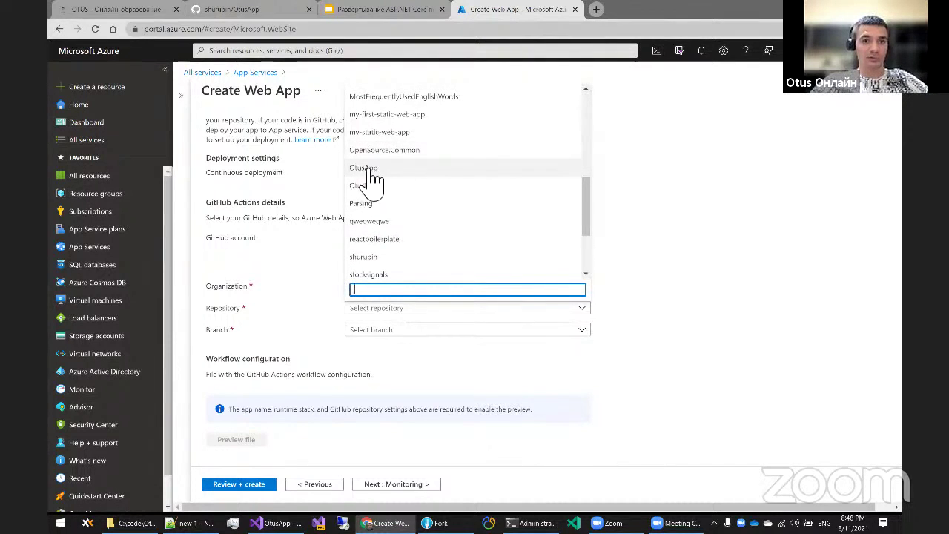
{"action": "left_click", "coordinate": [384, 170]}
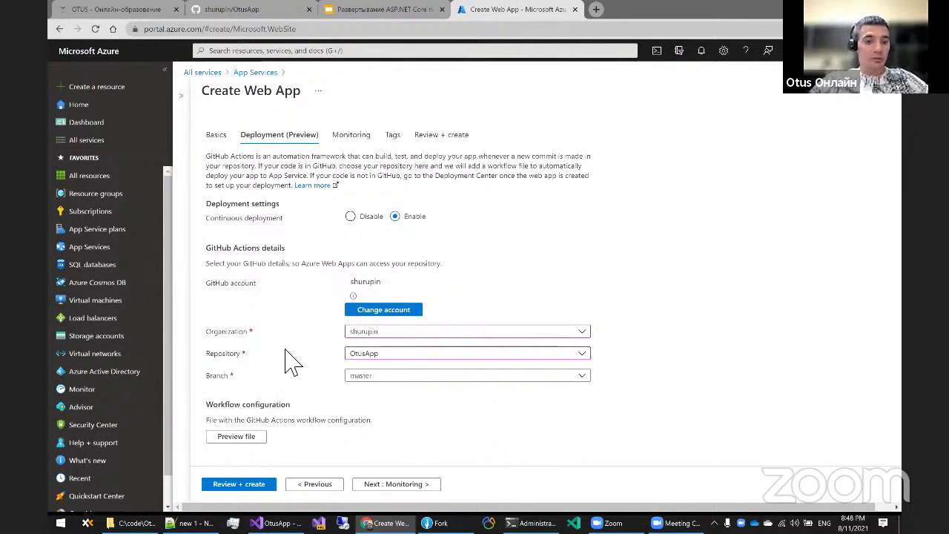
Look over the available branches and the GitHub Actions workflow note, and select master as the deployment branch
{"action": "left_click", "coordinate": [385, 377]}
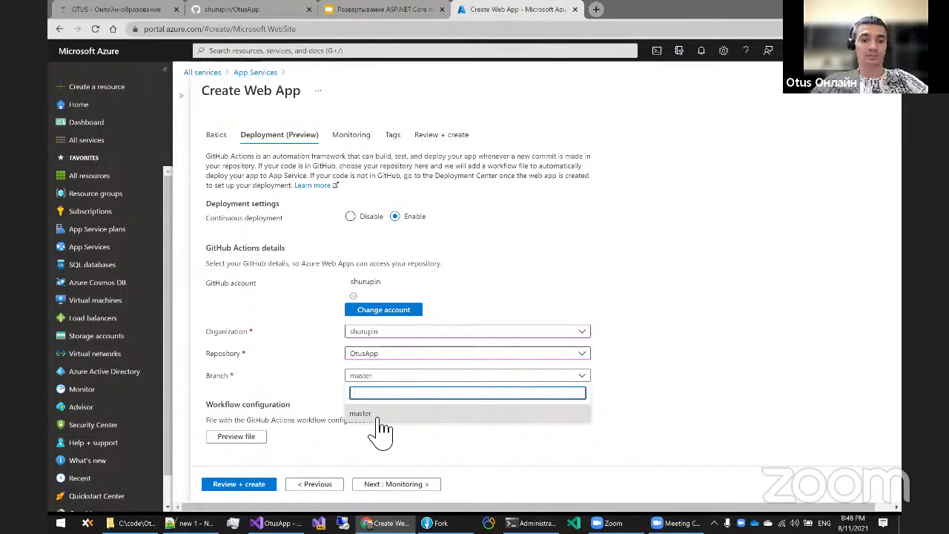
{"action": "left_click", "coordinate": [330, 389]}
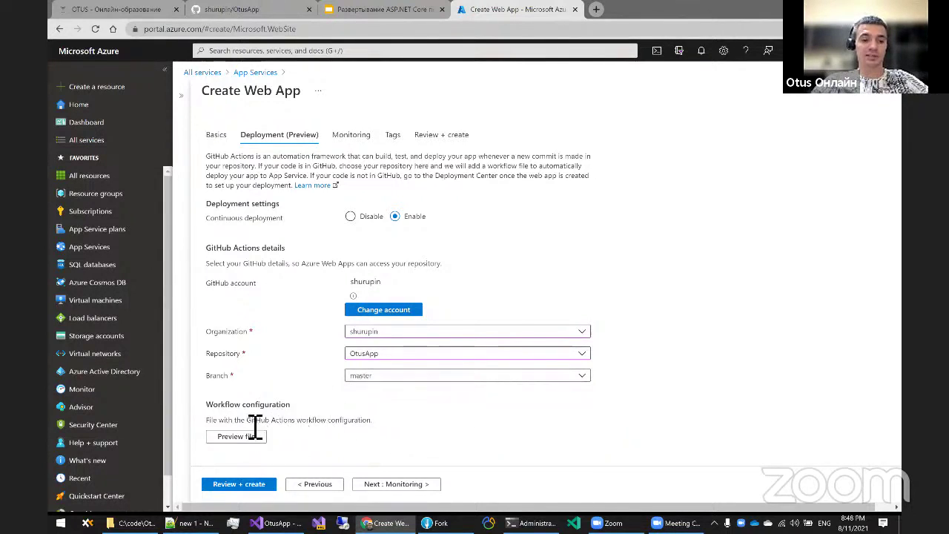
{"action": "left_click_drag", "start_coordinate": [247, 421], "coordinate": [307, 424]}
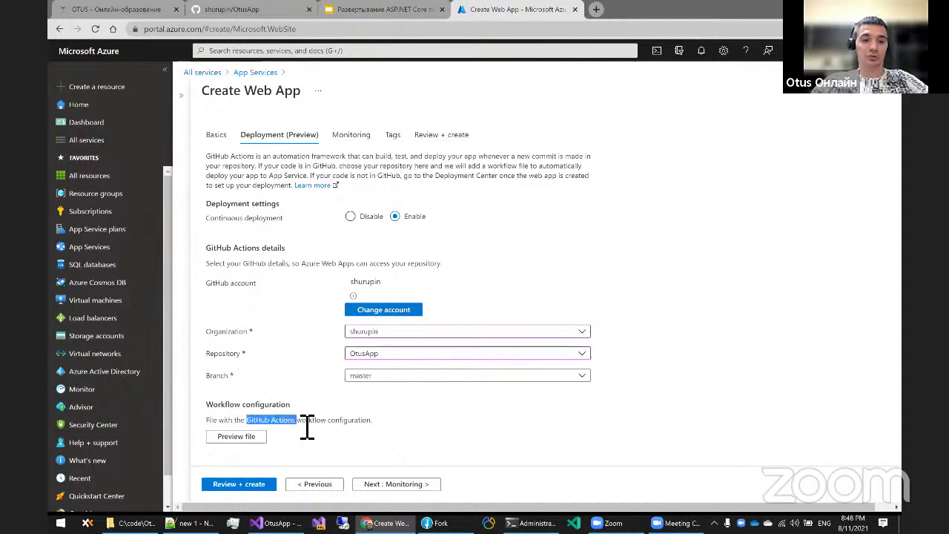
{"action": "left_click", "coordinate": [400, 377]}
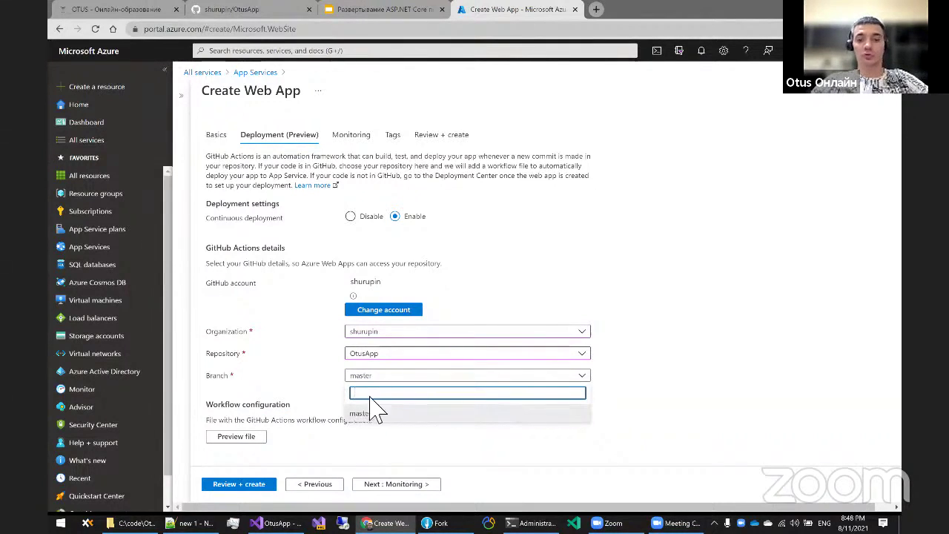
{"action": "left_click", "coordinate": [371, 417]}
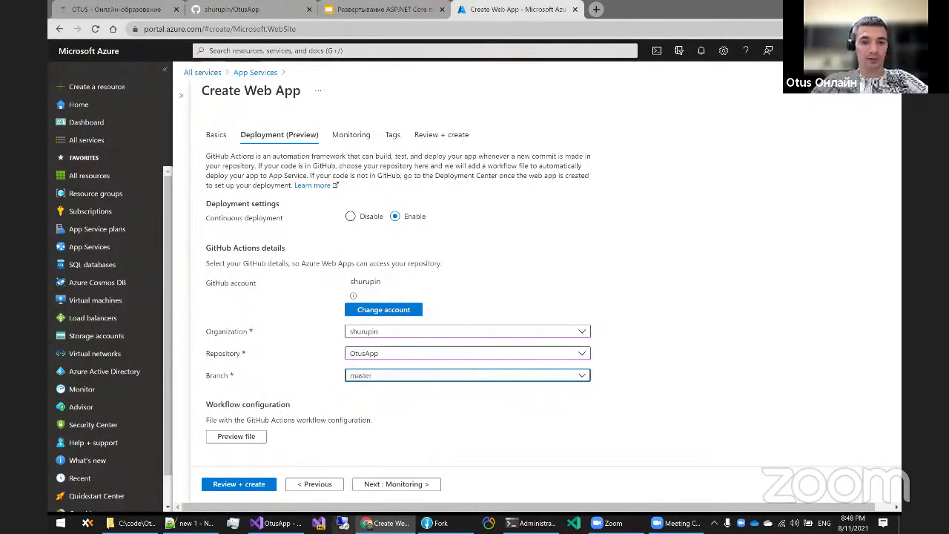
Continue to the monitoring settings, review Application Insights, keep it enabled with the new otusapp (West Europe) resource, and proceed to the tags
{"action": "left_click", "coordinate": [421, 484]}
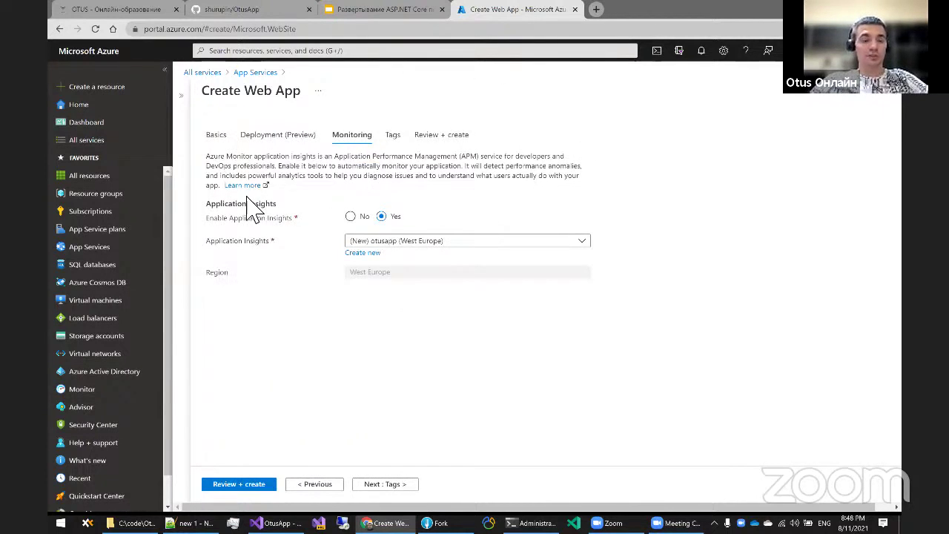
{"action": "left_click_drag", "start_coordinate": [219, 211], "coordinate": [322, 212]}
{"action": "left_click", "coordinate": [348, 206]}
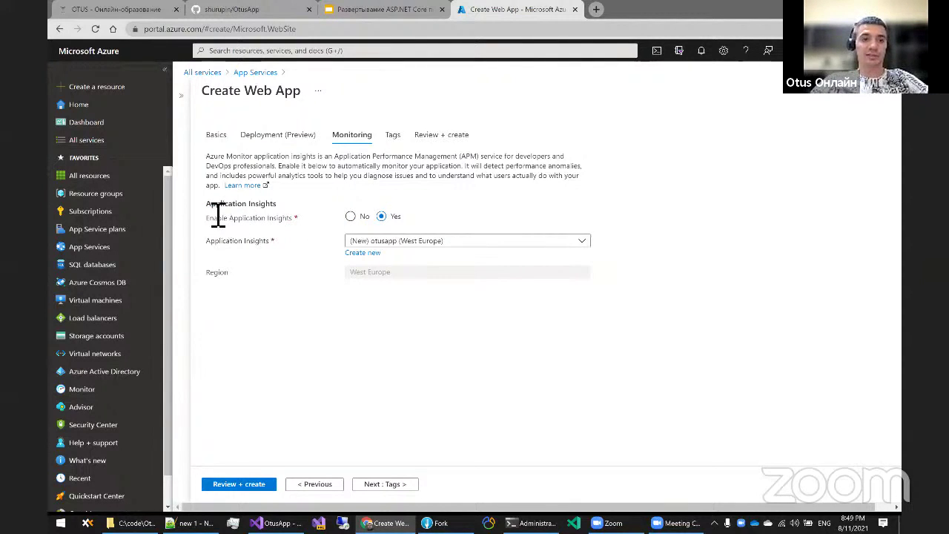
{"action": "left_click_drag", "start_coordinate": [218, 214], "coordinate": [286, 211]}
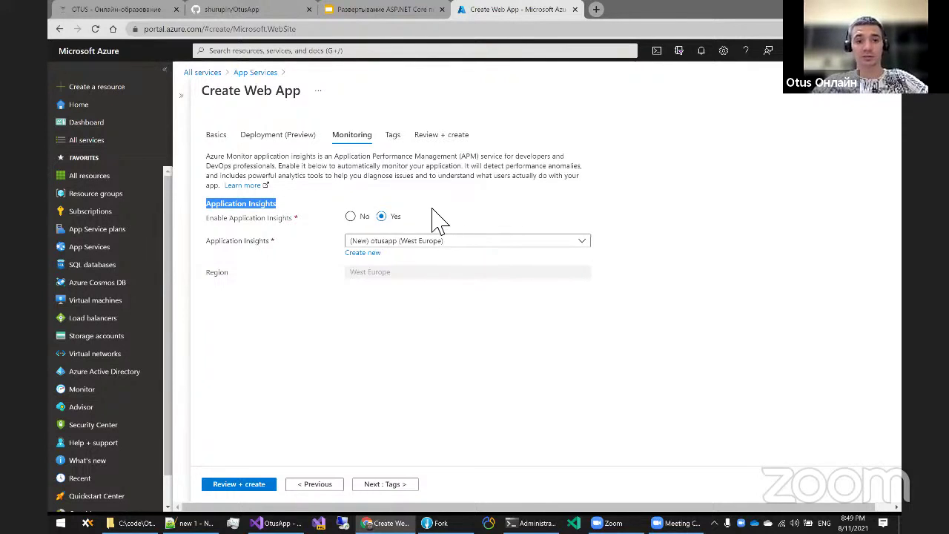
{"action": "left_click", "coordinate": [214, 219]}
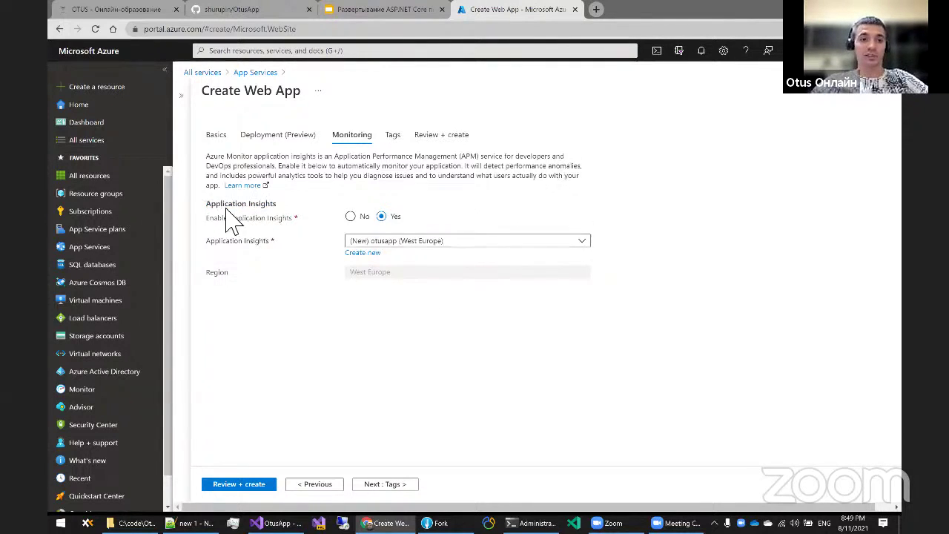
{"action": "left_click_drag", "start_coordinate": [208, 212], "coordinate": [285, 217]}
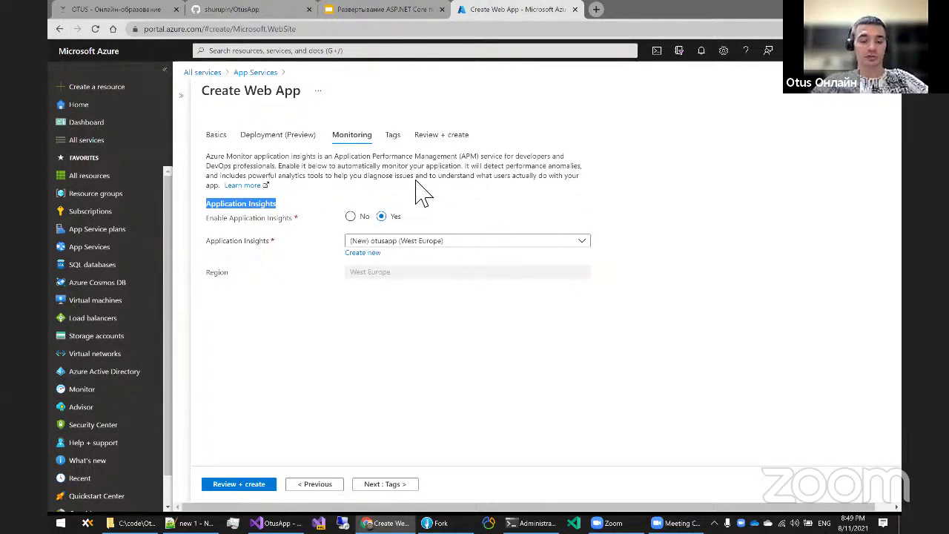
{"action": "left_click", "coordinate": [236, 215]}
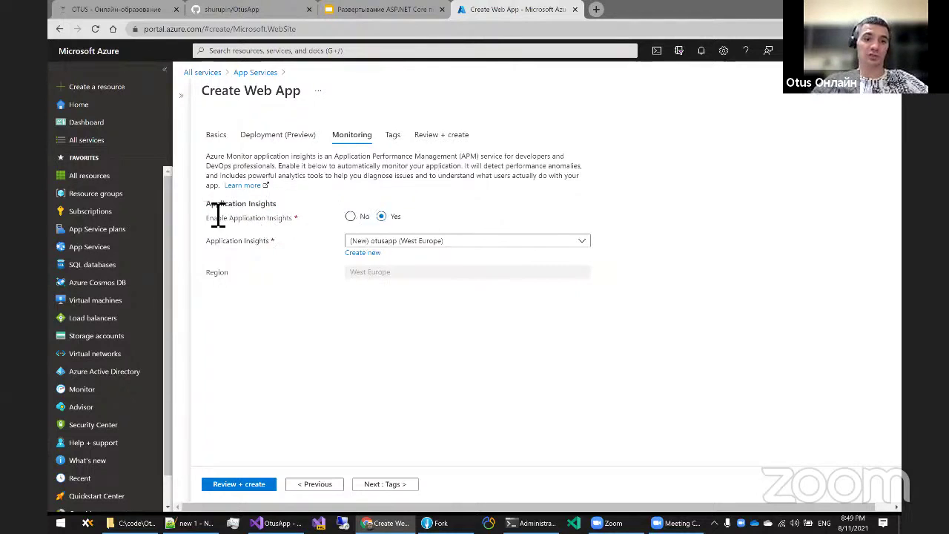
{"action": "left_click_drag", "start_coordinate": [207, 204], "coordinate": [281, 212]}
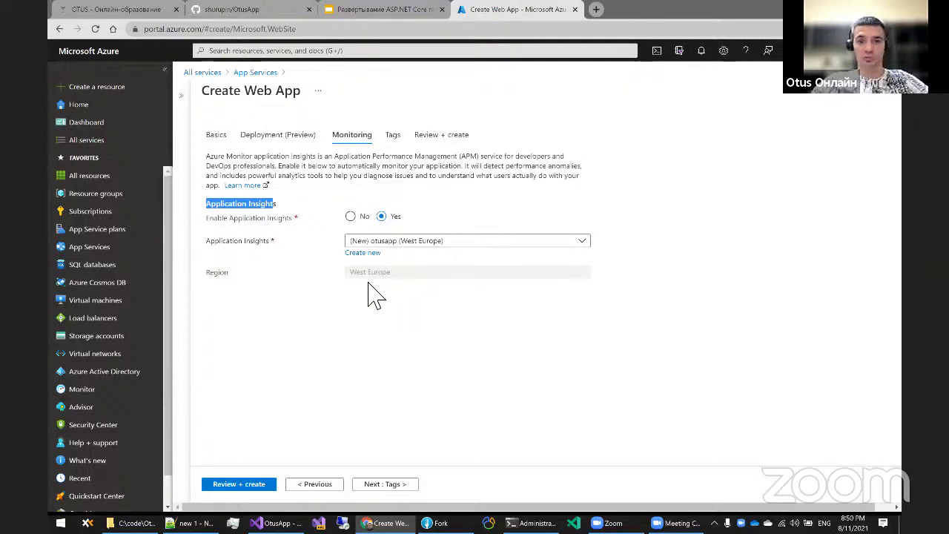
{"action": "left_click", "coordinate": [444, 209]}
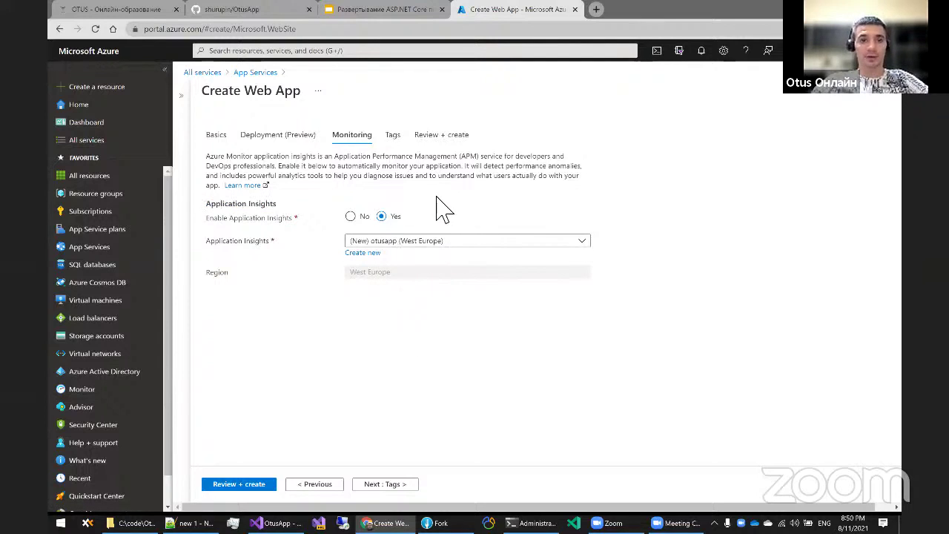
{"action": "left_click", "coordinate": [397, 484]}
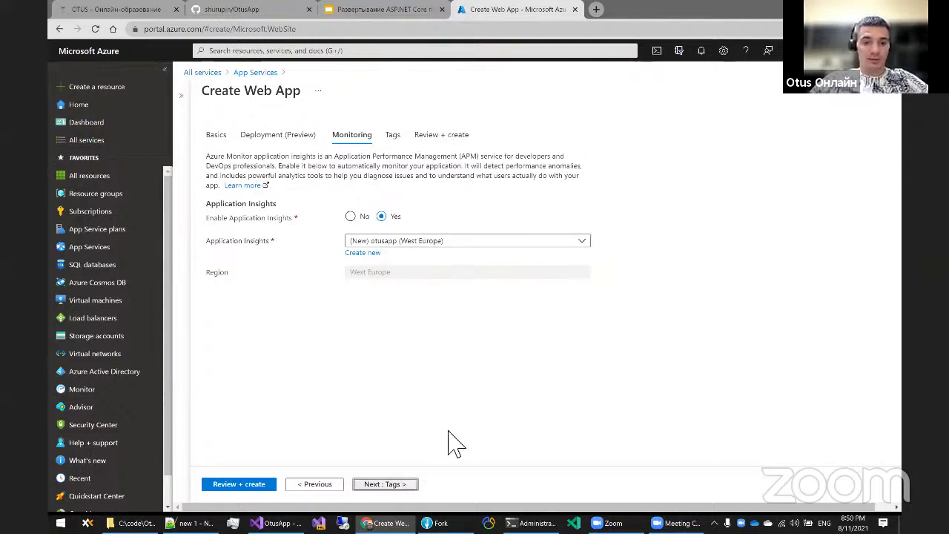
Look over the tag name, value and resource options, leave the tags empty, and continue to the review of the web app
{"action": "left_click", "coordinate": [300, 224]}
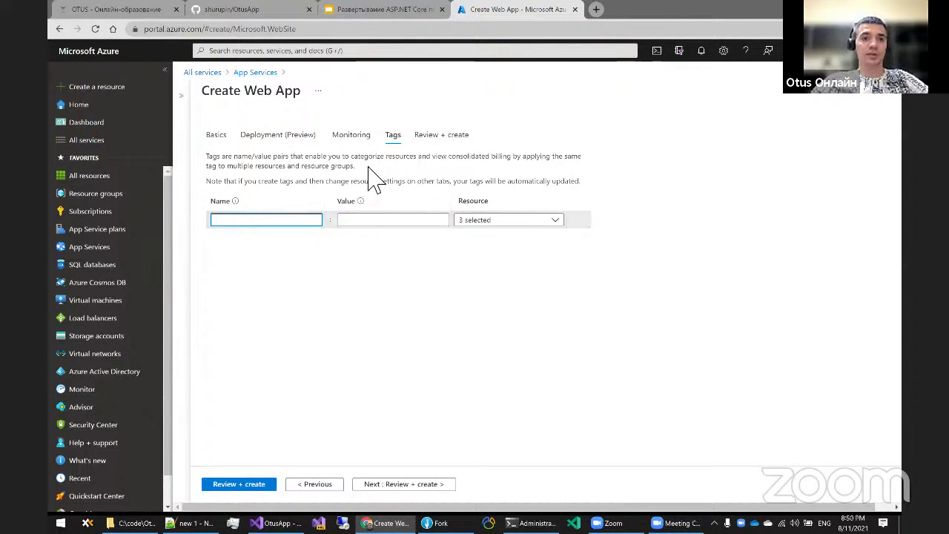
{"action": "left_click", "coordinate": [497, 221]}
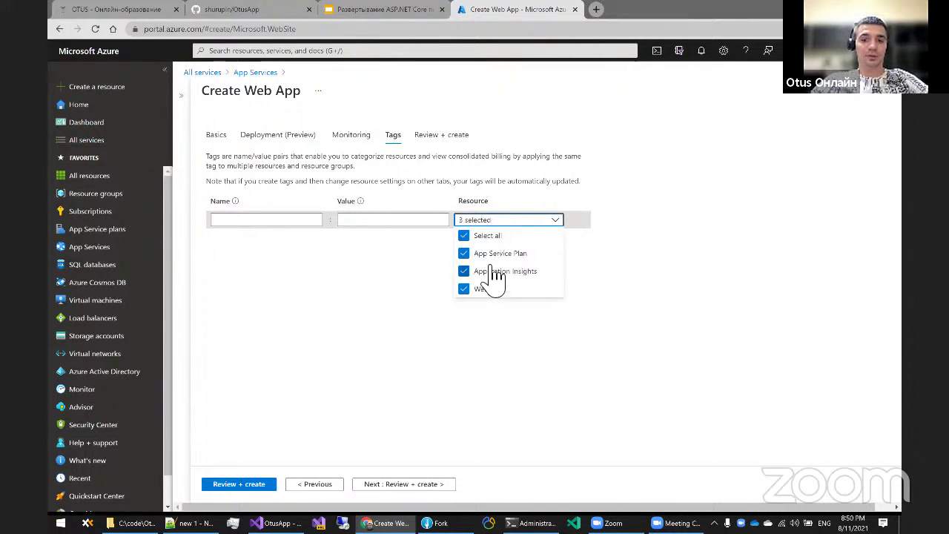
{"action": "left_click", "coordinate": [381, 269]}
{"action": "left_click", "coordinate": [286, 227]}
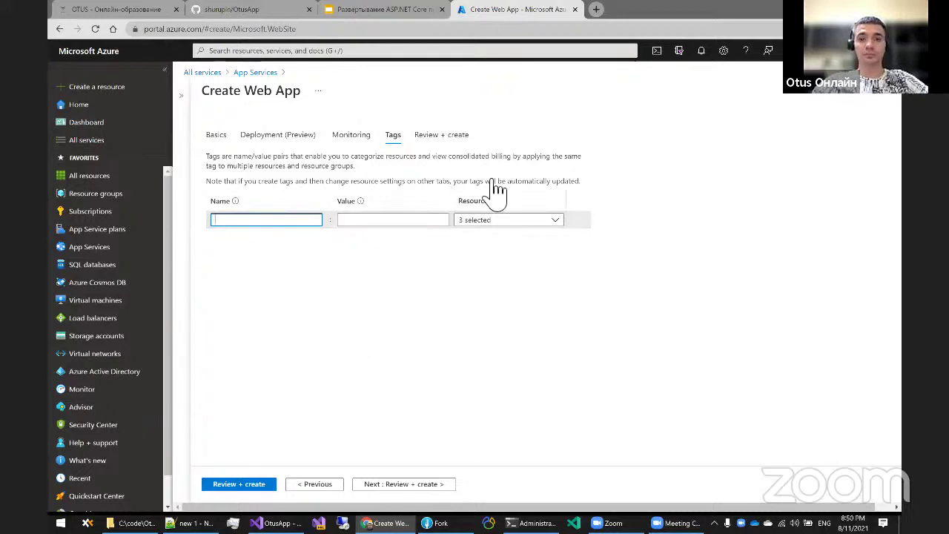
{"action": "left_click", "coordinate": [365, 306]}
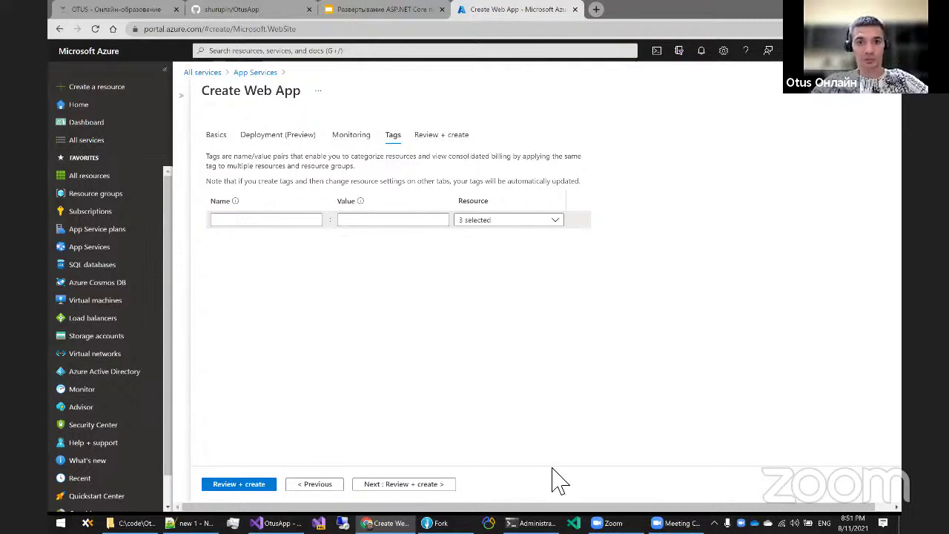
{"action": "left_click", "coordinate": [441, 483]}
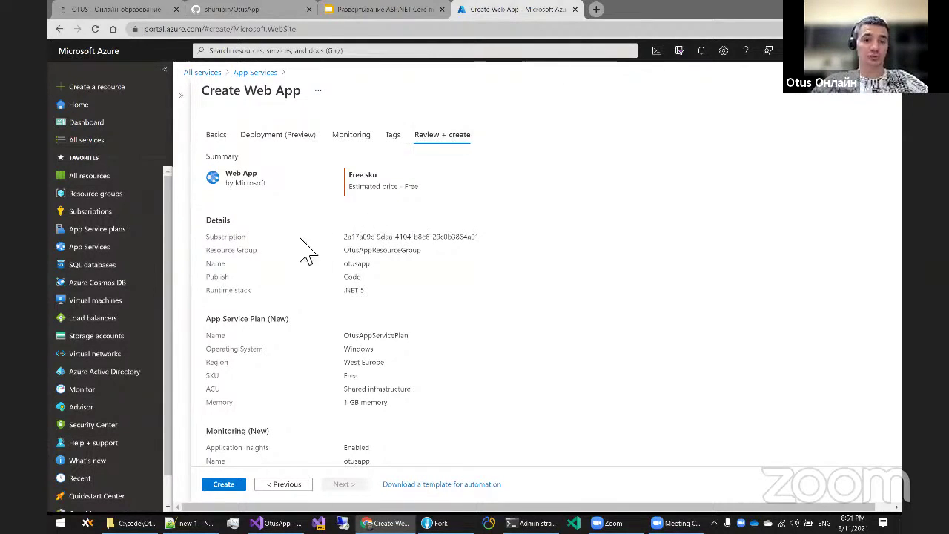
Examine the web app summary, from the details and App Service plan through the monitoring and deployment settings
{"action": "scroll", "coordinate": [478, 254], "scroll_direction": "down", "scroll_amount": 1}
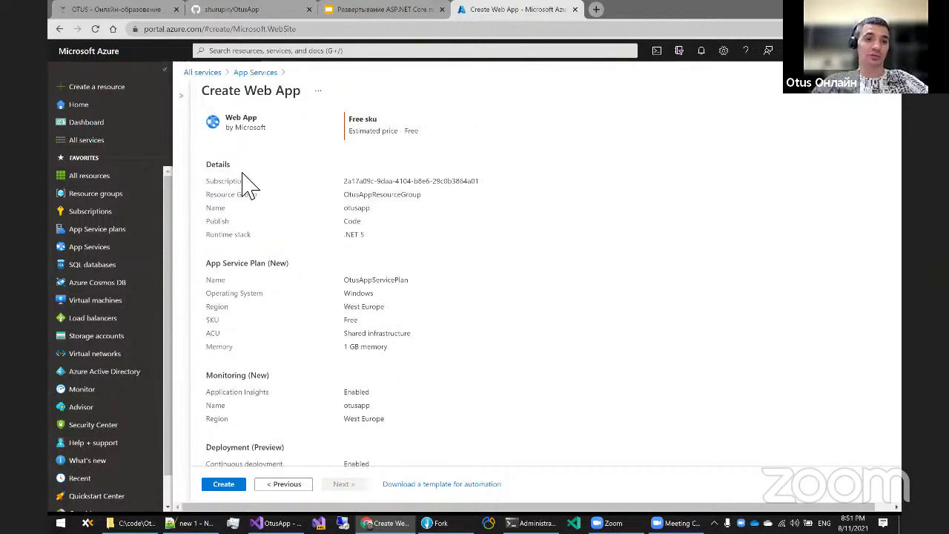
{"action": "left_click_drag", "start_coordinate": [221, 167], "coordinate": [466, 301]}
{"action": "left_click", "coordinate": [466, 287]}
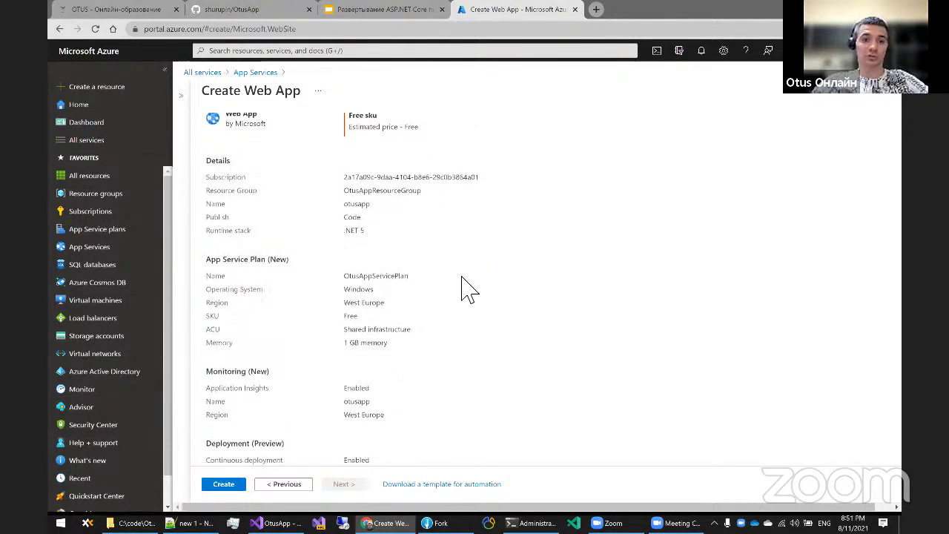
{"action": "scroll", "coordinate": [460, 285], "scroll_direction": "down", "scroll_amount": 2}
{"action": "scroll", "coordinate": [394, 248], "scroll_direction": "up", "scroll_amount": 4}
{"action": "scroll", "coordinate": [474, 222], "scroll_direction": "down", "scroll_amount": 2}
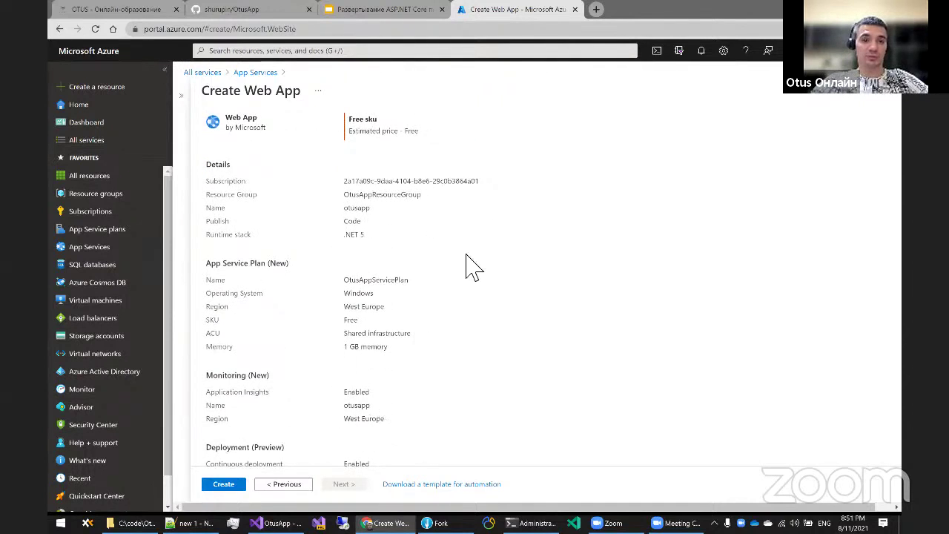
{"action": "left_click_drag", "start_coordinate": [211, 163], "coordinate": [435, 375]}
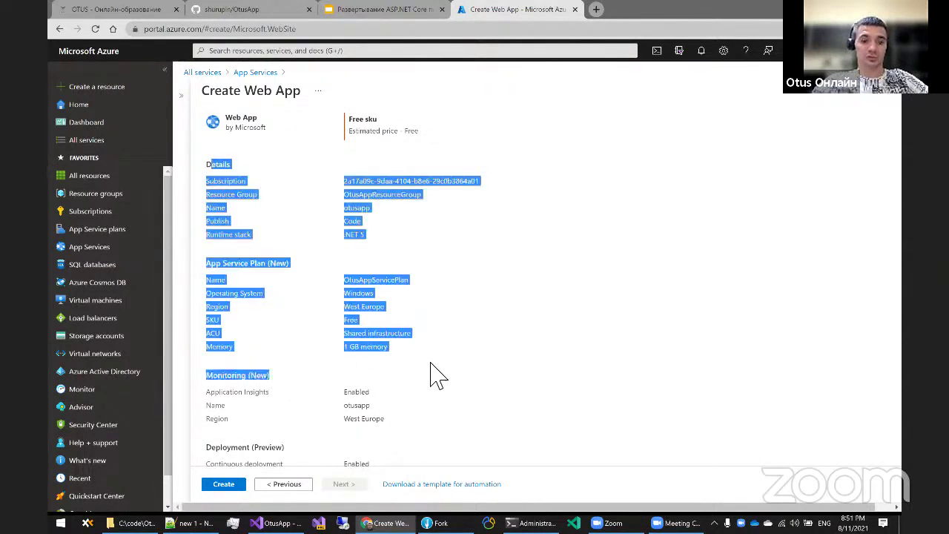
{"action": "left_click", "coordinate": [267, 297]}
{"action": "scroll", "coordinate": [267, 297], "scroll_direction": "down", "scroll_amount": 1}
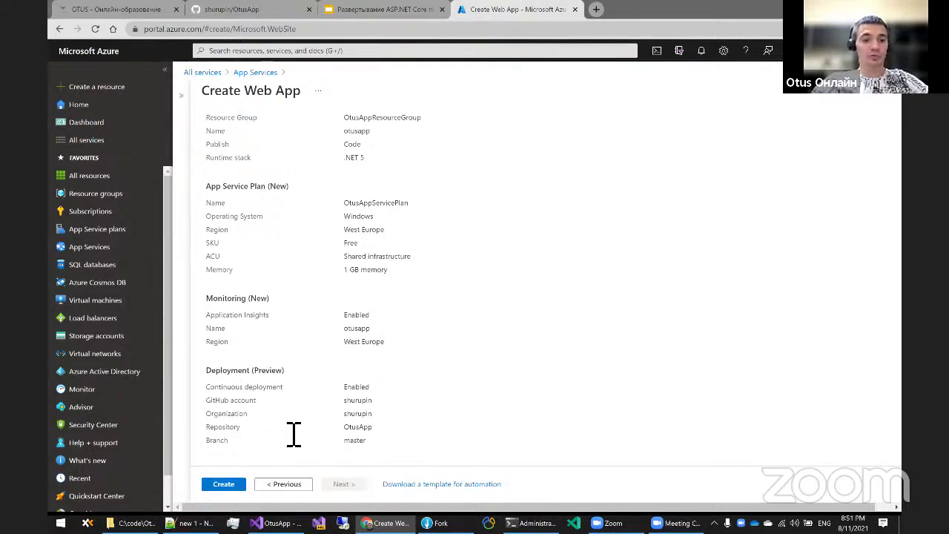
Switch to the OtusApp repository on GitHub, refresh it, and examine its branch and the commit history of master
{"action": "left_click", "coordinate": [263, 9]}
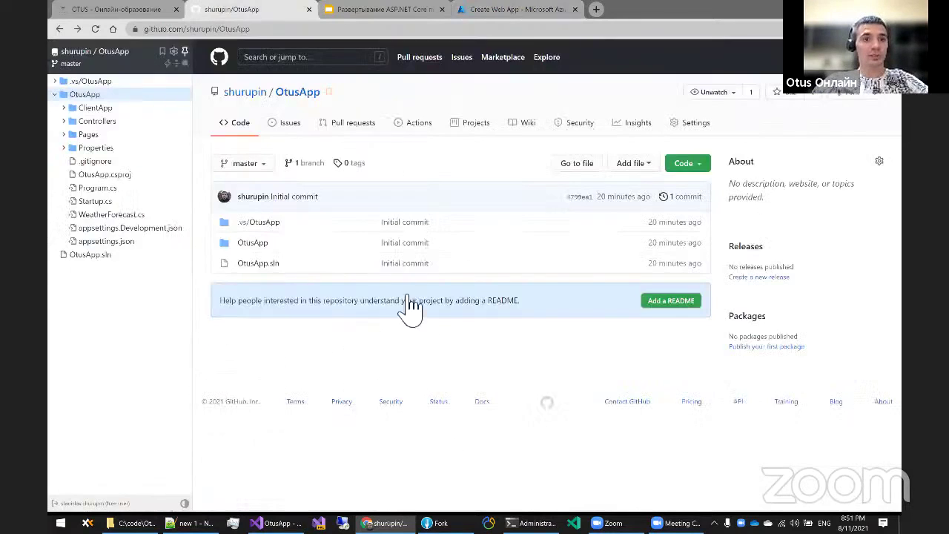
{"action": "left_click", "coordinate": [95, 29]}
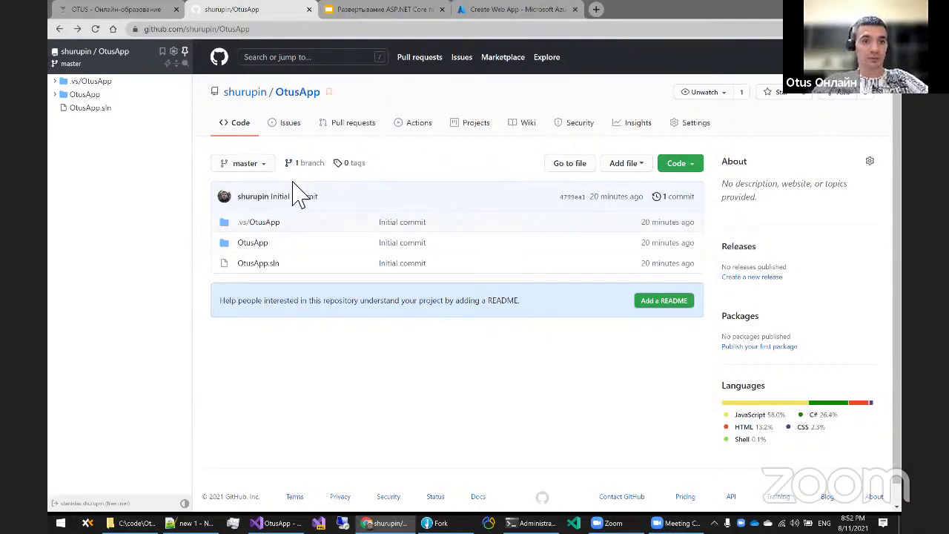
{"action": "left_click", "coordinate": [322, 175]}
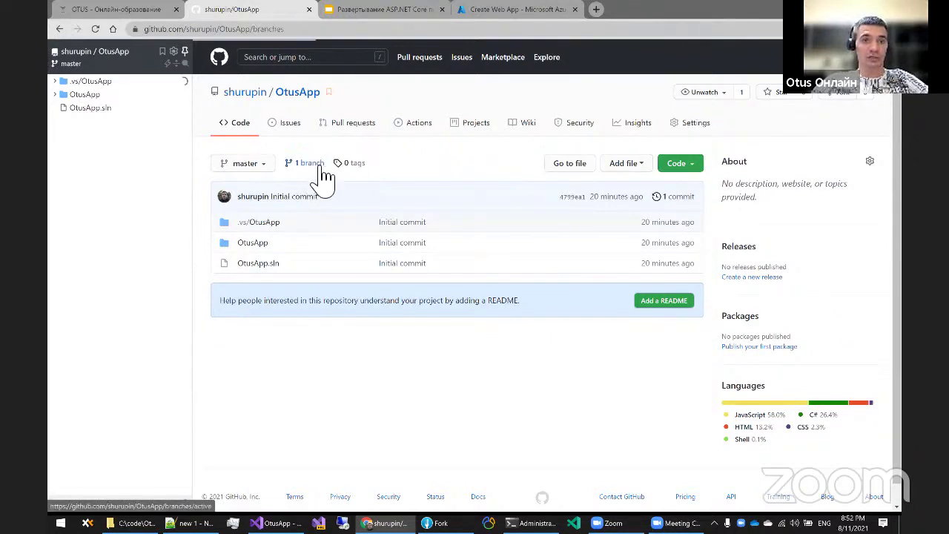
{"action": "left_click", "coordinate": [166, 216]}
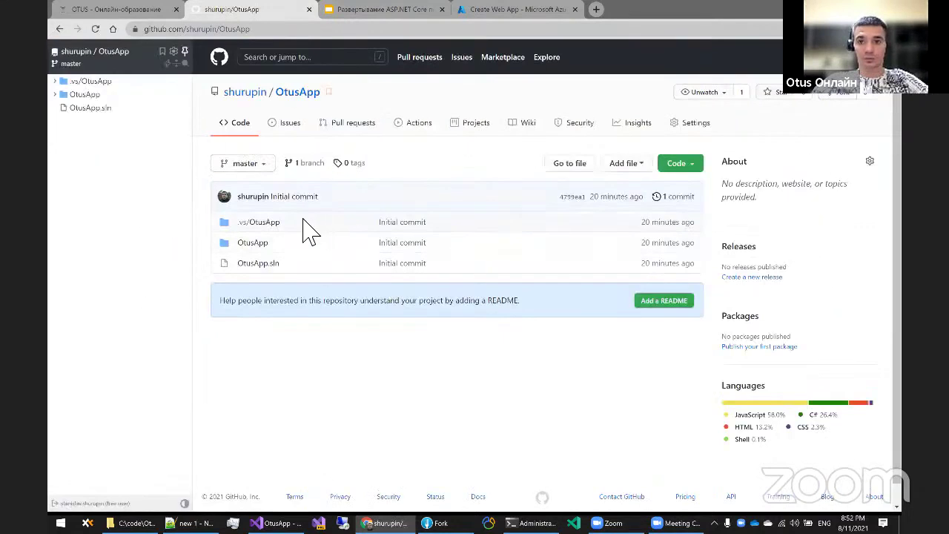
{"action": "left_click", "coordinate": [681, 198]}
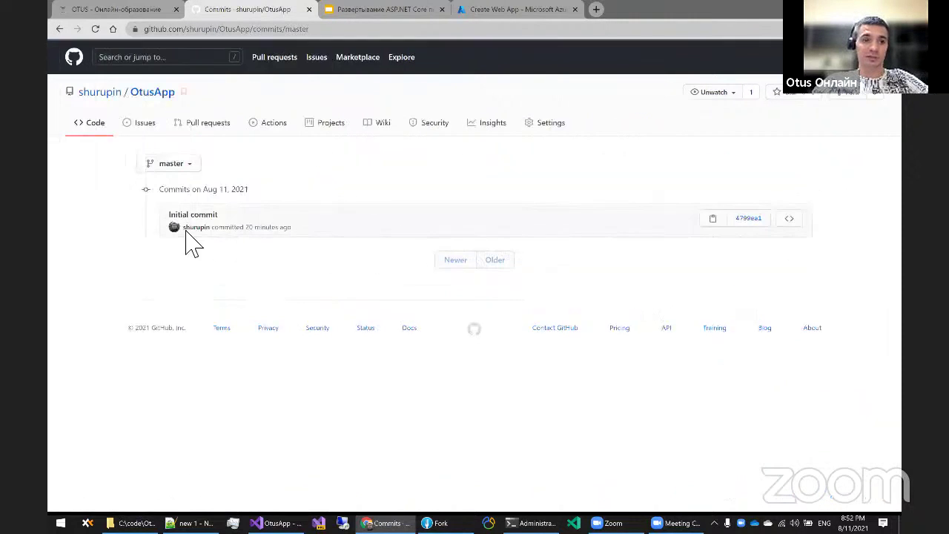
{"action": "left_click_drag", "start_coordinate": [245, 220], "coordinate": [180, 222]}
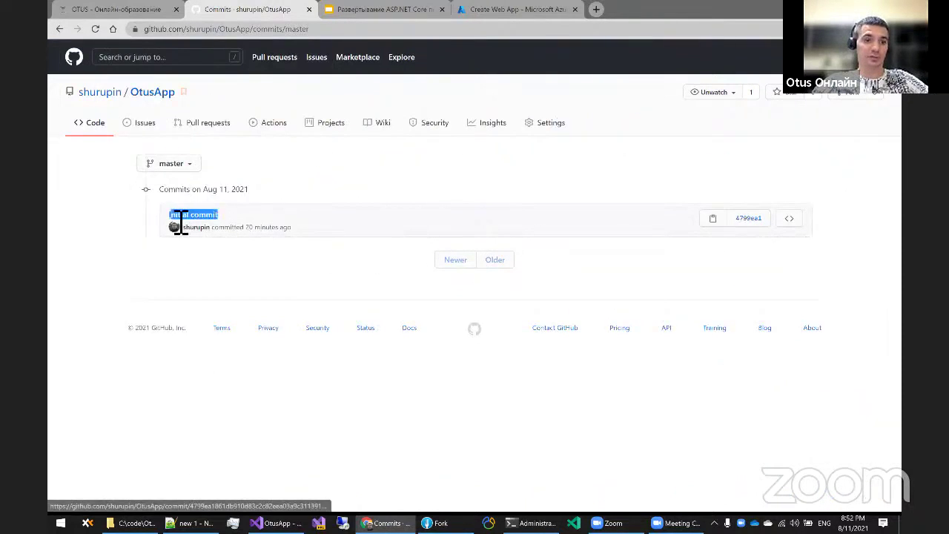
{"action": "left_click", "coordinate": [259, 261]}
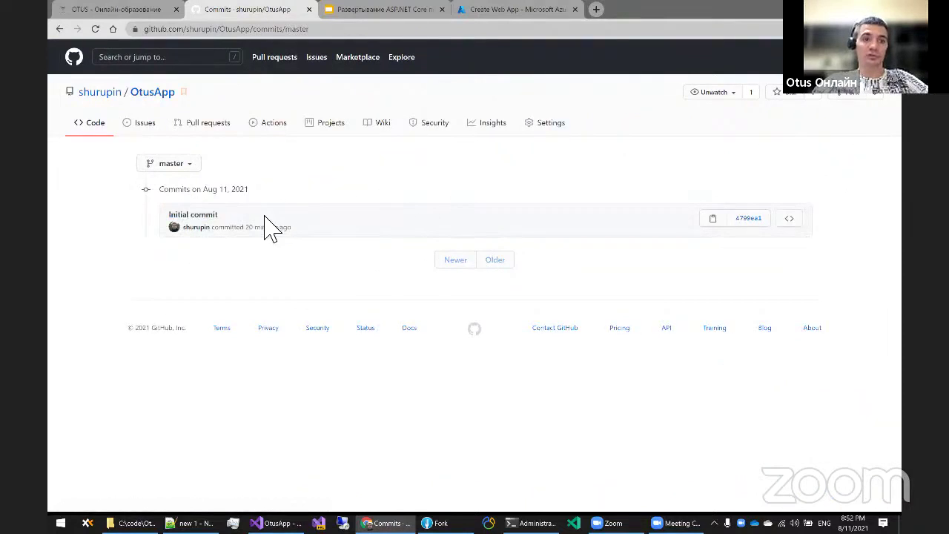
{"action": "left_click_drag", "start_coordinate": [267, 225], "coordinate": [215, 227]}
{"action": "left_click", "coordinate": [353, 195]}
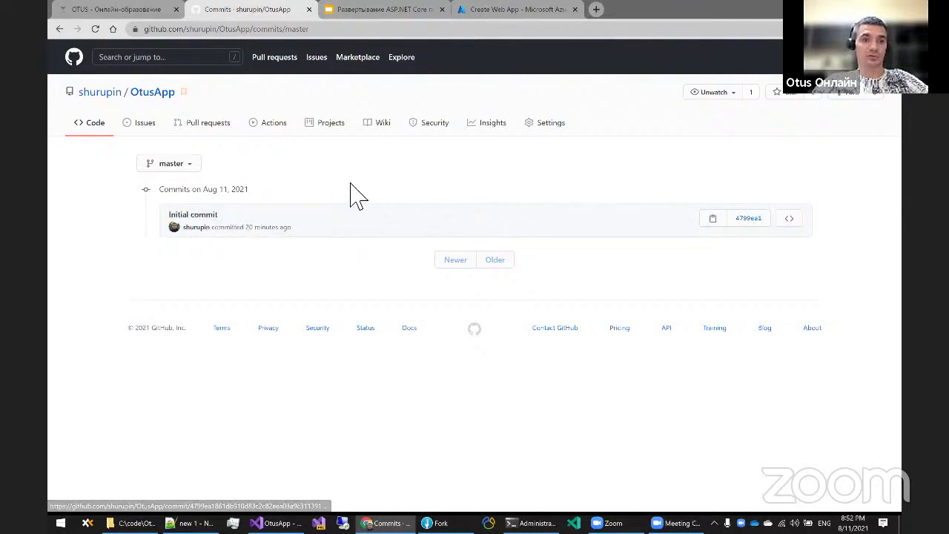
Compare the deployment settings in the Azure summary with the OtusApp repository on GitHub, and create the web app
{"action": "left_click", "coordinate": [486, 16]}
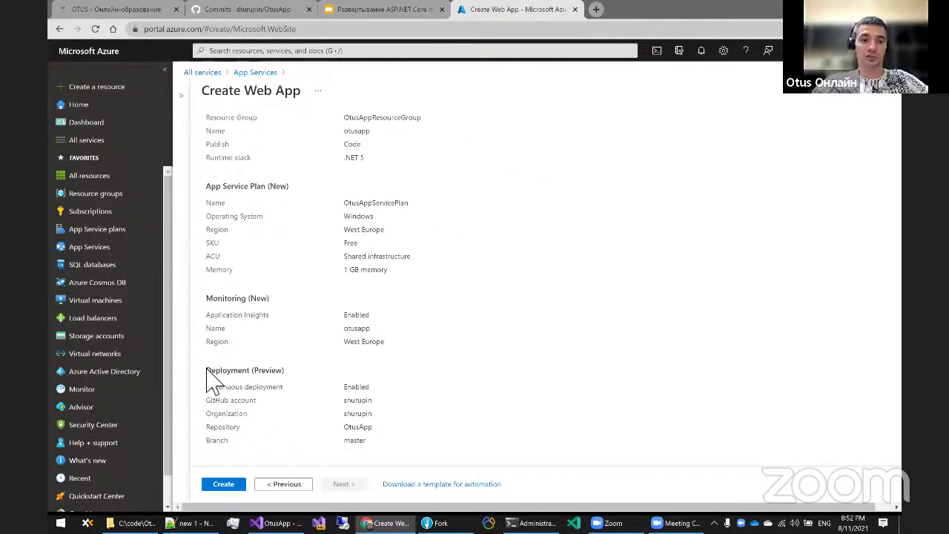
{"action": "left_click_drag", "start_coordinate": [208, 370], "coordinate": [261, 370]}
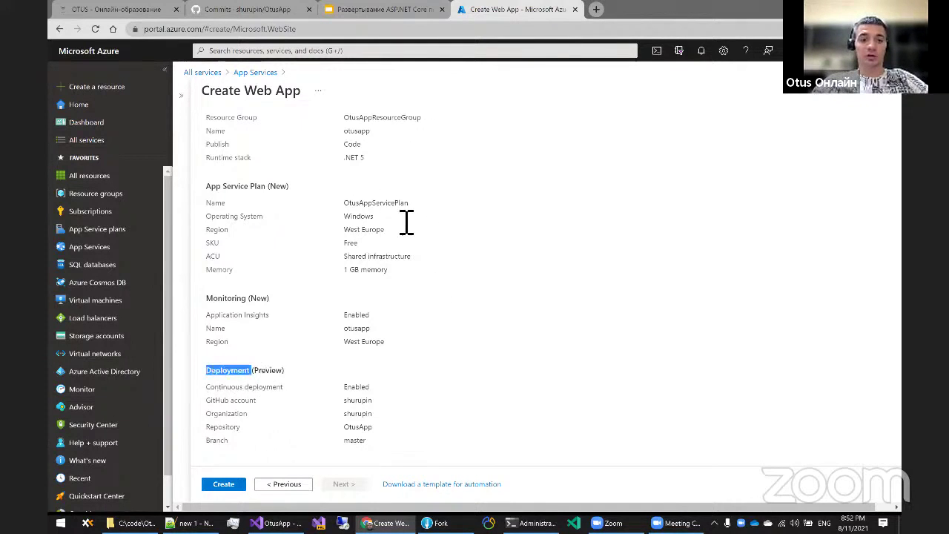
{"action": "left_click", "coordinate": [252, 10]}
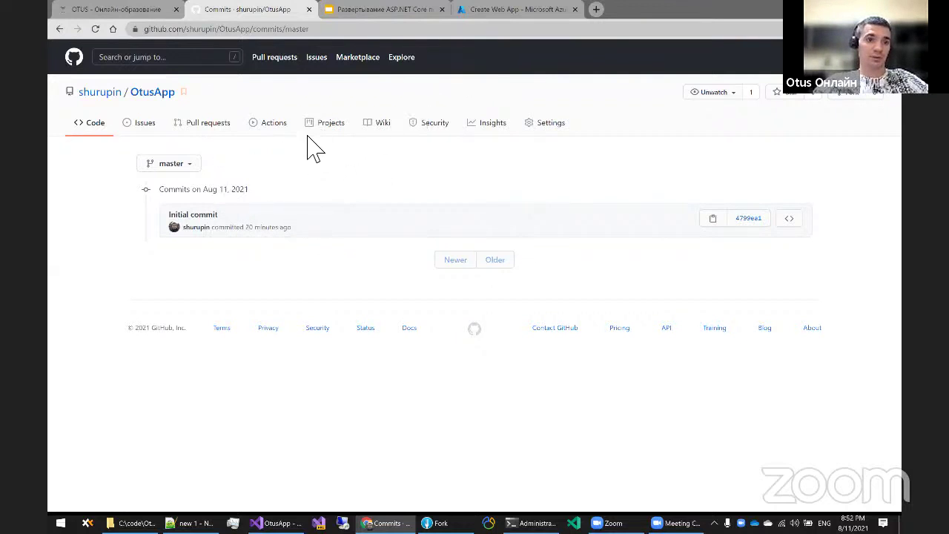
{"action": "left_click", "coordinate": [152, 93]}
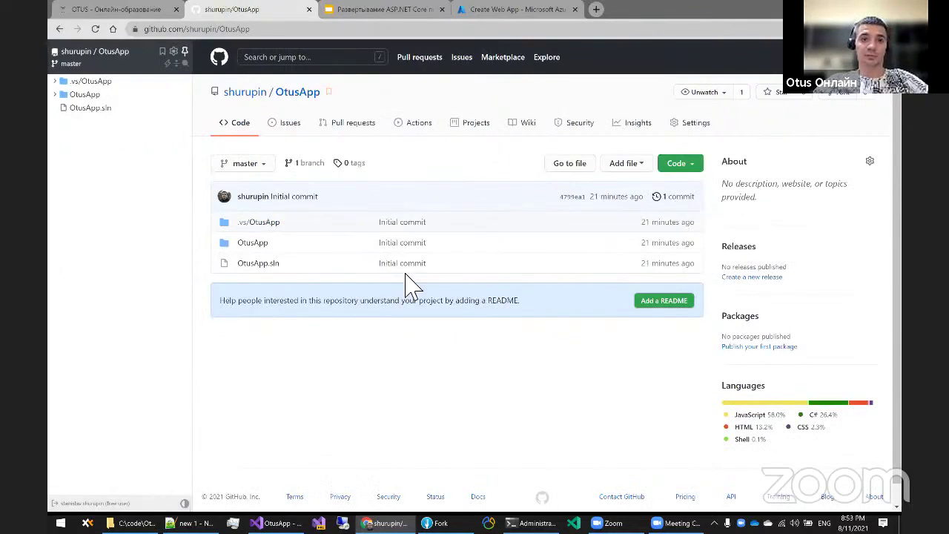
{"action": "left_click", "coordinate": [522, 10]}
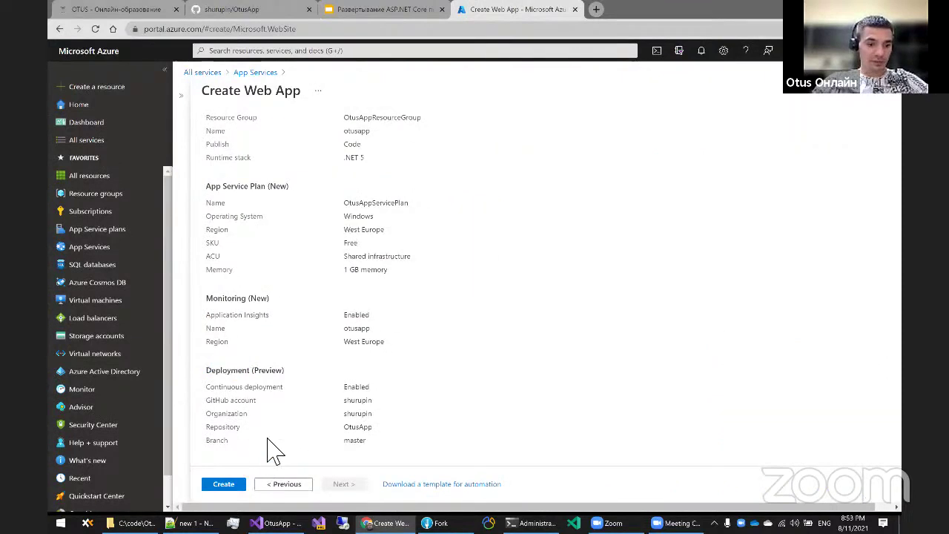
{"action": "left_click", "coordinate": [223, 483]}
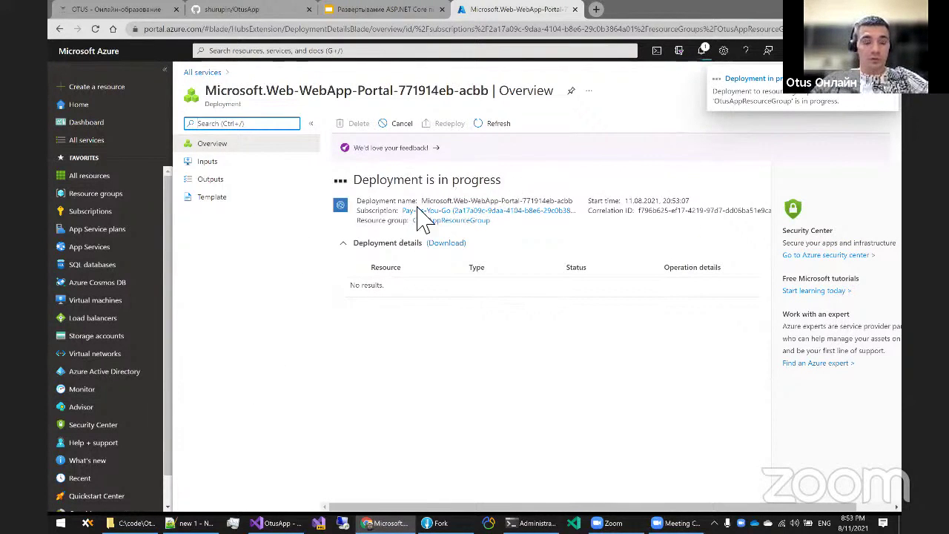
Monitor the web app's deployment, widen the Type column in the deployment details, and dismiss the deployment notification
{"action": "left_click_drag", "start_coordinate": [515, 182], "coordinate": [349, 180]}
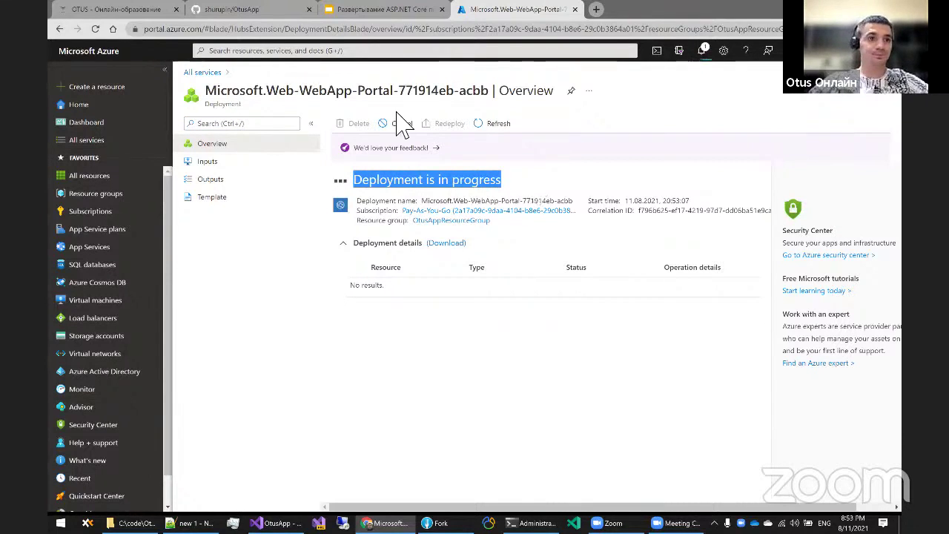
{"action": "left_click", "coordinate": [148, 9]}
{"action": "left_click", "coordinate": [516, 10]}
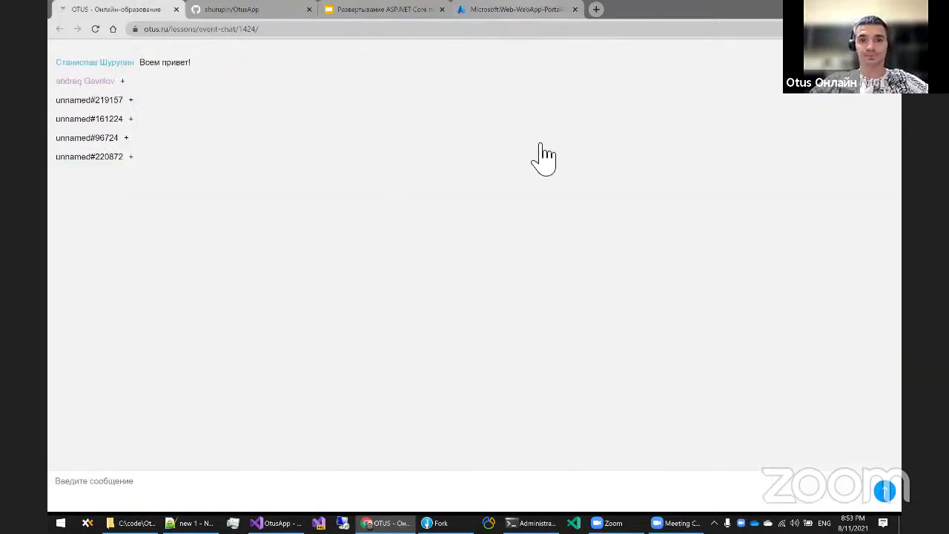
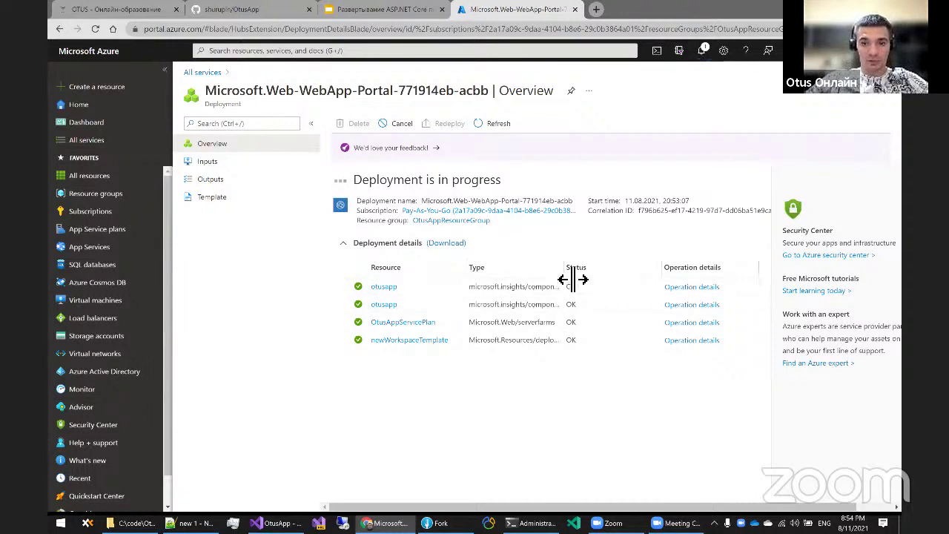
{"action": "left_click_drag", "start_coordinate": [562, 269], "coordinate": [613, 268]}
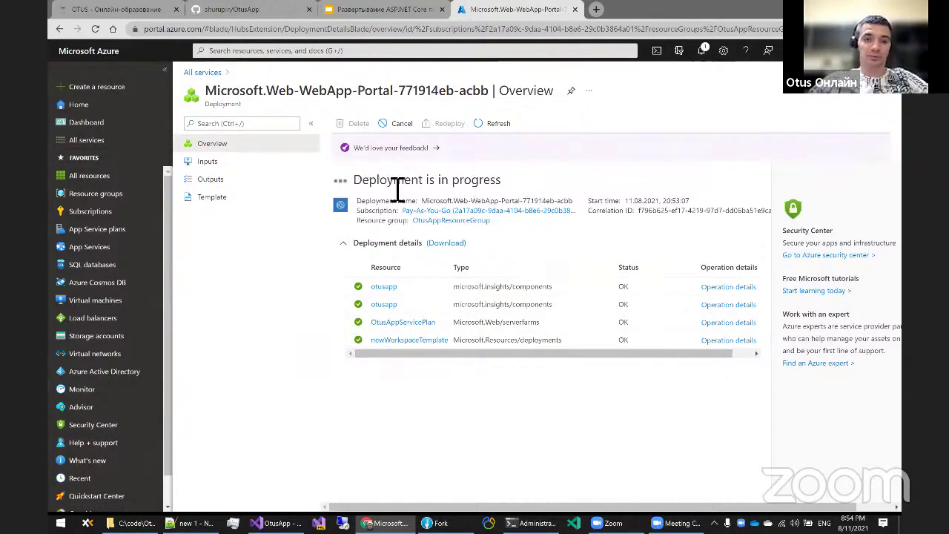
{"action": "left_click_drag", "start_coordinate": [353, 180], "coordinate": [508, 185]}
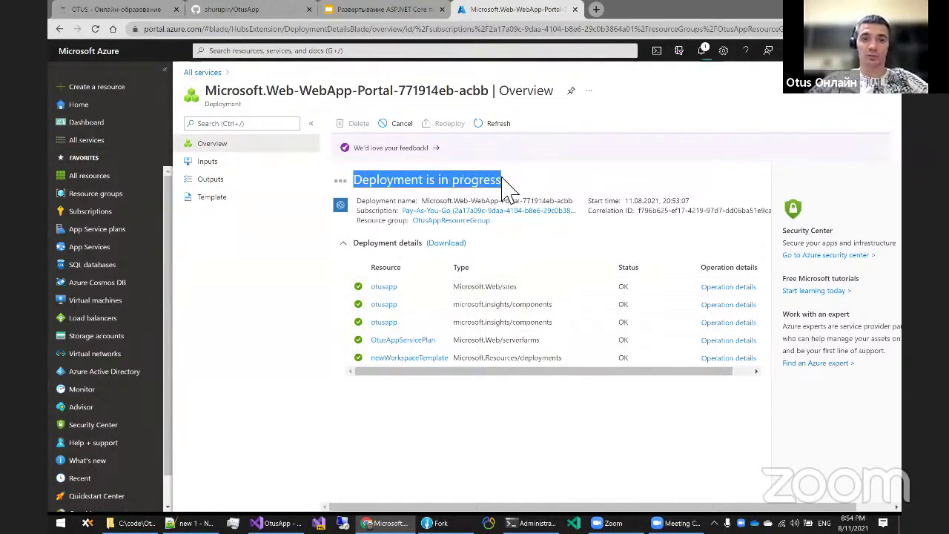
{"action": "left_click", "coordinate": [526, 442]}
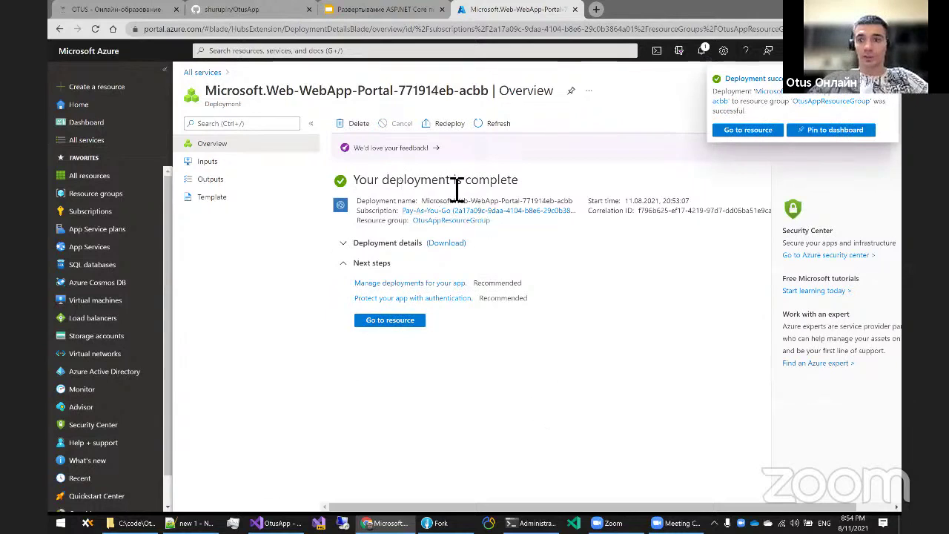
{"action": "left_click", "coordinate": [890, 87]}
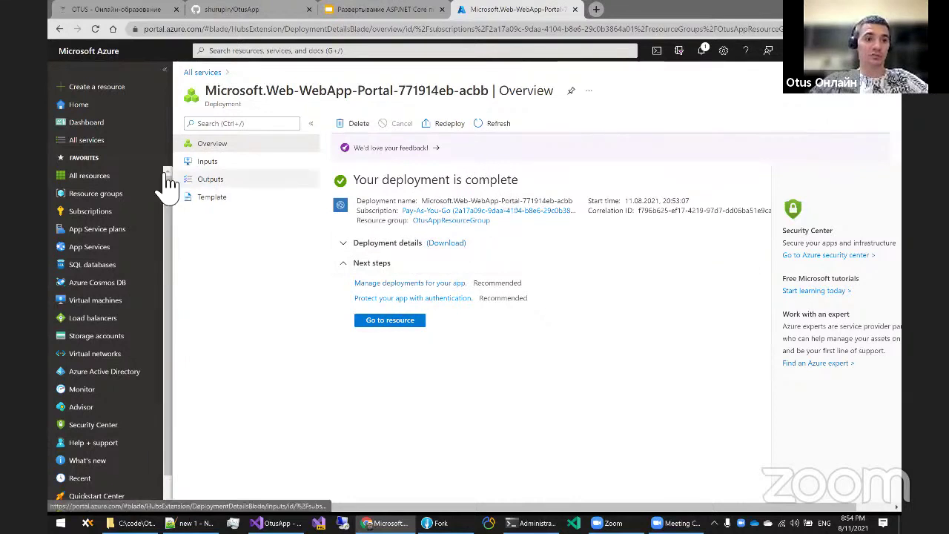
Open OtusAppResourceGroup, collapse its side navigation, and examine the name and type of the otusapp App Service
{"action": "left_click", "coordinate": [124, 204]}
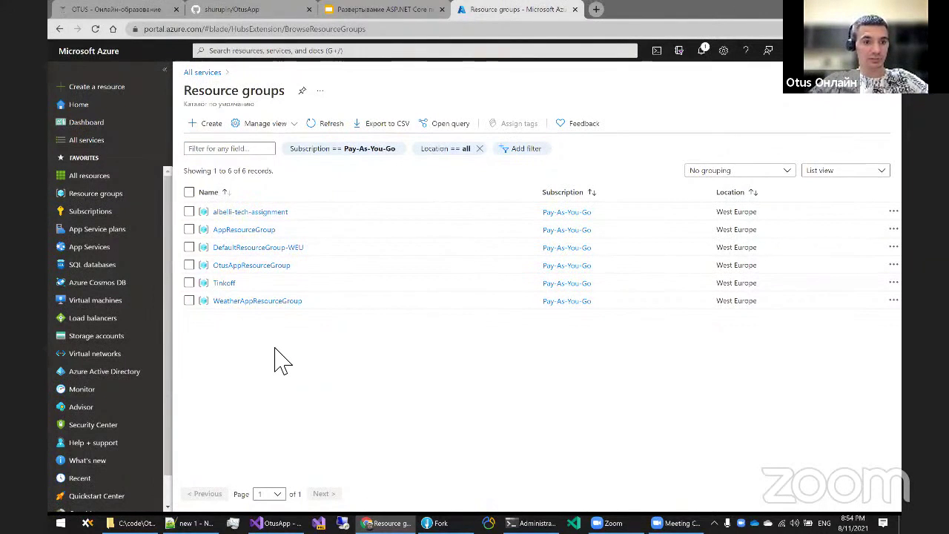
{"action": "left_click", "coordinate": [252, 267]}
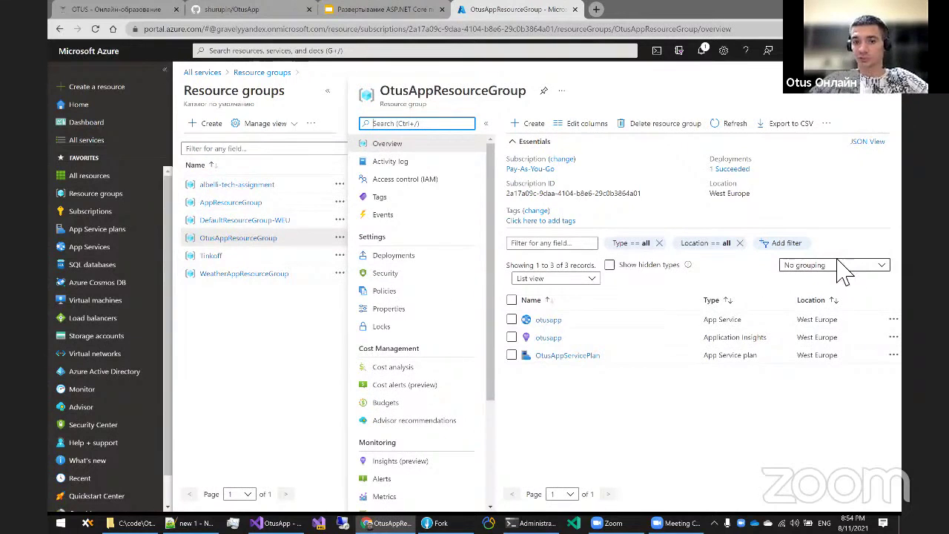
{"action": "left_click", "coordinate": [485, 123]}
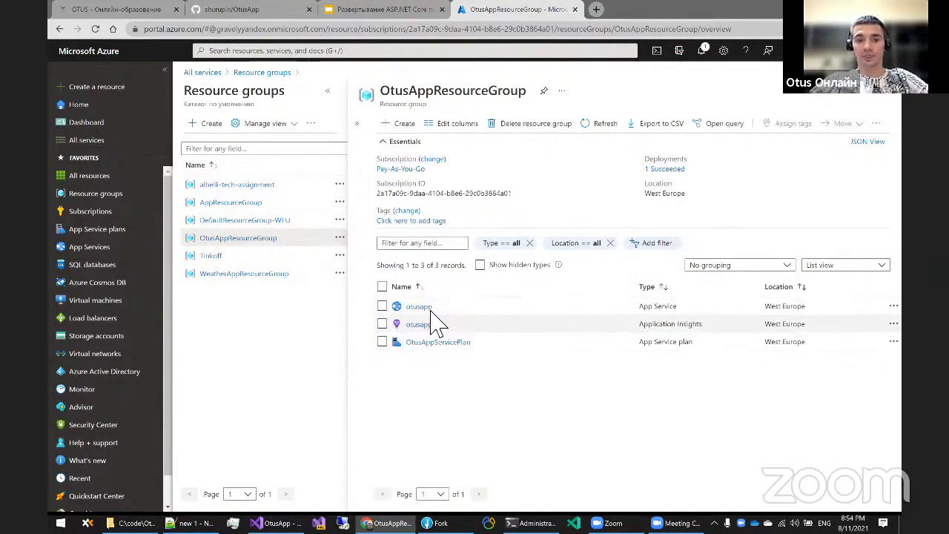
{"action": "left_click_drag", "start_coordinate": [642, 315], "coordinate": [685, 315]}
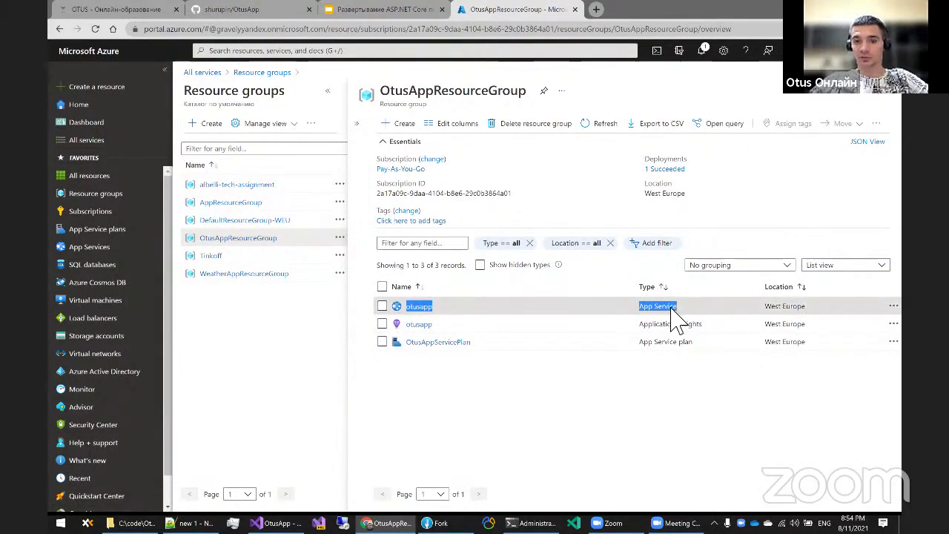
Examine the resource types of the otusapp Application Insights and OtusAppServicePlan entries in the resource group
{"action": "left_click", "coordinate": [659, 338]}
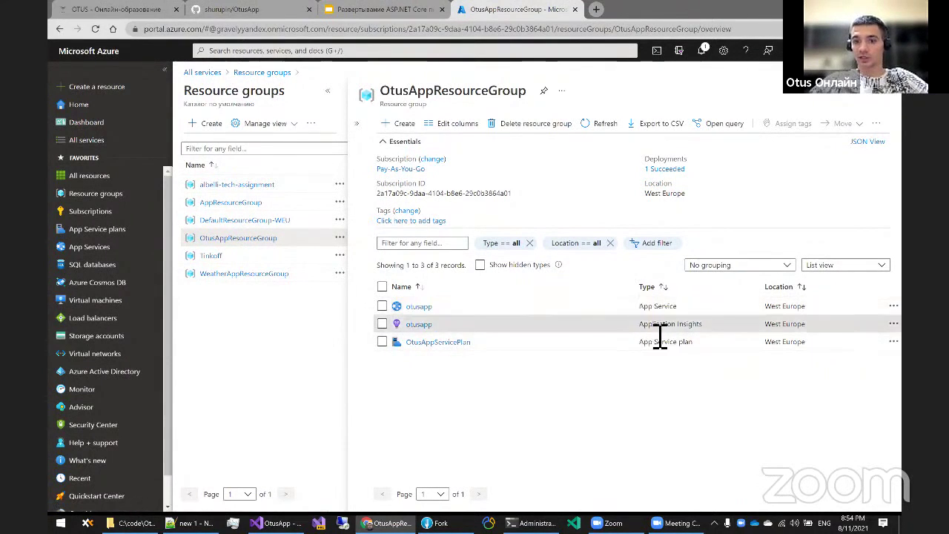
{"action": "left_click_drag", "start_coordinate": [640, 324], "coordinate": [708, 332]}
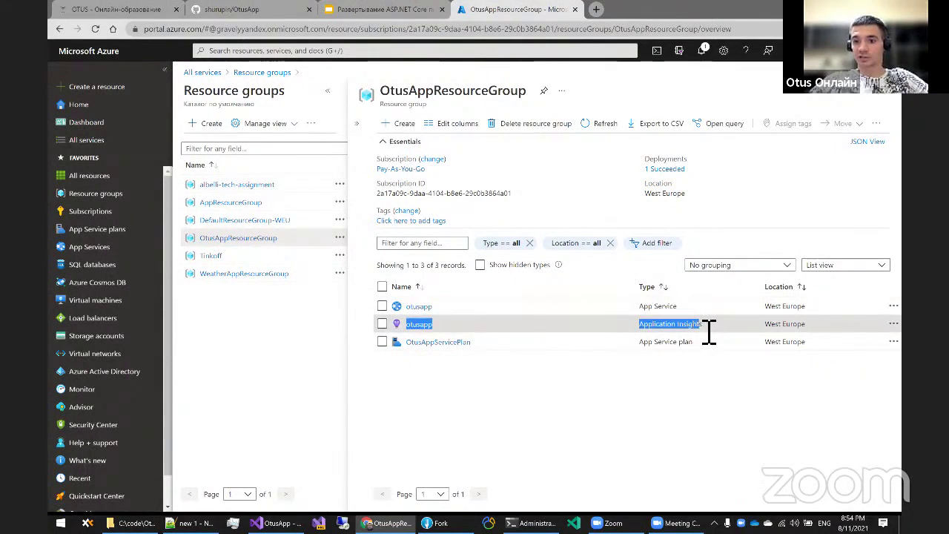
{"action": "left_click", "coordinate": [659, 355]}
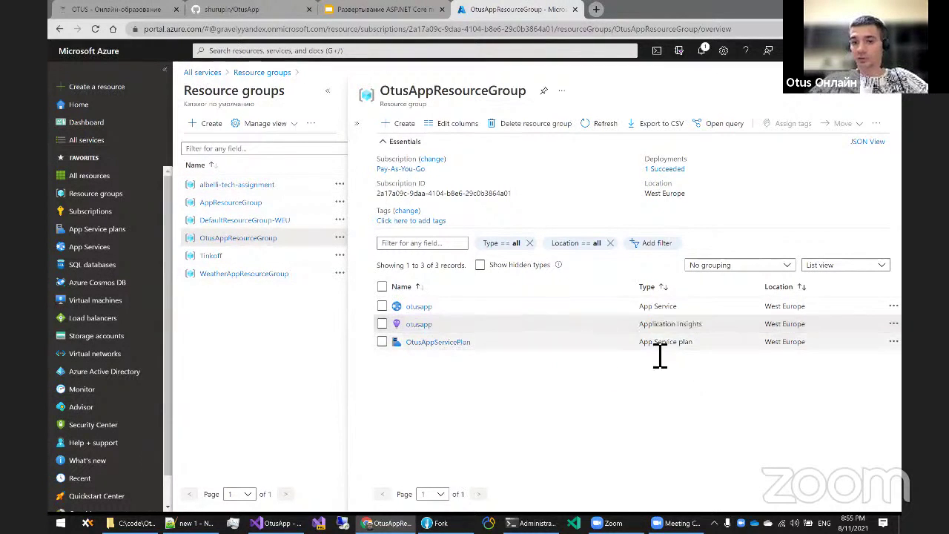
{"action": "left_click_drag", "start_coordinate": [636, 344], "coordinate": [668, 352]}
{"action": "left_click", "coordinate": [678, 360]}
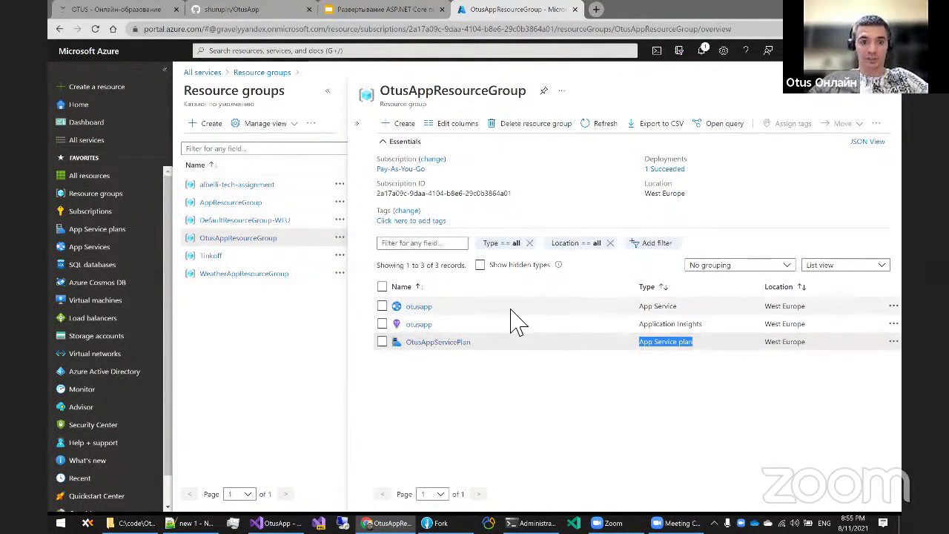
Open the otusapp App Service and look through its side navigation and the URL in its overview
{"action": "left_click", "coordinate": [424, 307]}
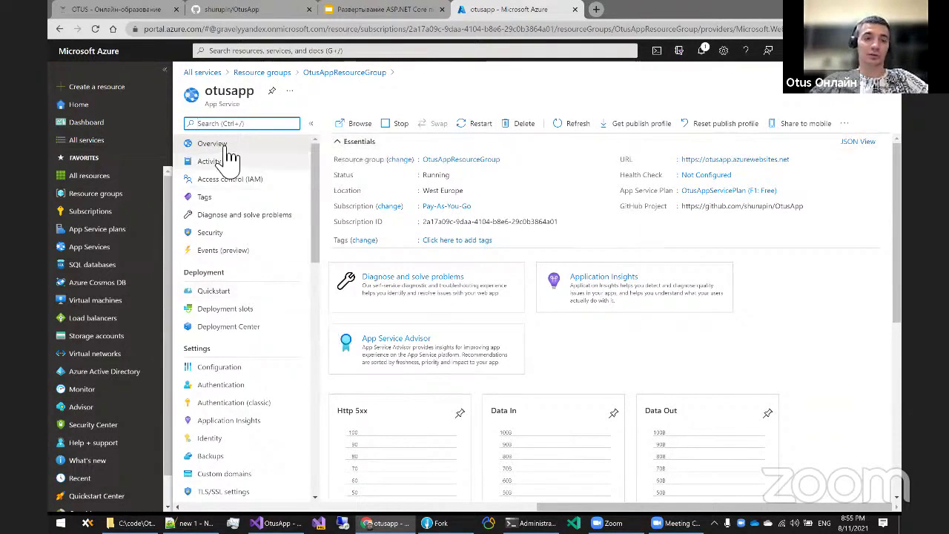
{"action": "scroll", "coordinate": [235, 363], "scroll_direction": "down", "scroll_amount": 10}
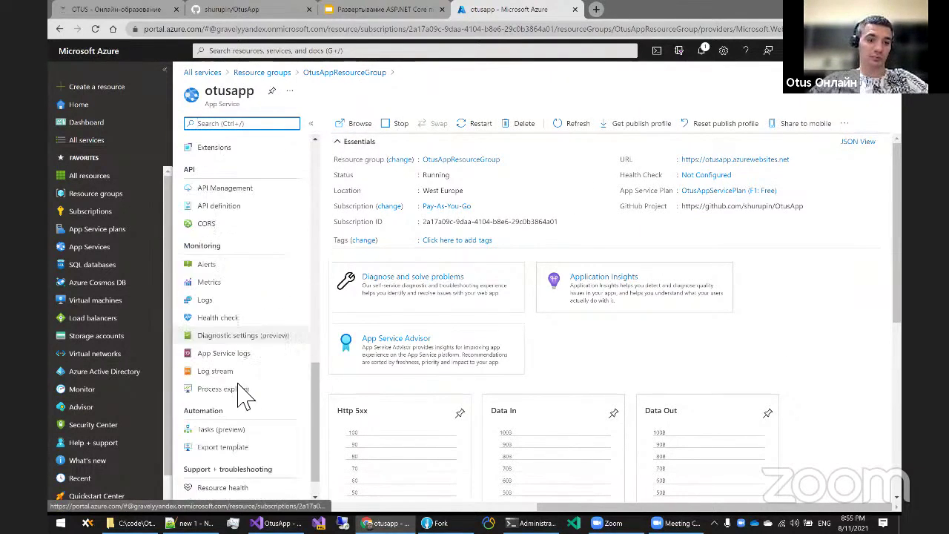
{"action": "scroll", "coordinate": [229, 348], "scroll_direction": "up", "scroll_amount": 10}
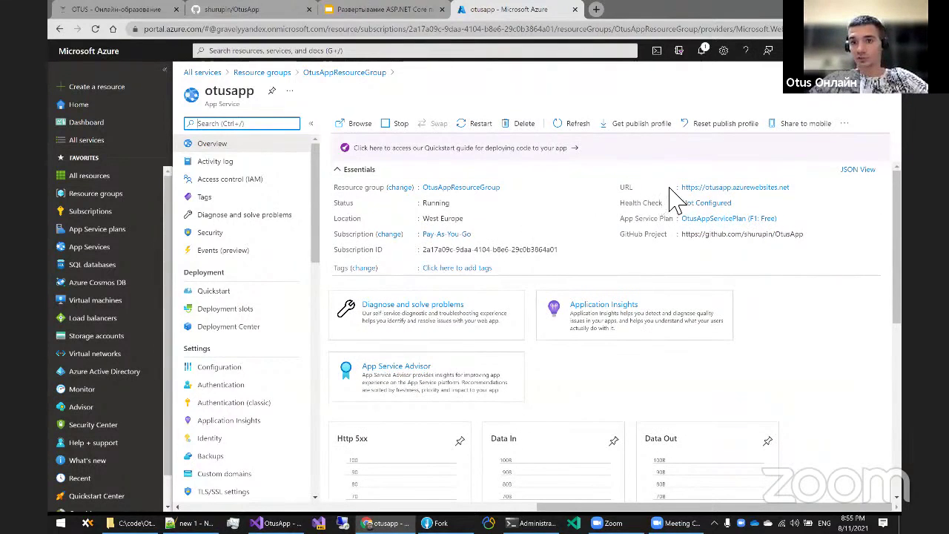
{"action": "left_click", "coordinate": [800, 199]}
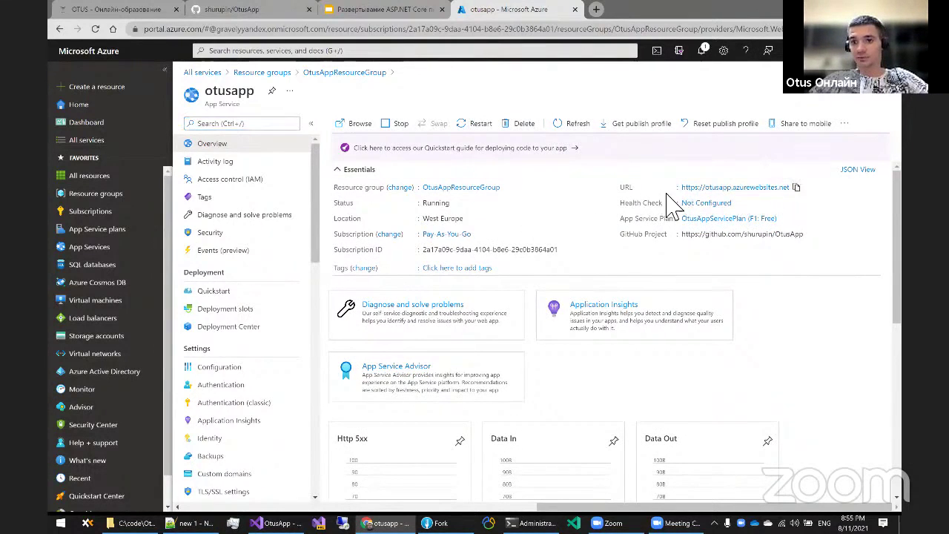
{"action": "left_click", "coordinate": [734, 188]}
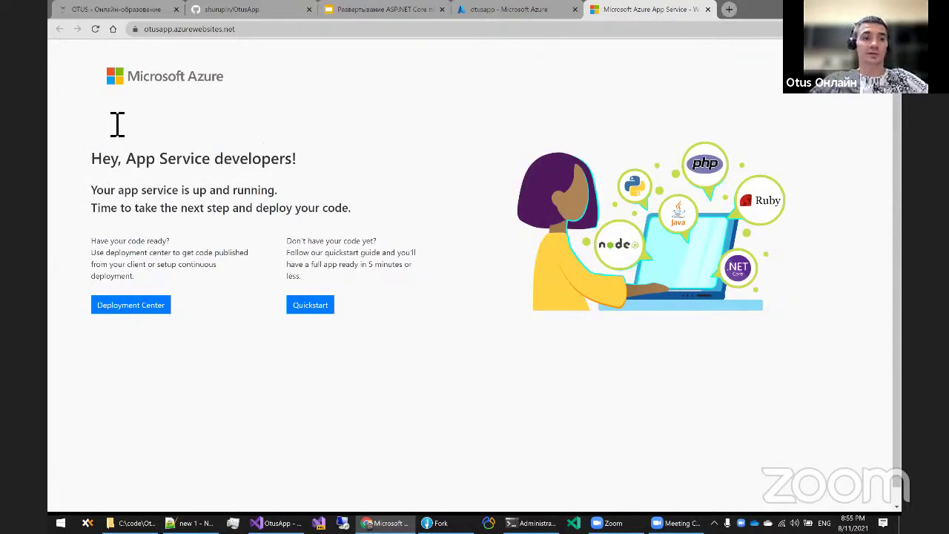
{"action": "left_click_drag", "start_coordinate": [118, 124], "coordinate": [403, 304]}
{"action": "left_click", "coordinate": [454, 341]}
{"action": "left_click_drag", "start_coordinate": [466, 373], "coordinate": [281, 142]}
{"action": "left_click", "coordinate": [349, 152]}
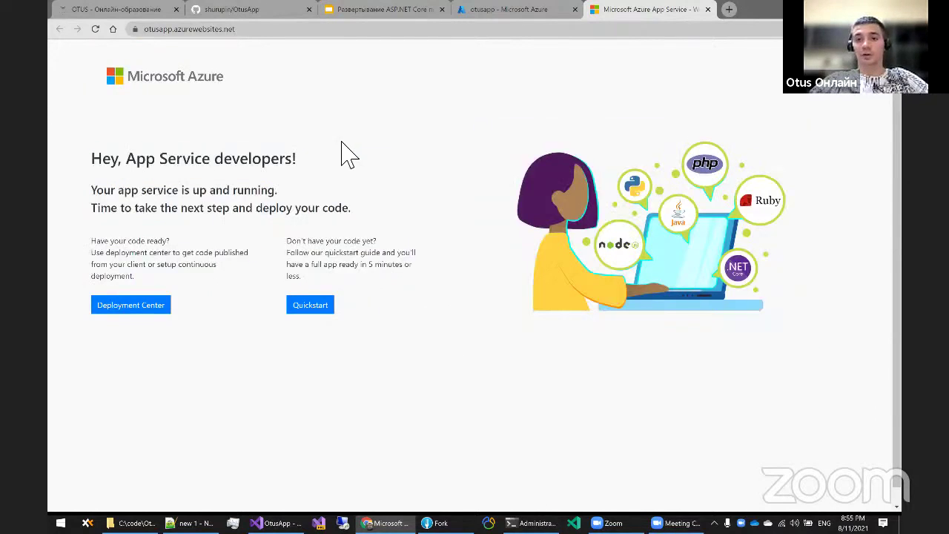
Switch to the OtusApp repository on GitHub, reload it, and open master's commit history in a separate tab
{"action": "left_click", "coordinate": [282, 10]}
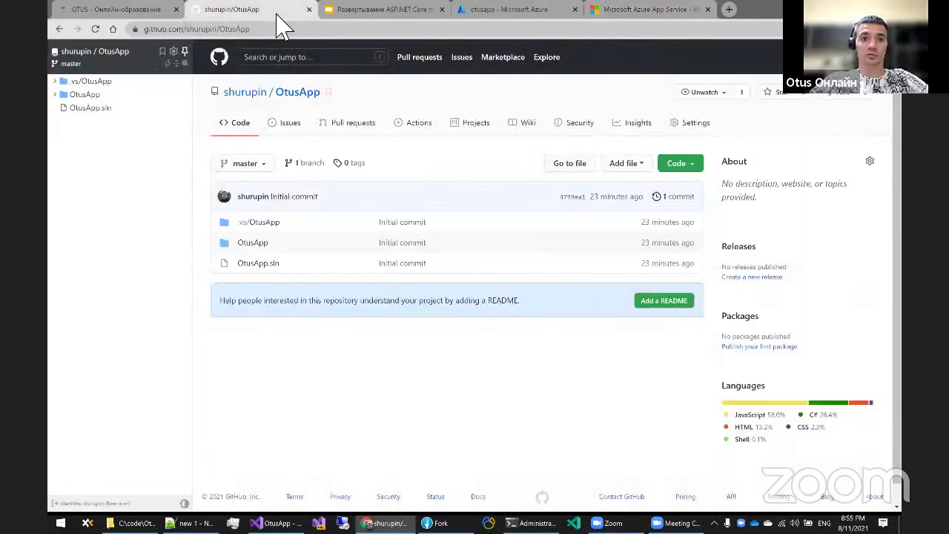
{"action": "left_click", "coordinate": [312, 102]}
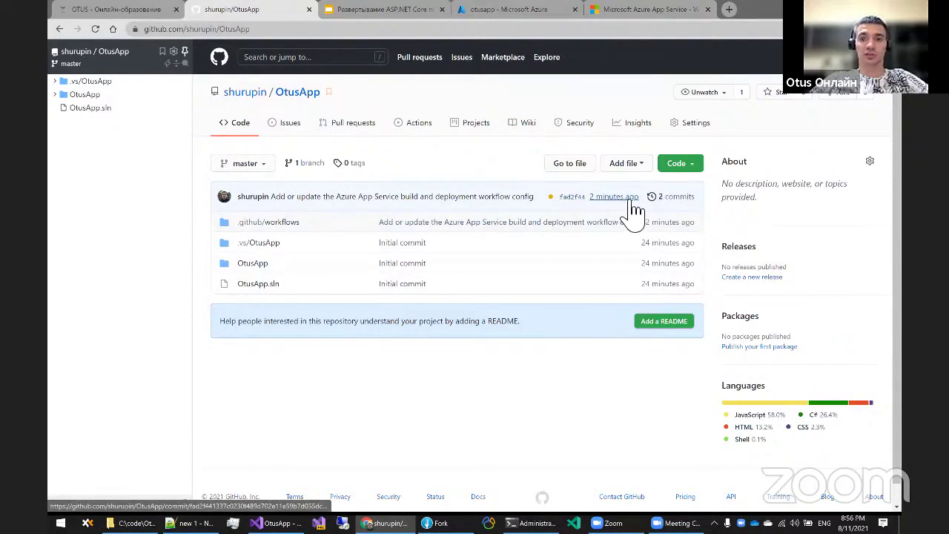
{"action": "middle_click", "coordinate": [676, 199]}
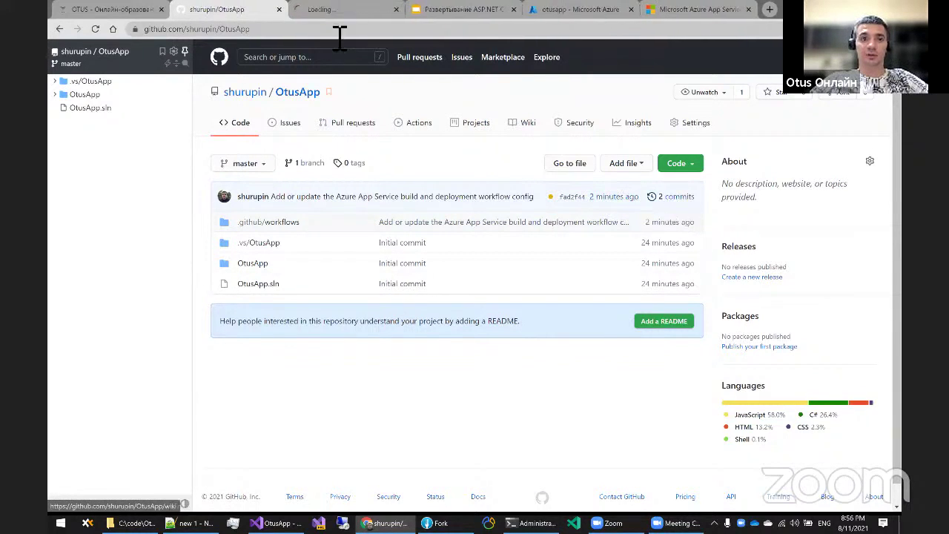
{"action": "left_click", "coordinate": [344, 10]}
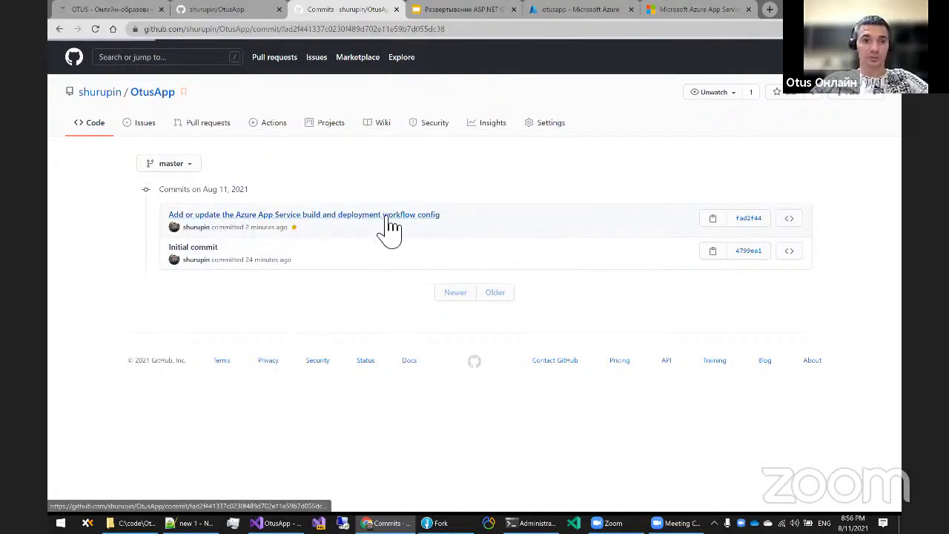
Examine master_otusapp.yml in the commit that adds the Azure App Service workflow config, and close that commit's tab
{"action": "left_click", "coordinate": [342, 216]}
{"action": "scroll", "coordinate": [531, 277], "scroll_direction": "down", "scroll_amount": 4}
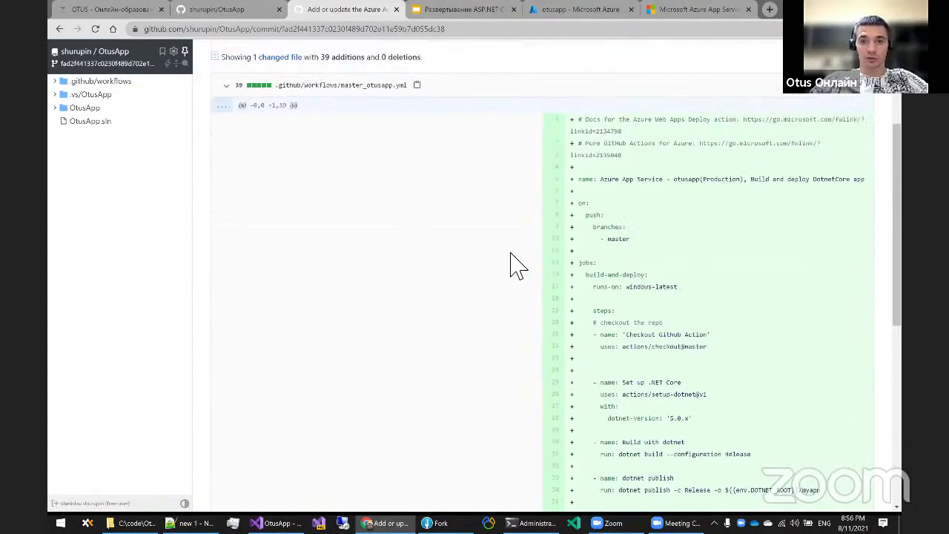
{"action": "scroll", "coordinate": [514, 265], "scroll_direction": "up", "scroll_amount": 3}
{"action": "scroll", "coordinate": [431, 188], "scroll_direction": "up", "scroll_amount": 2}
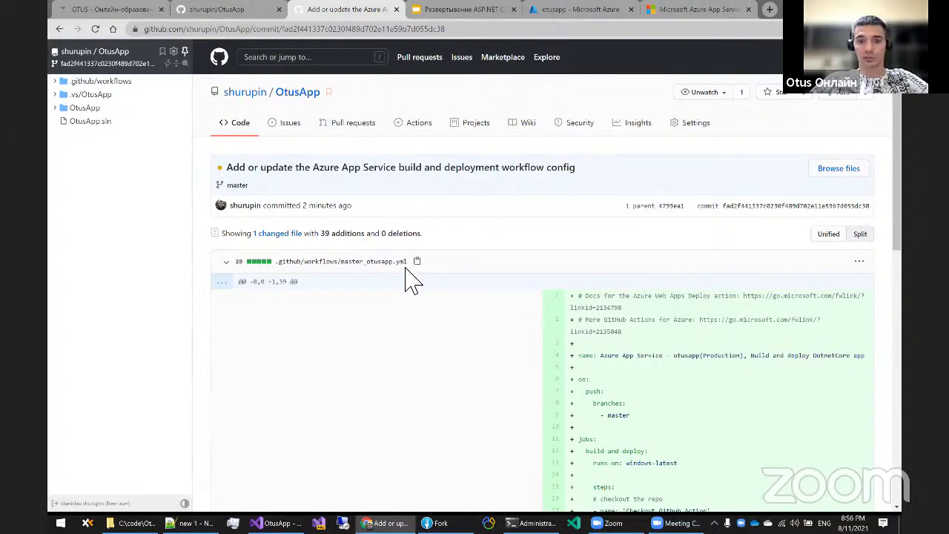
{"action": "scroll", "coordinate": [608, 302], "scroll_direction": "down", "scroll_amount": 2}
{"action": "left_click_drag", "start_coordinate": [571, 128], "coordinate": [679, 298]}
{"action": "scroll", "coordinate": [445, 148], "scroll_direction": "up", "scroll_amount": 10}
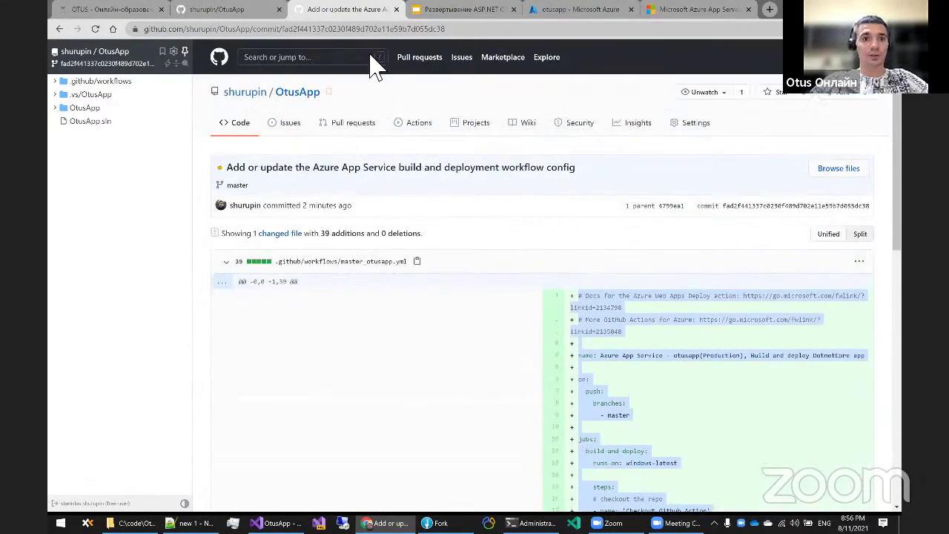
{"action": "middle_click", "coordinate": [356, 15]}
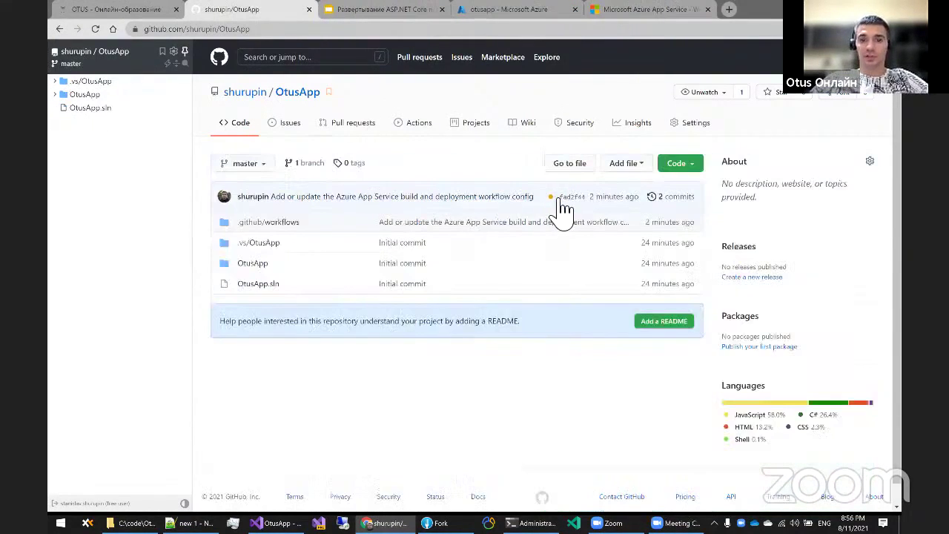
Open the details of the latest commit's Azure App Service check and inspect the Set up job log of build-and-deploy
{"action": "mouse_move", "coordinate": [552, 198]}
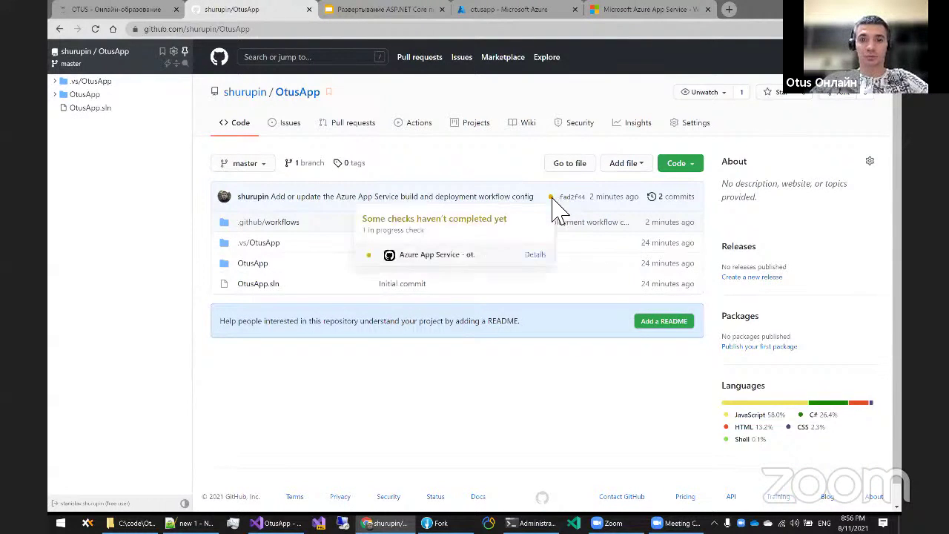
{"action": "left_click", "coordinate": [535, 254]}
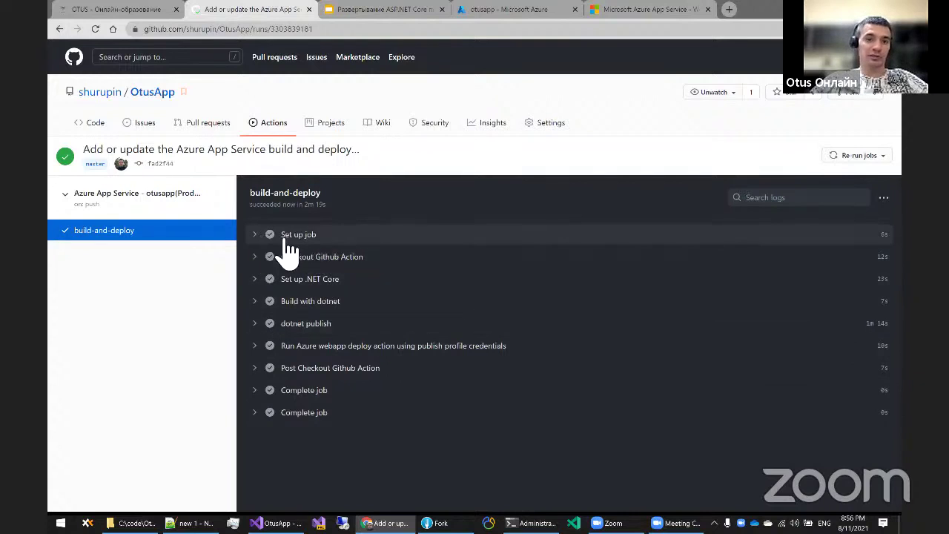
{"action": "left_click", "coordinate": [259, 237]}
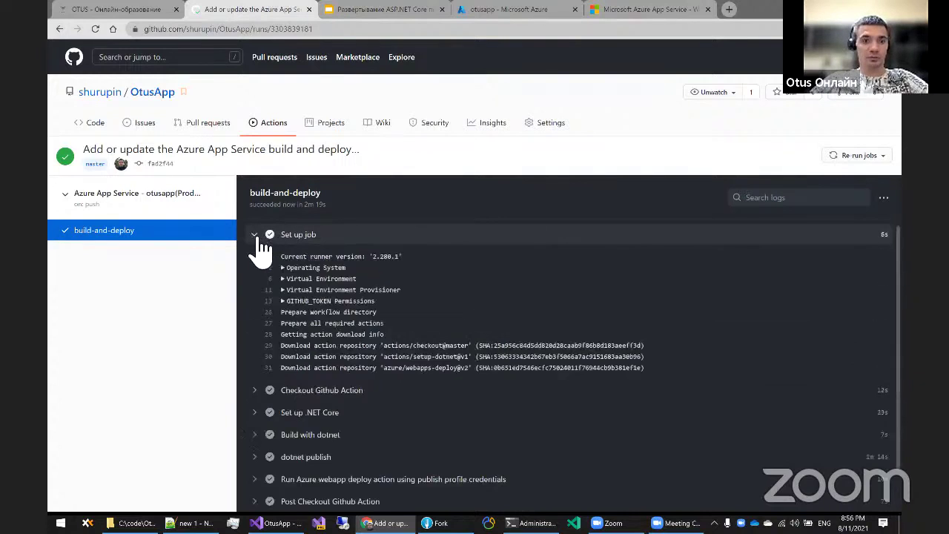
{"action": "left_click", "coordinate": [259, 239]}
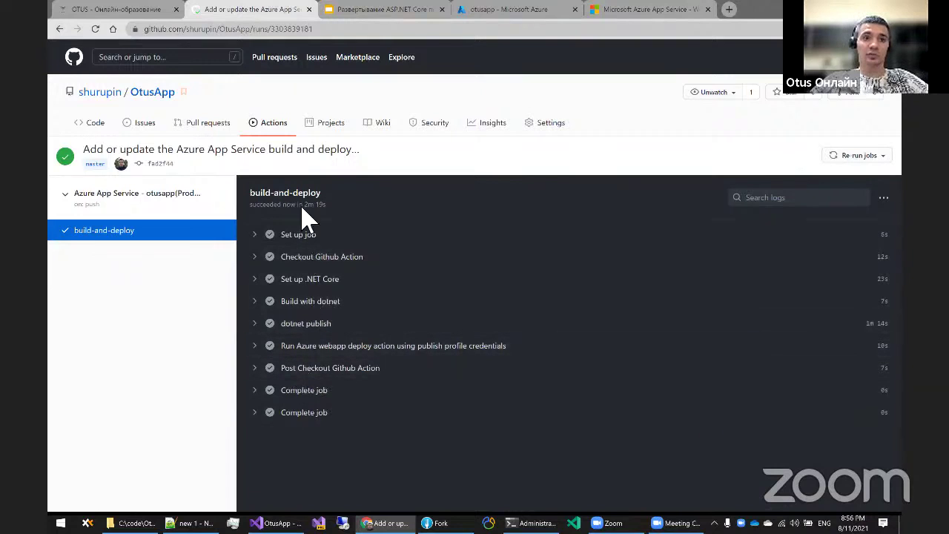
Return to the OtusApp repository, reopen the workflow config commit, and review the build, publish and deploy steps in master_otusapp.yml
{"action": "left_click", "coordinate": [157, 93]}
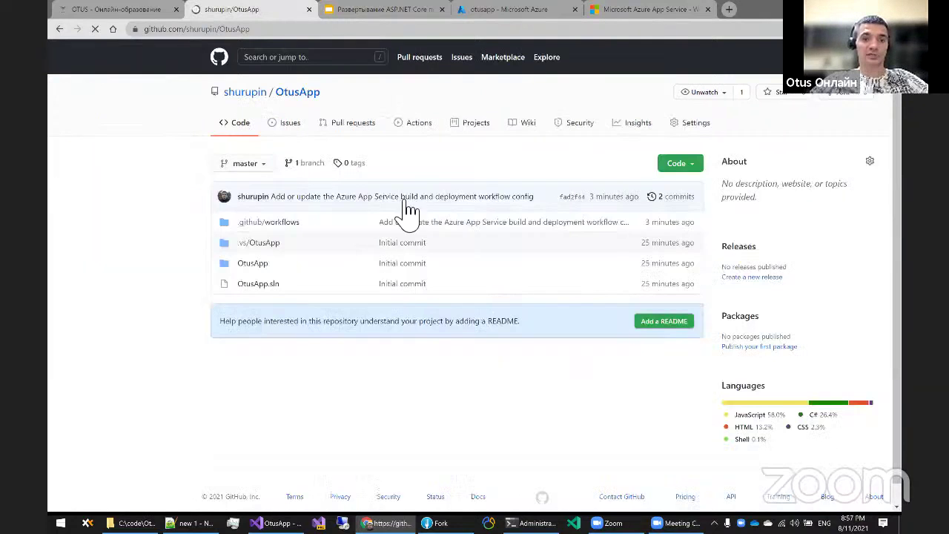
{"action": "left_click", "coordinate": [424, 197]}
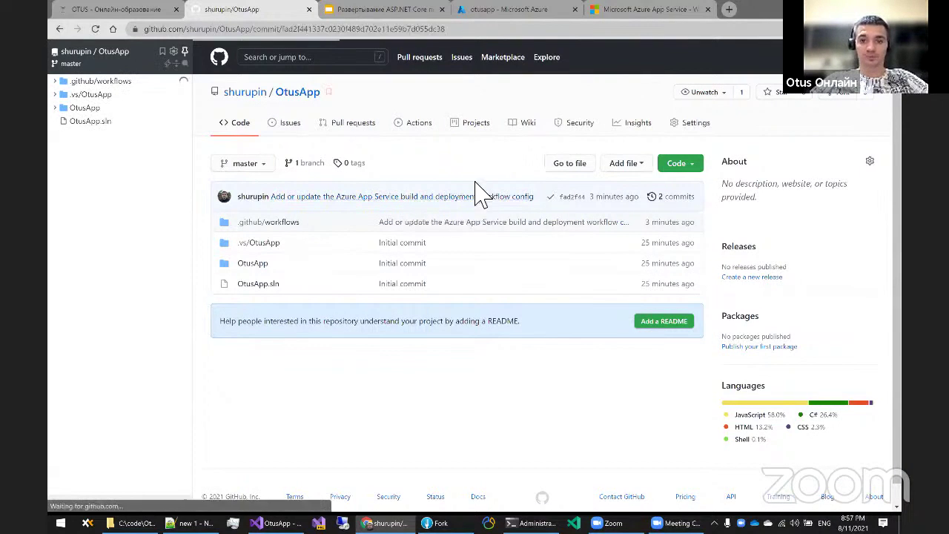
{"action": "scroll", "coordinate": [626, 341], "scroll_direction": "down", "scroll_amount": 4}
{"action": "scroll", "coordinate": [608, 276], "scroll_direction": "up", "scroll_amount": 2}
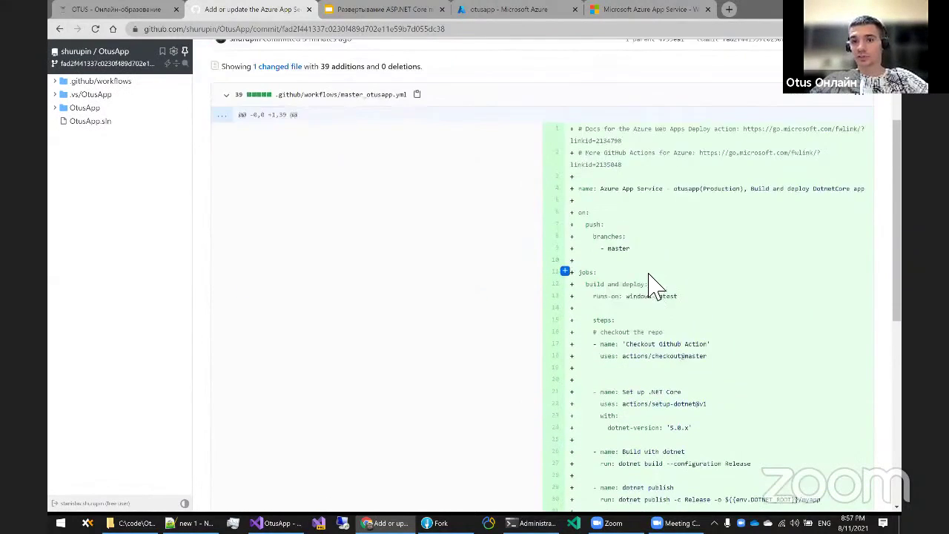
{"action": "scroll", "coordinate": [579, 226], "scroll_direction": "down", "scroll_amount": 1}
{"action": "scroll", "coordinate": [626, 217], "scroll_direction": "down", "scroll_amount": 2}
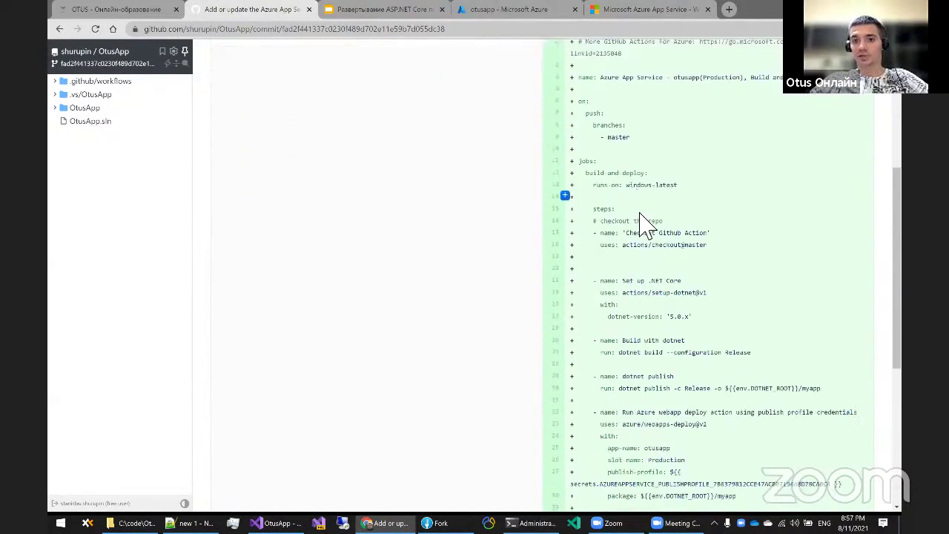
{"action": "scroll", "coordinate": [634, 216], "scroll_direction": "up", "scroll_amount": 1}
{"action": "left_click_drag", "start_coordinate": [620, 206], "coordinate": [688, 282]}
{"action": "left_click", "coordinate": [689, 282]}
{"action": "scroll", "coordinate": [667, 245], "scroll_direction": "down", "scroll_amount": 3}
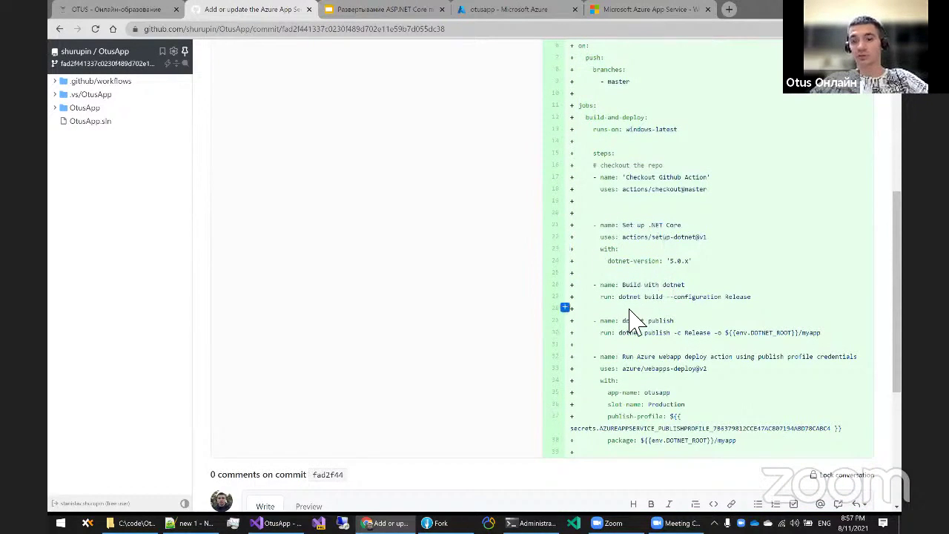
{"action": "scroll", "coordinate": [642, 281], "scroll_direction": "up", "scroll_amount": 5}
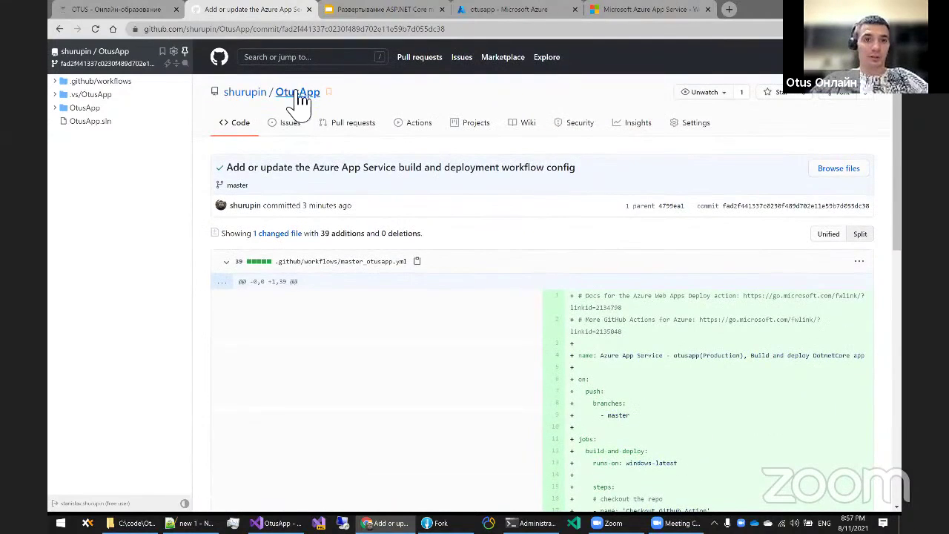
Go back to the OtusApp repository's main page and view the check status of its latest commit
{"action": "left_click", "coordinate": [297, 92]}
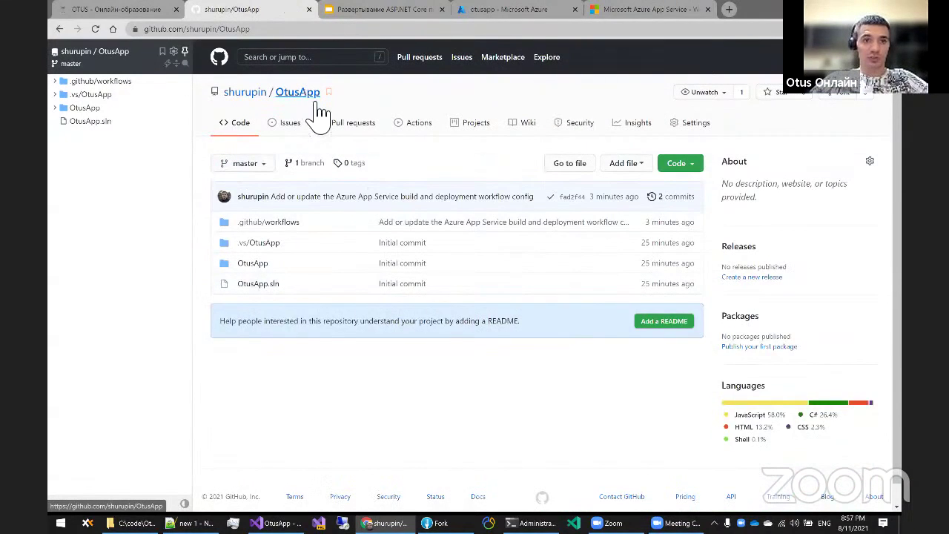
{"action": "left_click", "coordinate": [552, 198]}
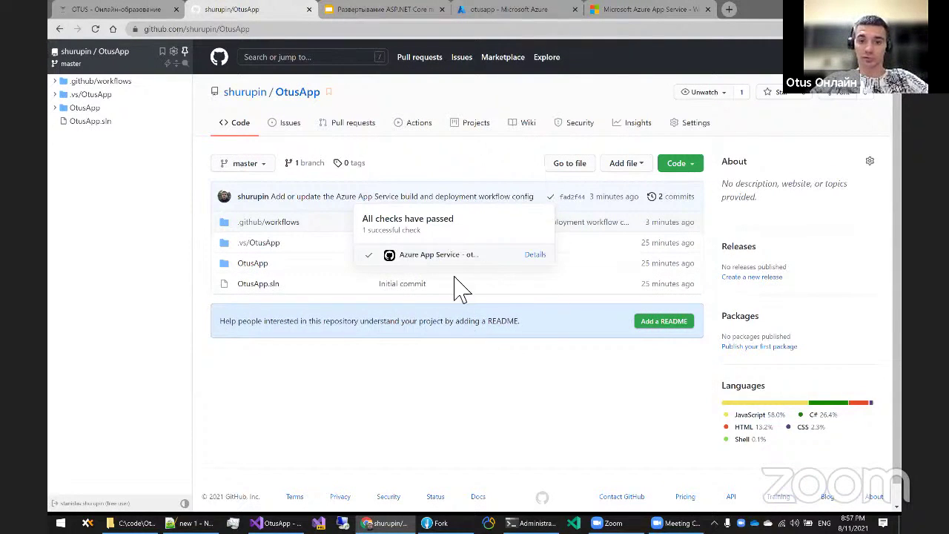
{"action": "left_click", "coordinate": [550, 197]}
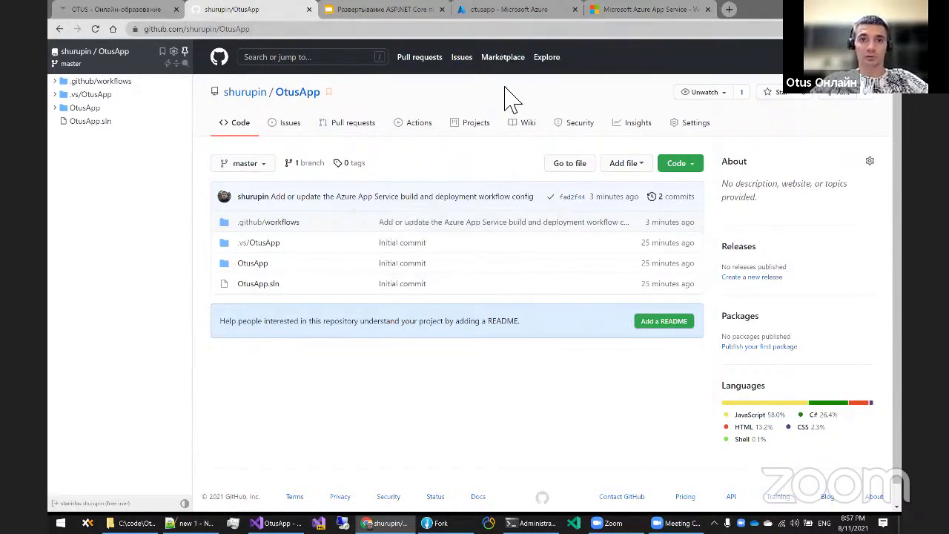
Switch to otusapp in the Azure portal and examine the deployment entries in the Deployment Center logs
{"action": "left_click", "coordinate": [516, 10]}
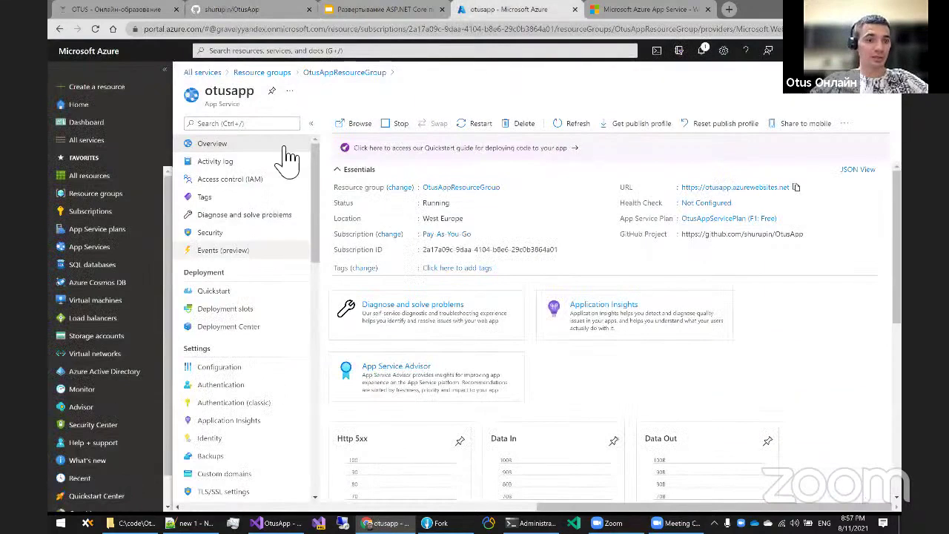
{"action": "left_click", "coordinate": [252, 331]}
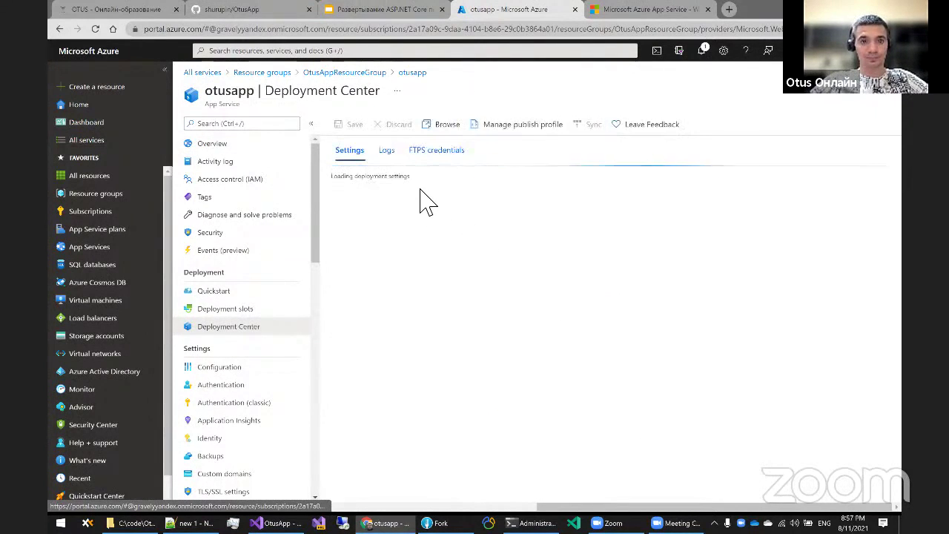
{"action": "left_click", "coordinate": [387, 157]}
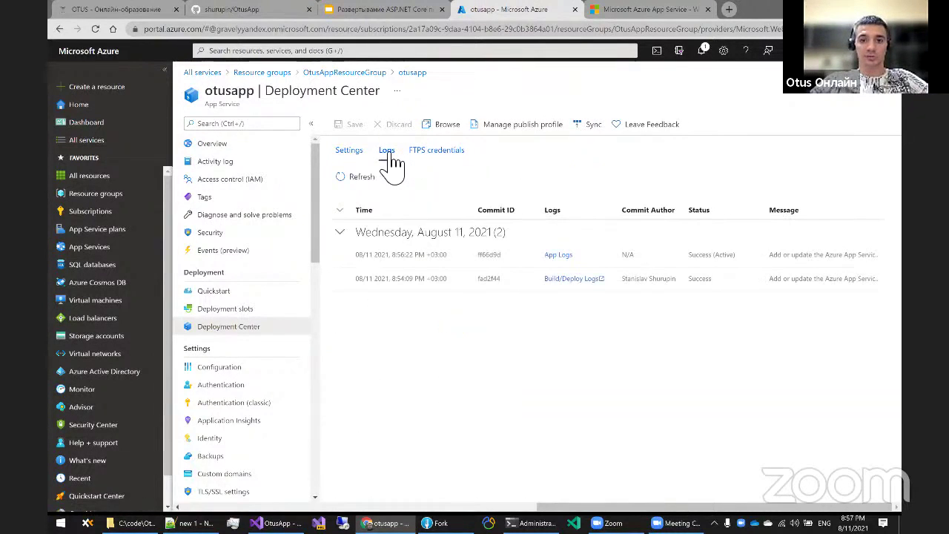
{"action": "left_click_drag", "start_coordinate": [357, 255], "coordinate": [635, 296]}
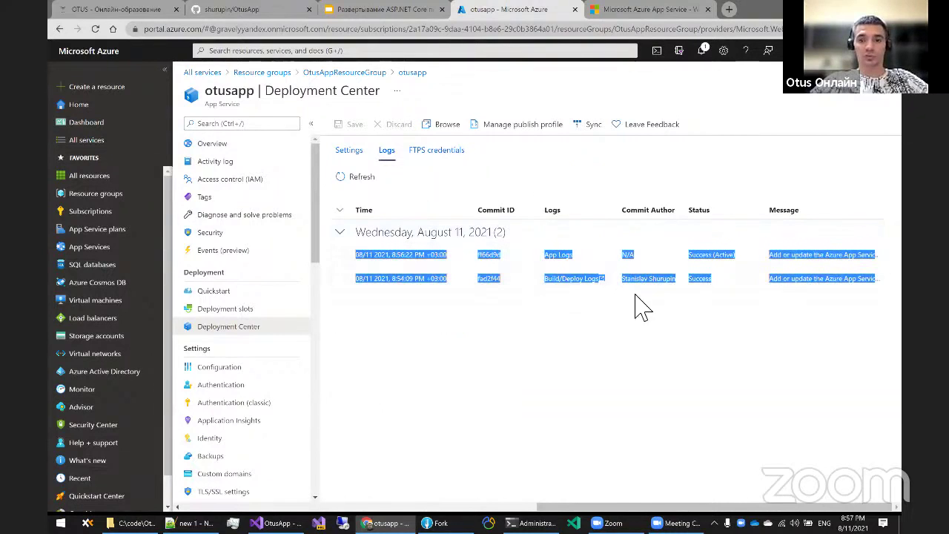
Check the time and status of the newest deployment entry in the Deployment Center logs
{"action": "left_click", "coordinate": [492, 287]}
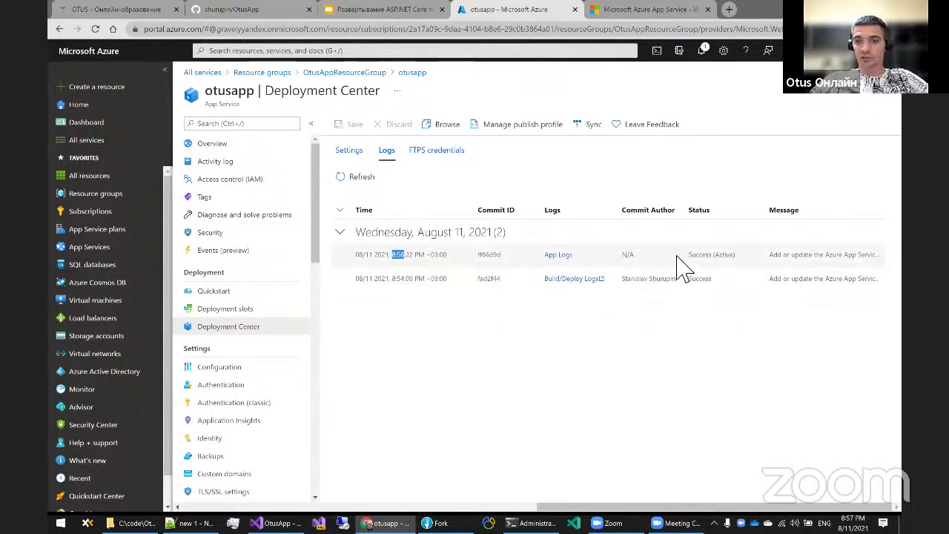
{"action": "left_click_drag", "start_coordinate": [684, 258], "coordinate": [742, 261]}
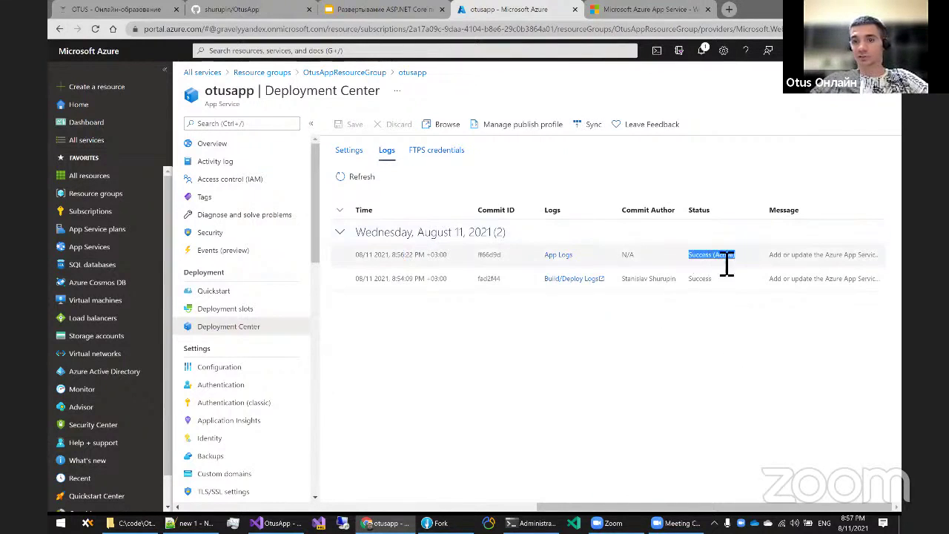
{"action": "left_click", "coordinate": [676, 265]}
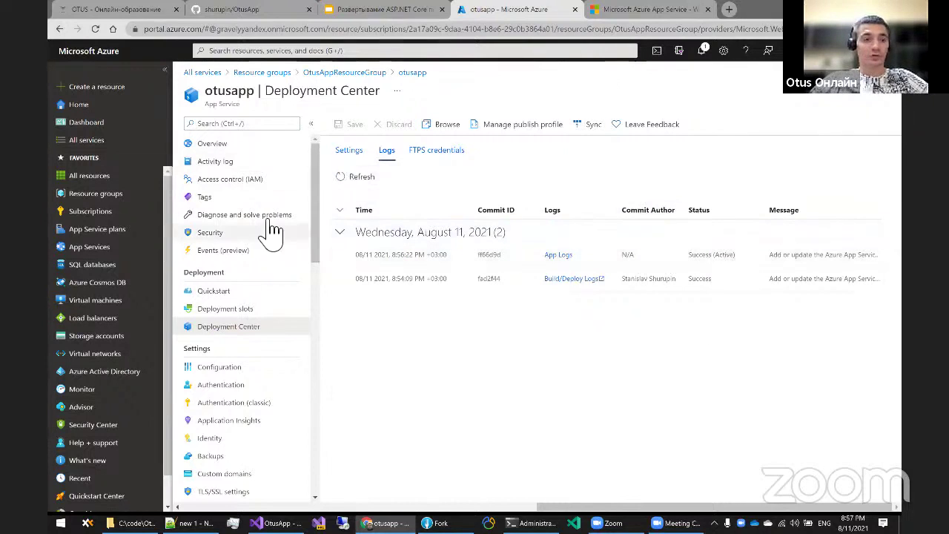
Open the web app's overview, launch its site at otusapp.azurewebsites.net and review the address and home page content
{"action": "left_click", "coordinate": [233, 145]}
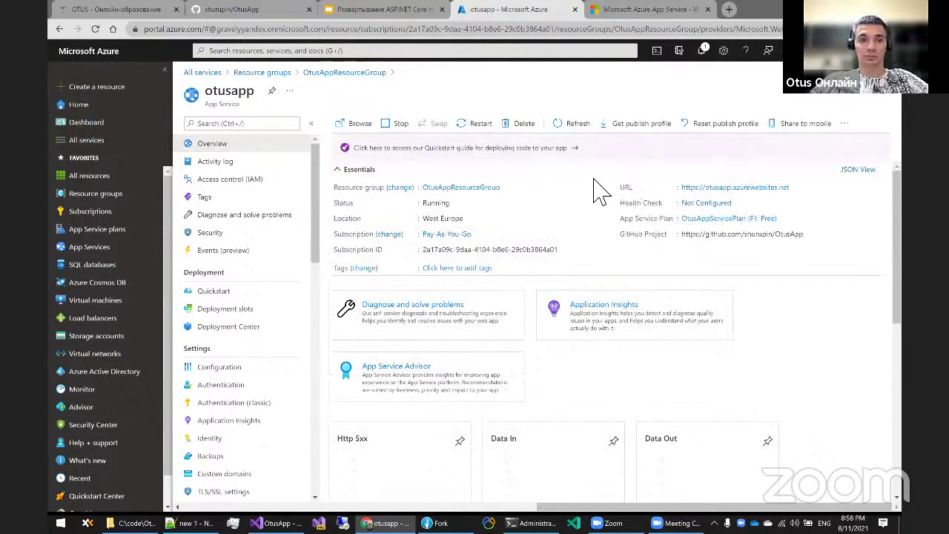
{"action": "left_click", "coordinate": [730, 189]}
{"action": "left_click", "coordinate": [601, 16]}
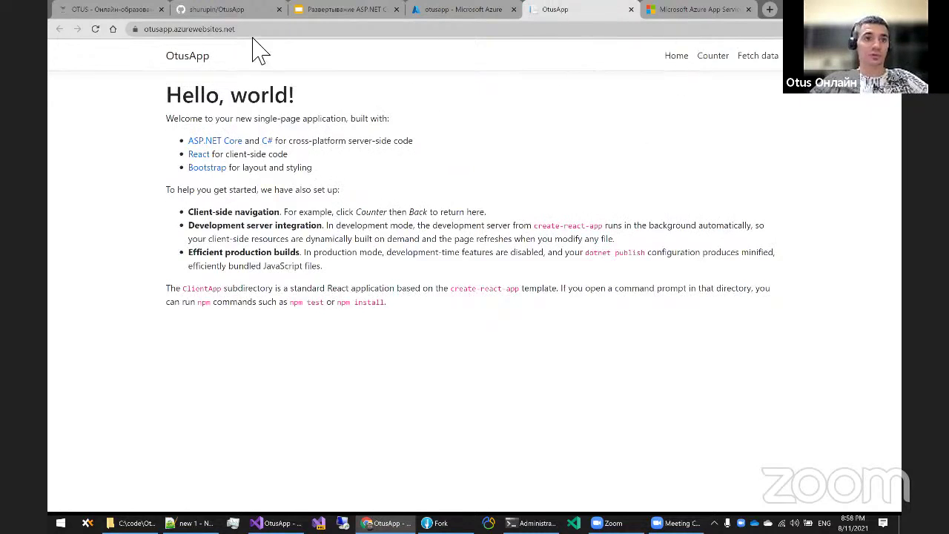
{"action": "left_click", "coordinate": [163, 29]}
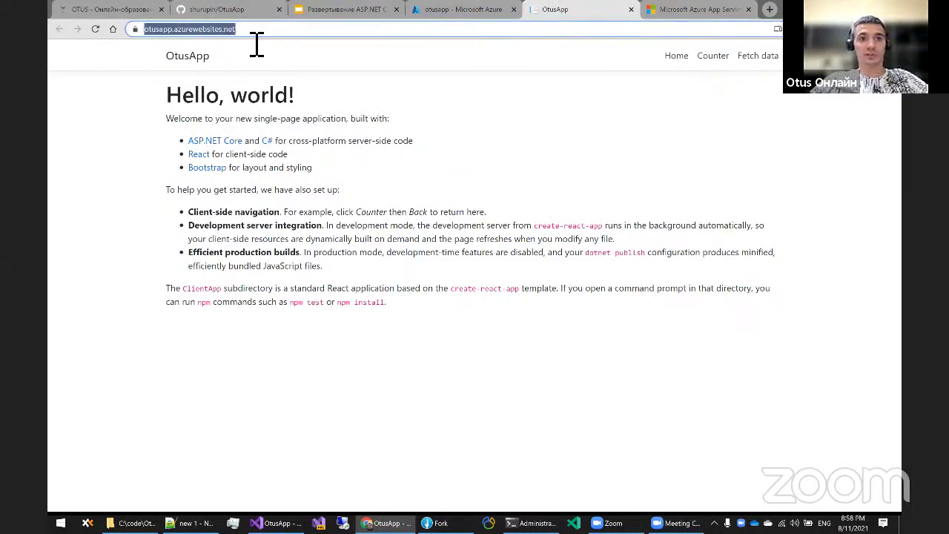
{"action": "left_click", "coordinate": [373, 129]}
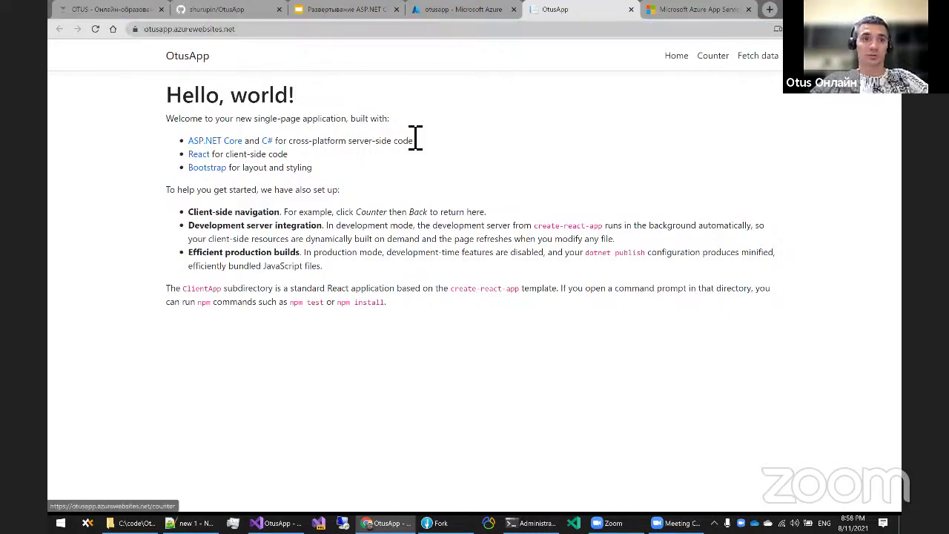
{"action": "left_click_drag", "start_coordinate": [186, 118], "coordinate": [568, 275]}
{"action": "left_click", "coordinate": [568, 275]}
Test the deployed site's Counter page with one increment and its Fetch data page, ending on the home page
{"action": "left_click", "coordinate": [725, 56]}
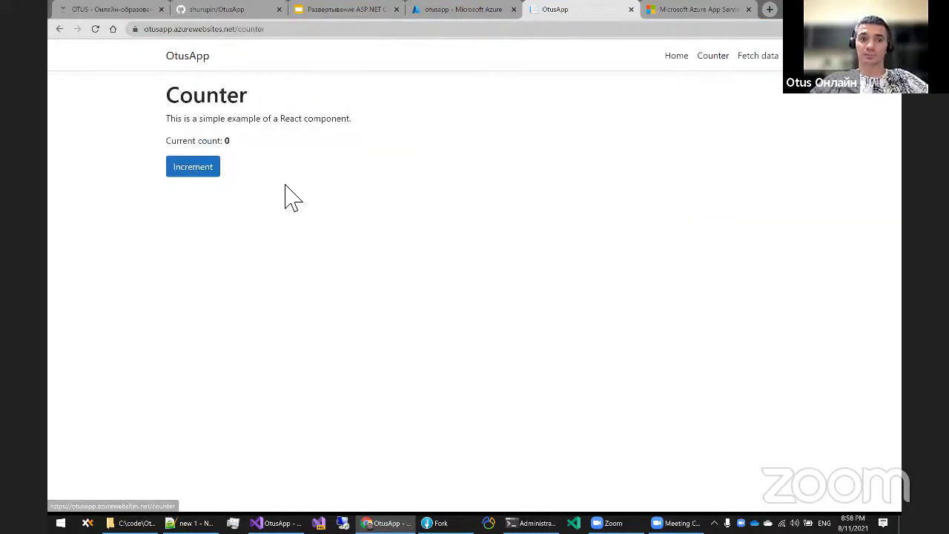
{"action": "left_click", "coordinate": [209, 172]}
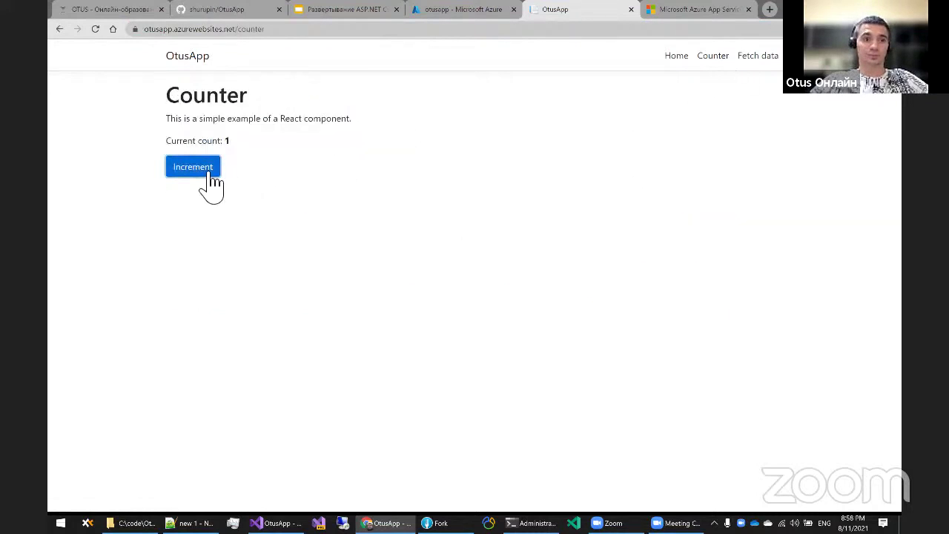
{"action": "left_click", "coordinate": [767, 56]}
{"action": "left_click_drag", "start_coordinate": [360, 201], "coordinate": [178, 67]}
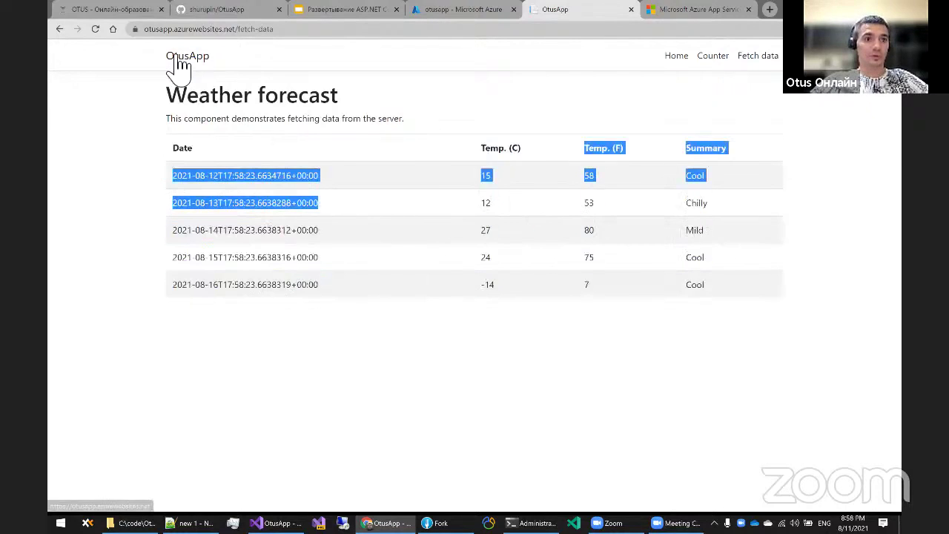
{"action": "left_click", "coordinate": [178, 59]}
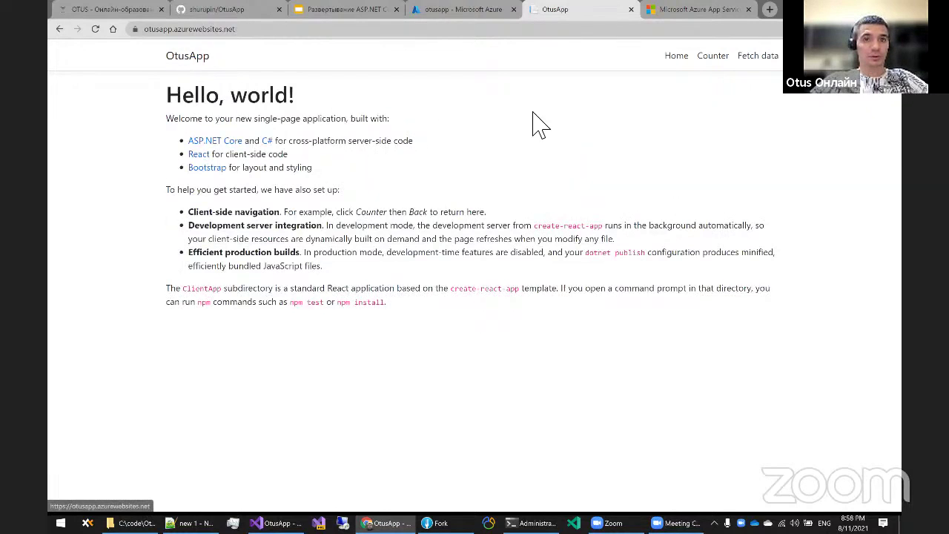
Switch back to otusapp in the Azure portal and check the connected GitHub branch in the Deployment Center settings
{"action": "left_click", "coordinate": [464, 11]}
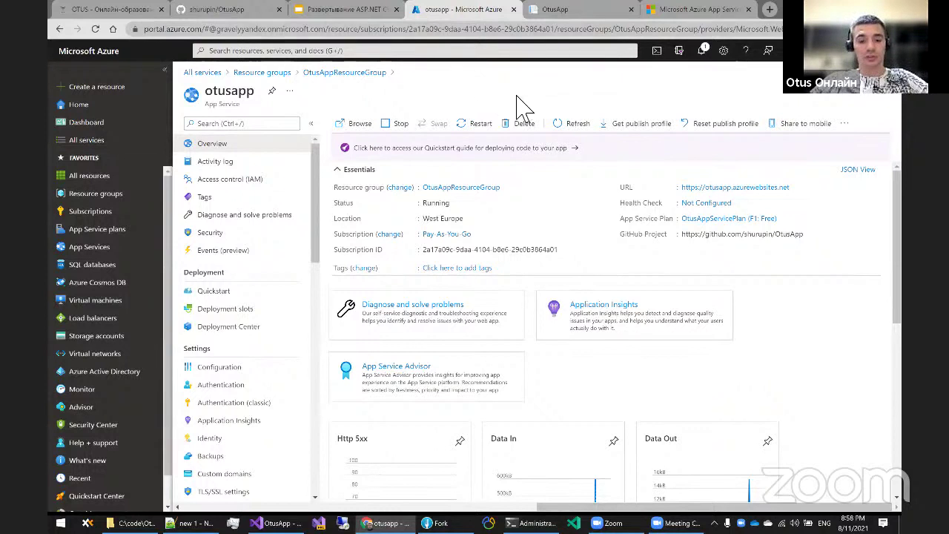
{"action": "left_click", "coordinate": [262, 328]}
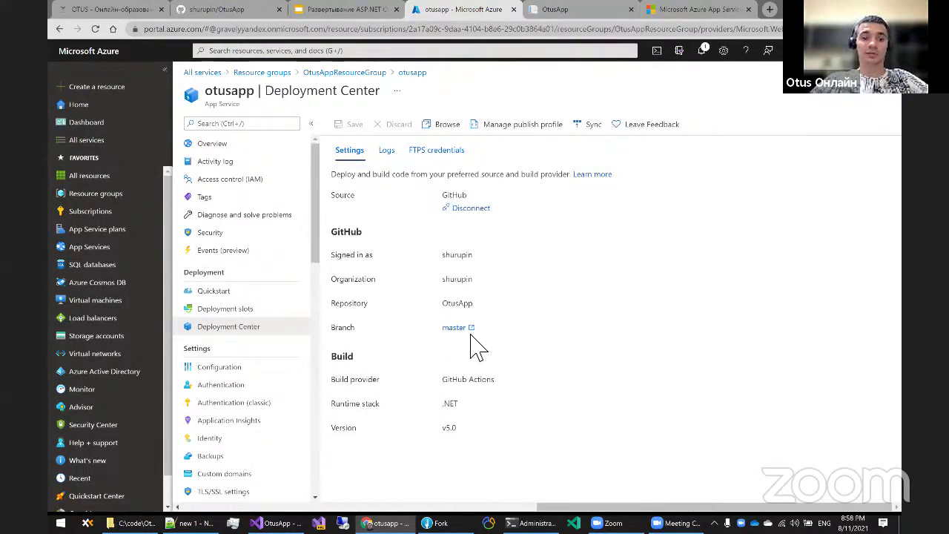
{"action": "left_click_drag", "start_coordinate": [481, 332], "coordinate": [442, 328]}
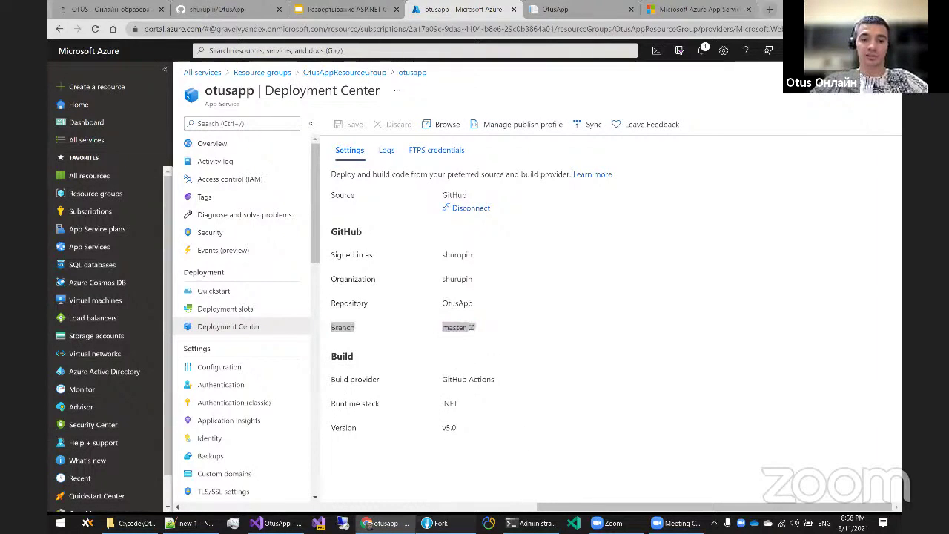
Look over the OtusApp solution in Visual Studio and the master branch's commit history in Fork
{"action": "left_click", "coordinate": [435, 522]}
{"action": "left_click", "coordinate": [278, 523]}
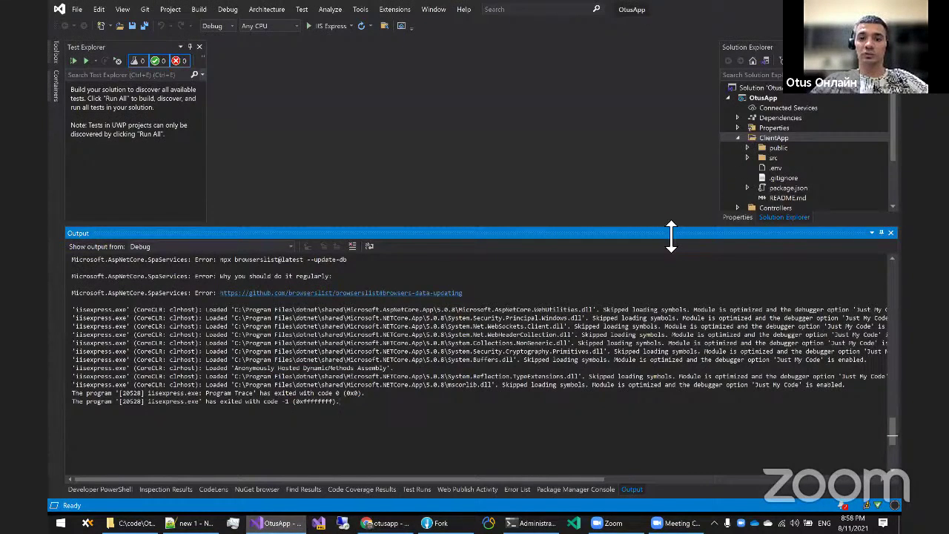
{"action": "left_click_drag", "start_coordinate": [671, 236], "coordinate": [615, 342]}
{"action": "left_click", "coordinate": [436, 522]}
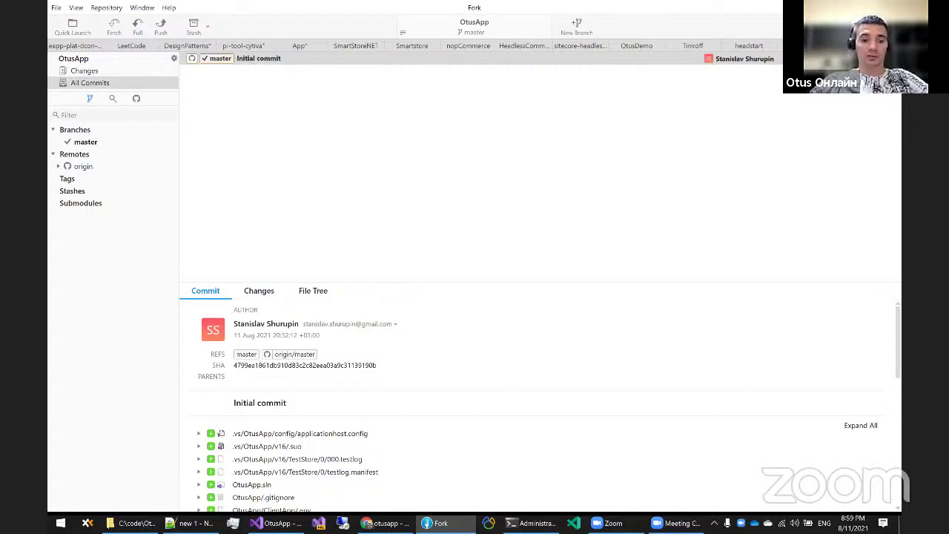
Return to the browser's Deployment Center logs and inspect the build-and-deploy steps behind the latest GitHub commit's check
{"action": "left_click", "coordinate": [385, 522]}
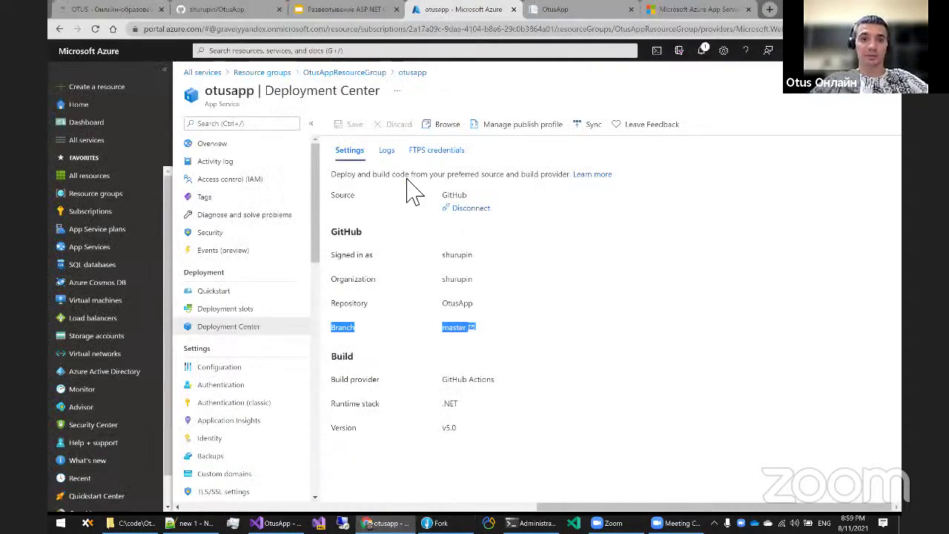
{"action": "left_click", "coordinate": [382, 151]}
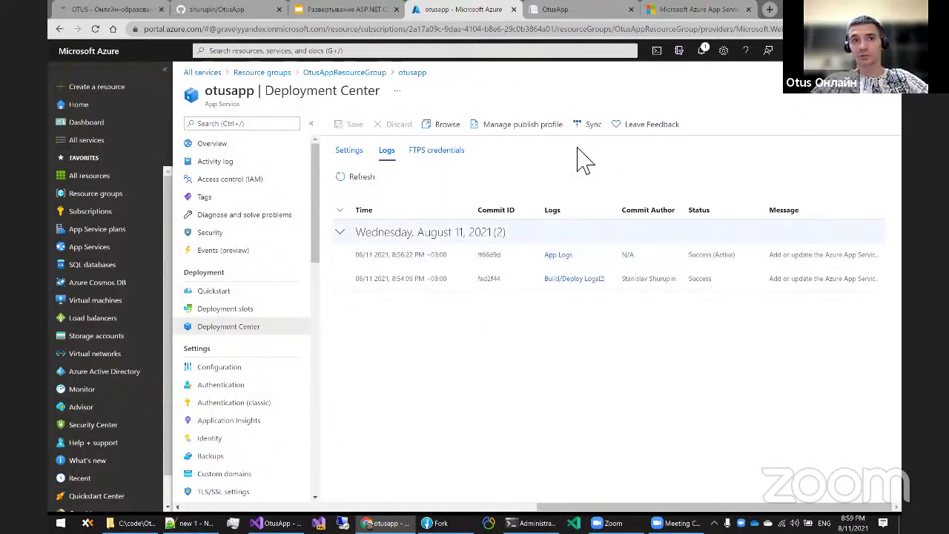
{"action": "left_click", "coordinate": [246, 11]}
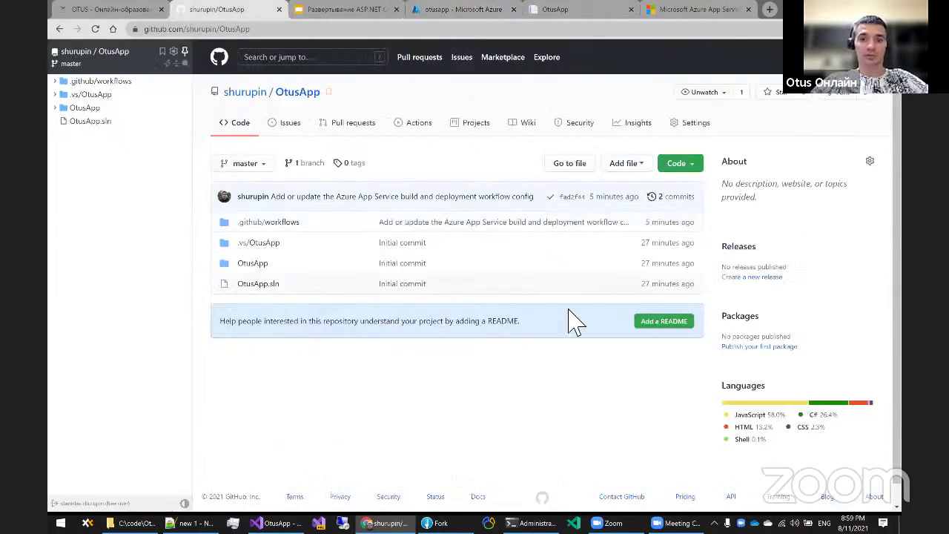
{"action": "left_click", "coordinate": [551, 197]}
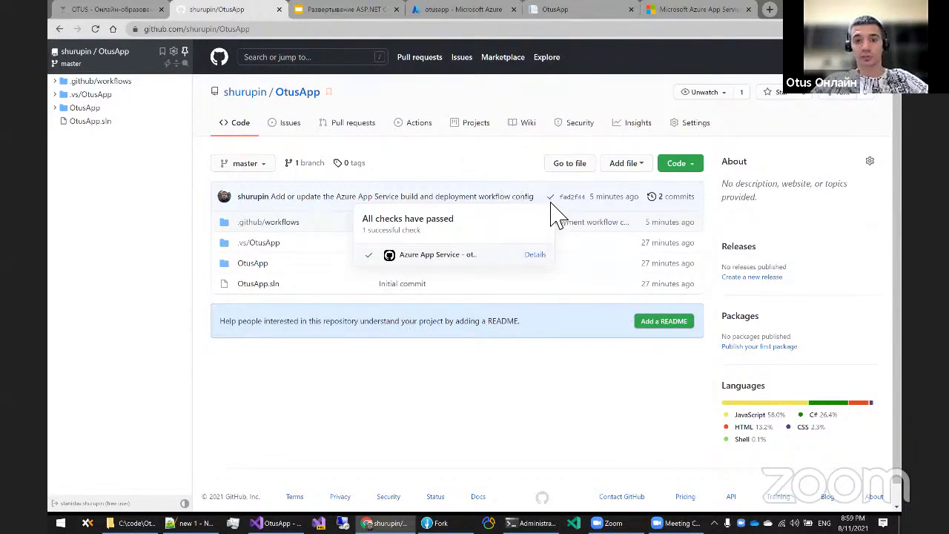
{"action": "left_click", "coordinate": [543, 252]}
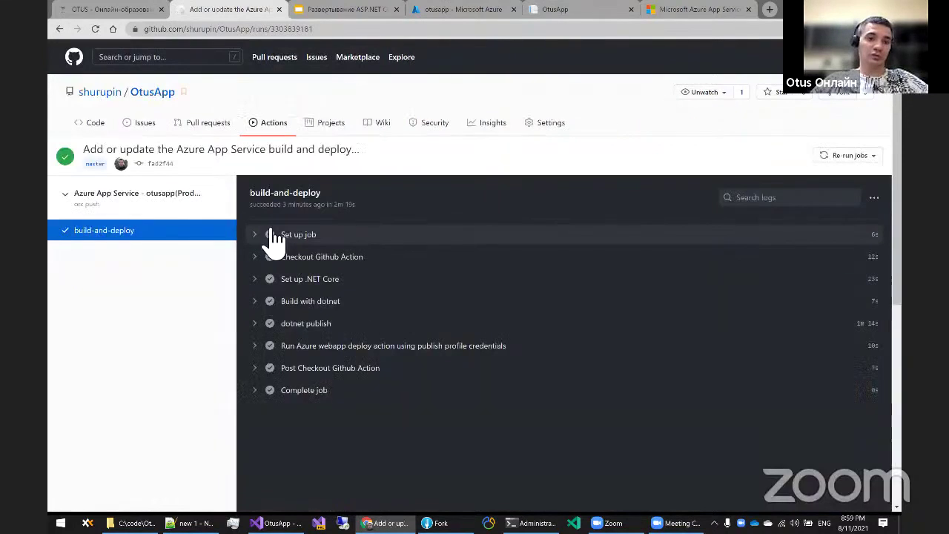
{"action": "left_click_drag", "start_coordinate": [271, 237], "coordinate": [343, 411]}
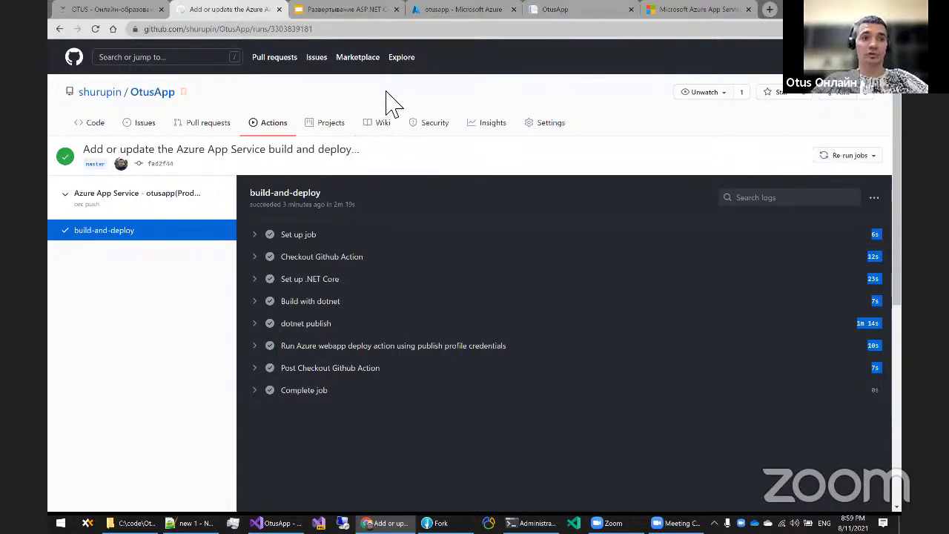
Switch back to the deployed OtusApp site and review its address and home page text
{"action": "left_click", "coordinate": [560, 11]}
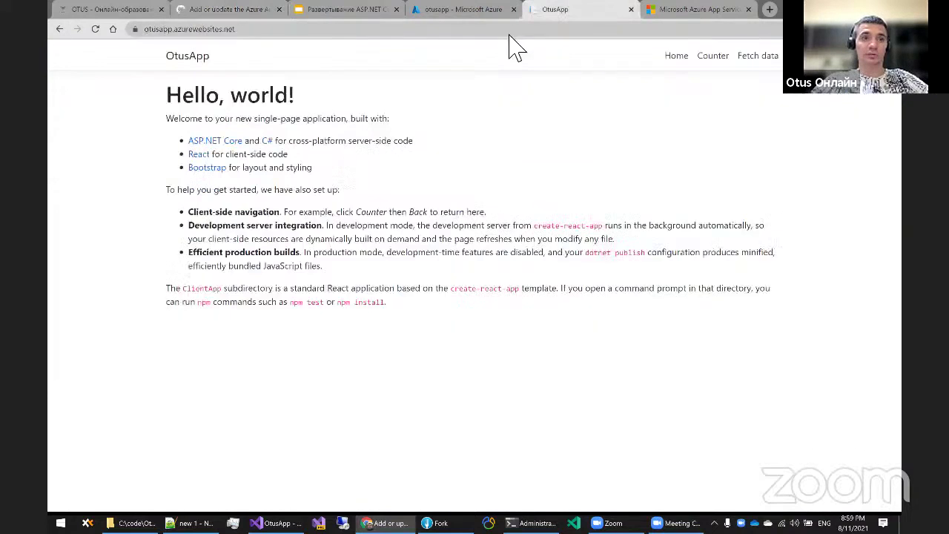
{"action": "left_click", "coordinate": [258, 33]}
{"action": "left_click_drag", "start_coordinate": [178, 102], "coordinate": [537, 331]}
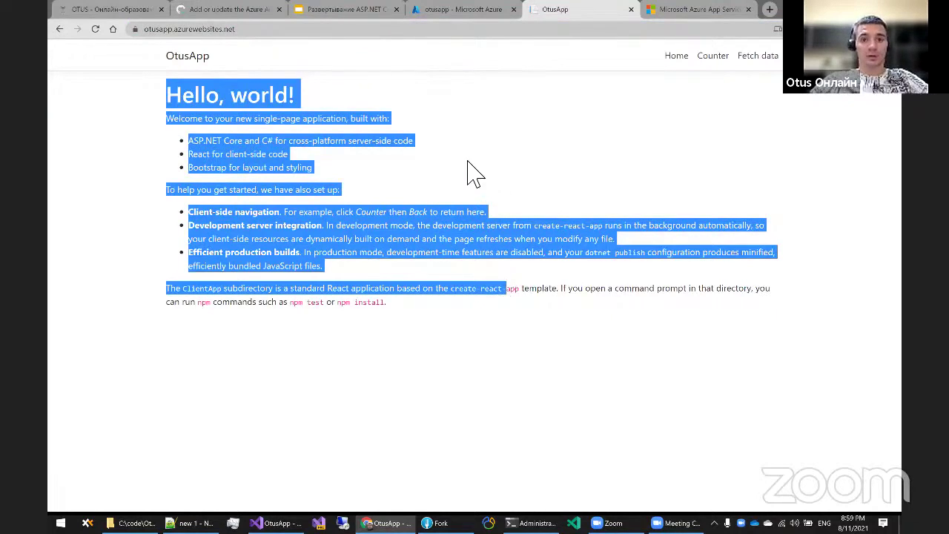
{"action": "left_click", "coordinate": [460, 67]}
Go back to the Azure portal, open OtusAppResourceGroup and view its resources with the side navigation collapsed
{"action": "left_click", "coordinate": [461, 11]}
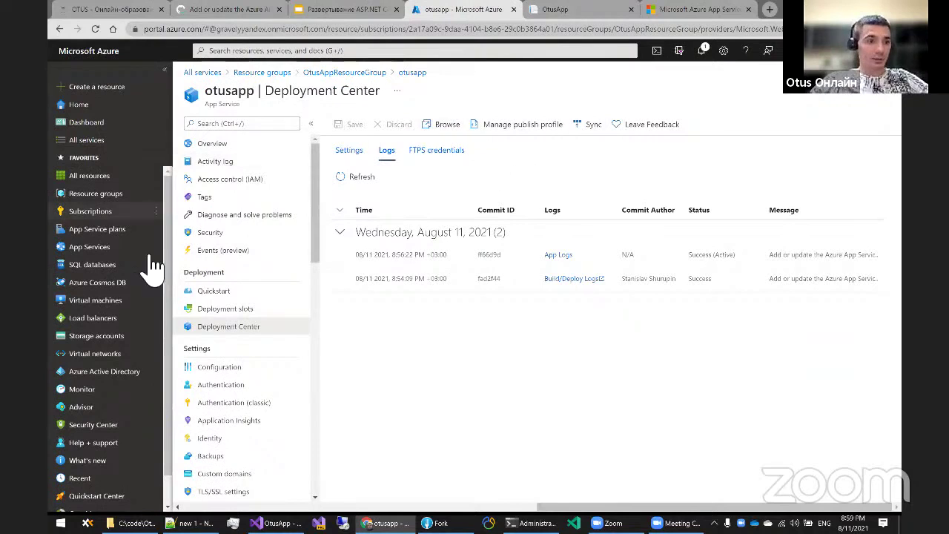
{"action": "left_click", "coordinate": [131, 197]}
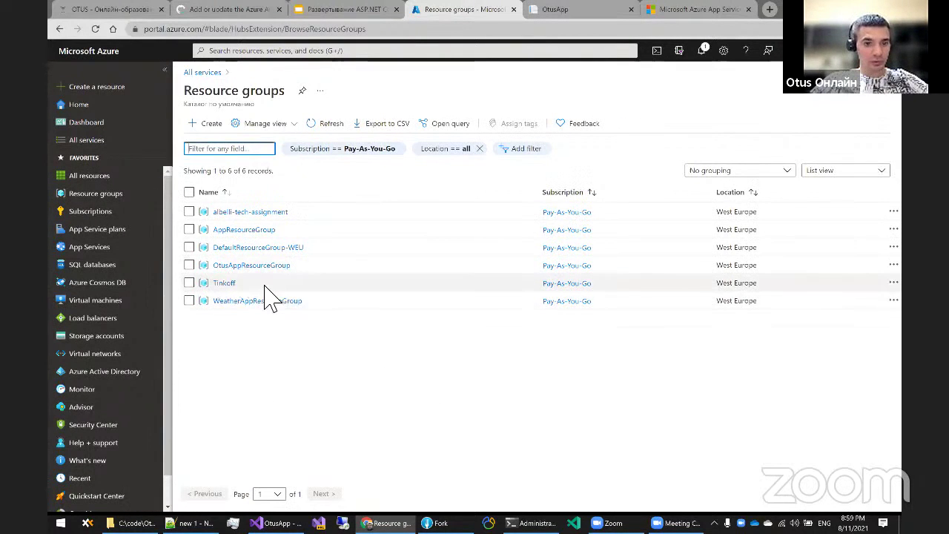
{"action": "left_click", "coordinate": [263, 266]}
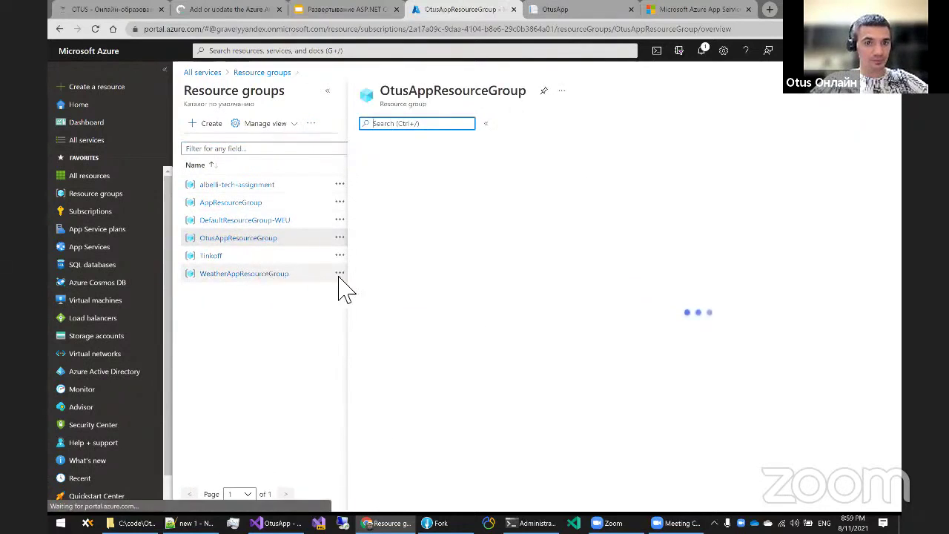
{"action": "left_click", "coordinate": [486, 123]}
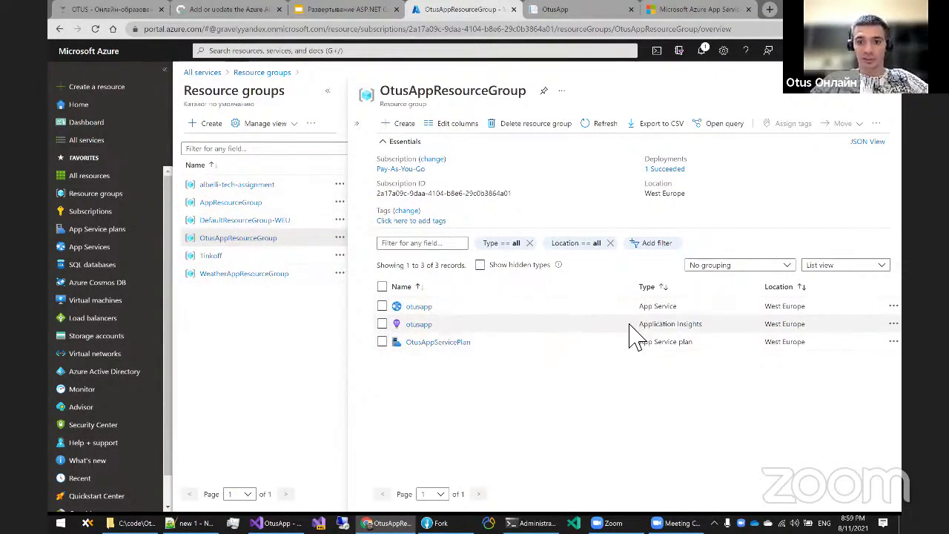
Open the otusapp Application Insights resource and review its overview charts for the last 30 minutes
{"action": "left_click", "coordinate": [419, 325]}
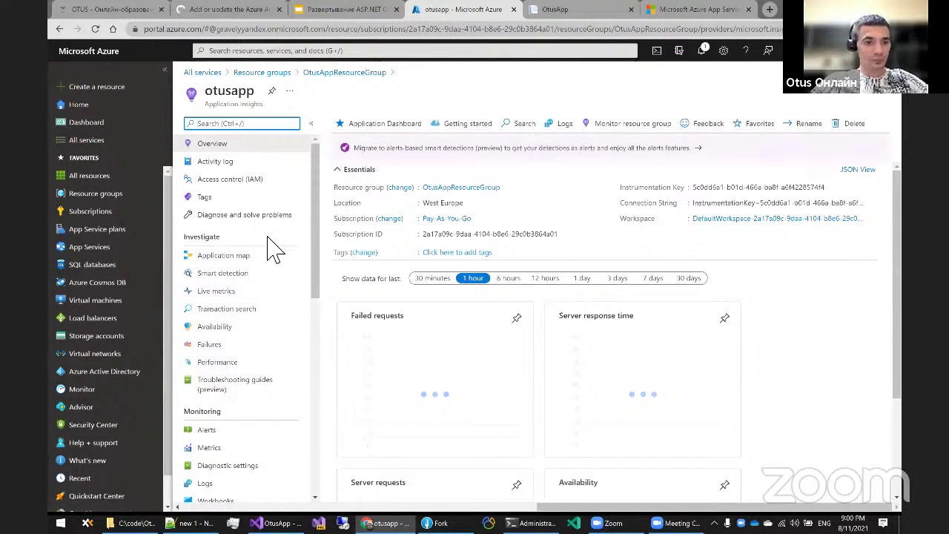
{"action": "scroll", "coordinate": [275, 248], "scroll_direction": "down", "scroll_amount": 5}
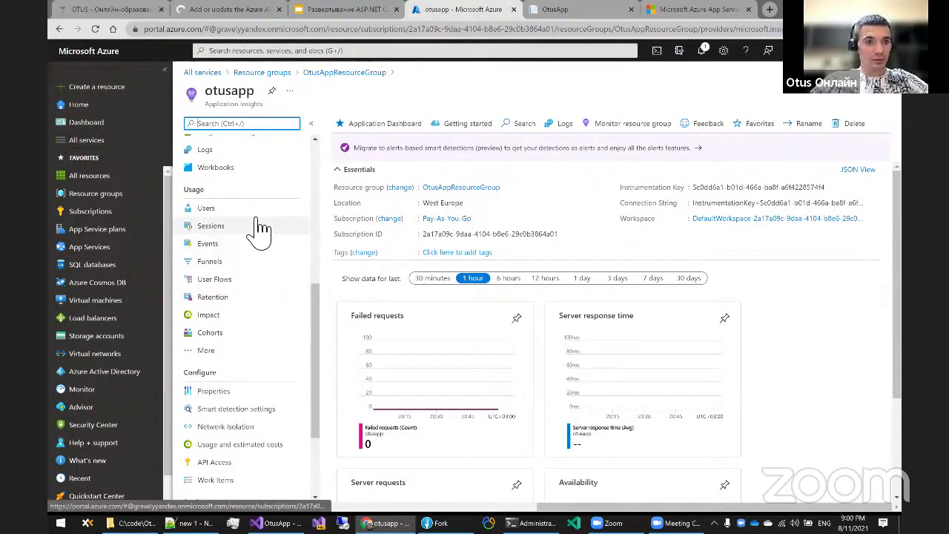
{"action": "scroll", "coordinate": [402, 282], "scroll_direction": "down", "scroll_amount": 2}
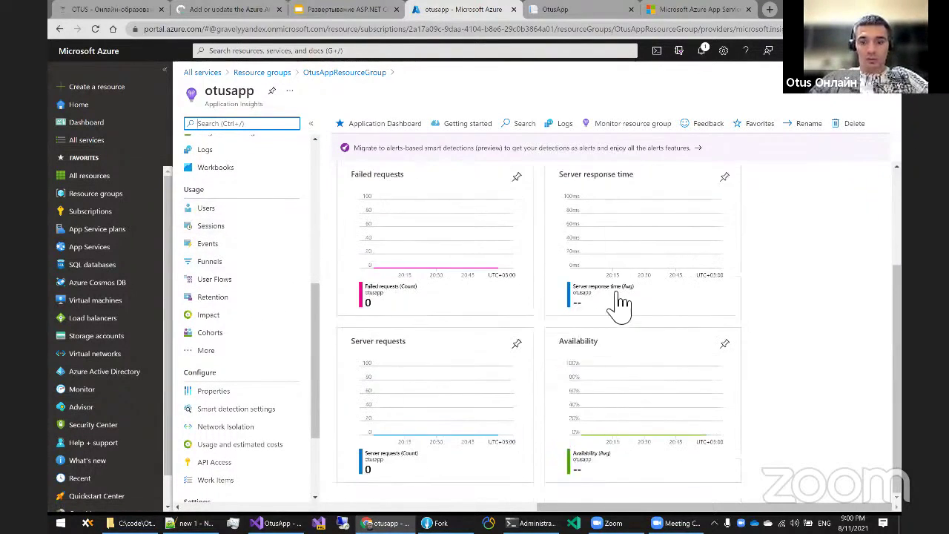
{"action": "scroll", "coordinate": [620, 311], "scroll_direction": "up", "scroll_amount": 2}
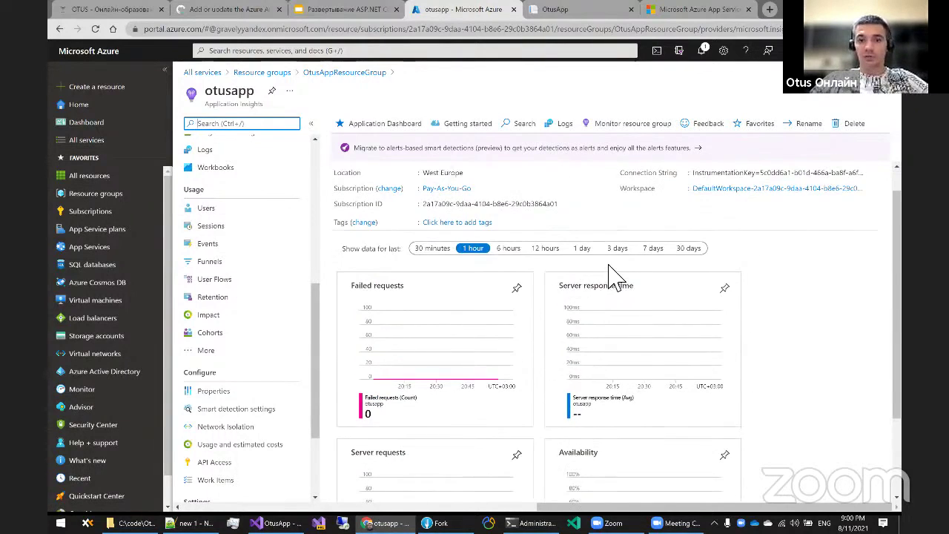
{"action": "scroll", "coordinate": [609, 276], "scroll_direction": "down", "scroll_amount": 1}
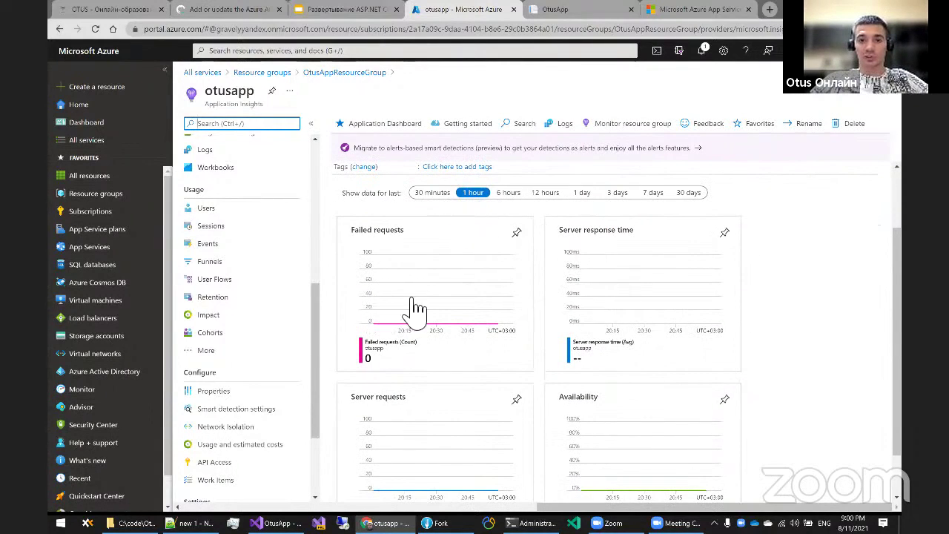
{"action": "left_click", "coordinate": [439, 195]}
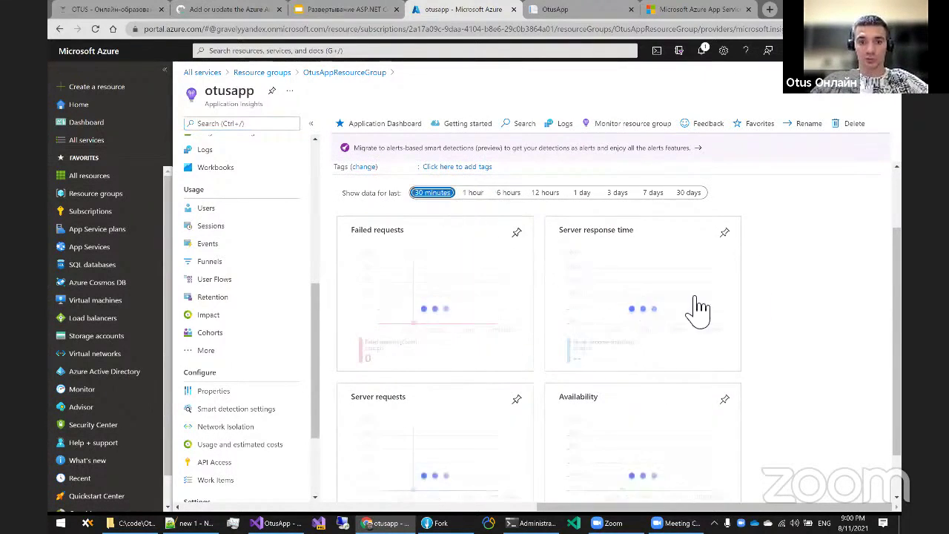
{"action": "scroll", "coordinate": [756, 274], "scroll_direction": "up", "scroll_amount": 4}
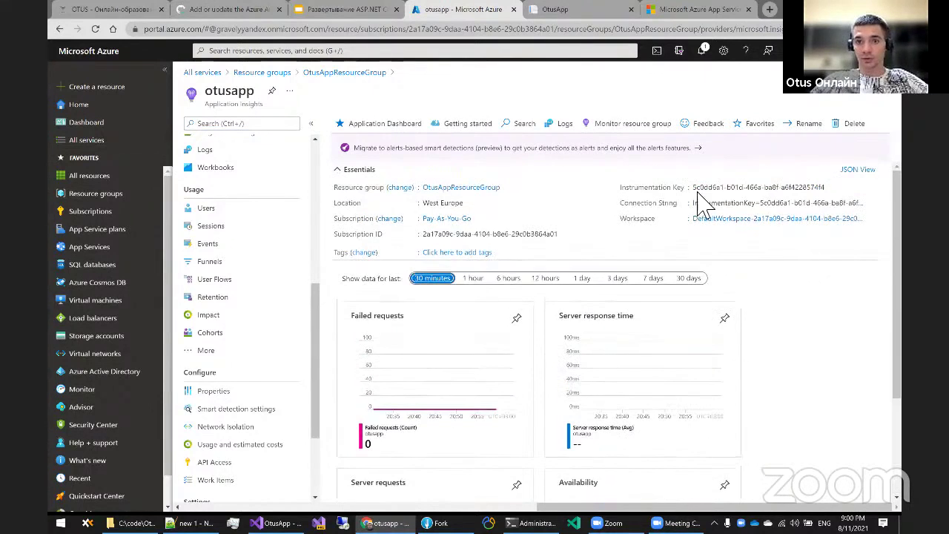
Switch to the live OtusApp site, open its Fetch data page and reload it to generate server requests
{"action": "scroll", "coordinate": [674, 286], "scroll_direction": "down", "scroll_amount": 4}
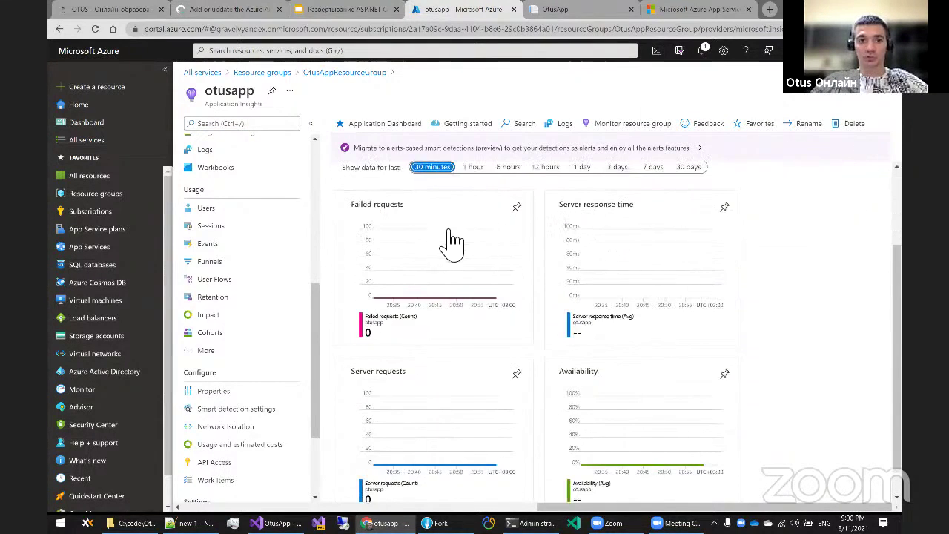
{"action": "left_click", "coordinate": [568, 10]}
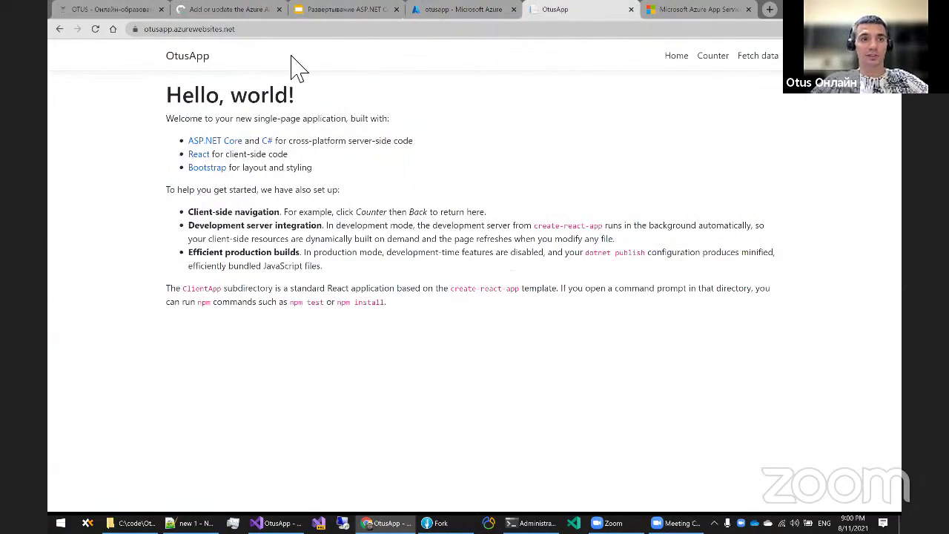
{"action": "key", "text": "ctrl+shift+Tab"}
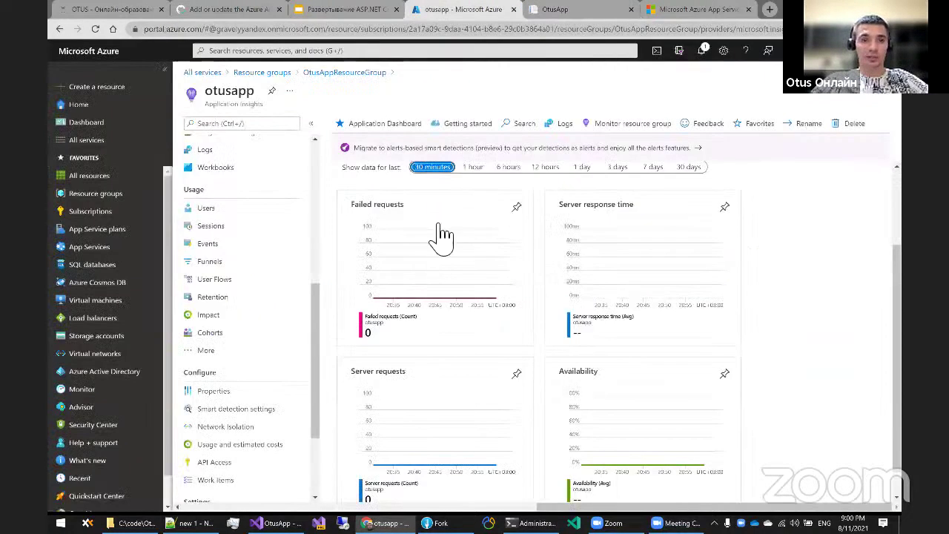
{"action": "left_click", "coordinate": [556, 10]}
{"action": "left_click", "coordinate": [758, 55]}
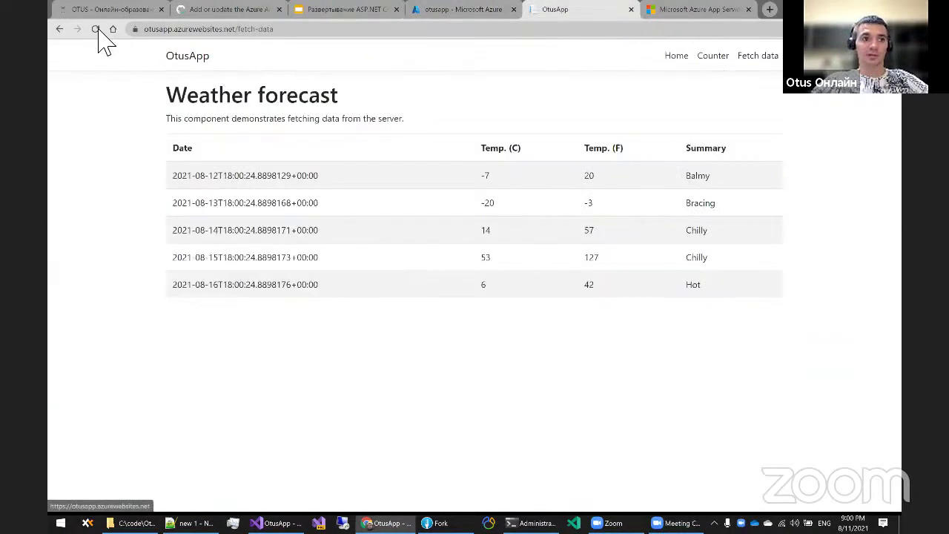
{"action": "left_click", "coordinate": [95, 29]}
Return to the Azure portal and examine the otusapp Failures page through the Failed requests chart
{"action": "left_click", "coordinate": [450, 11]}
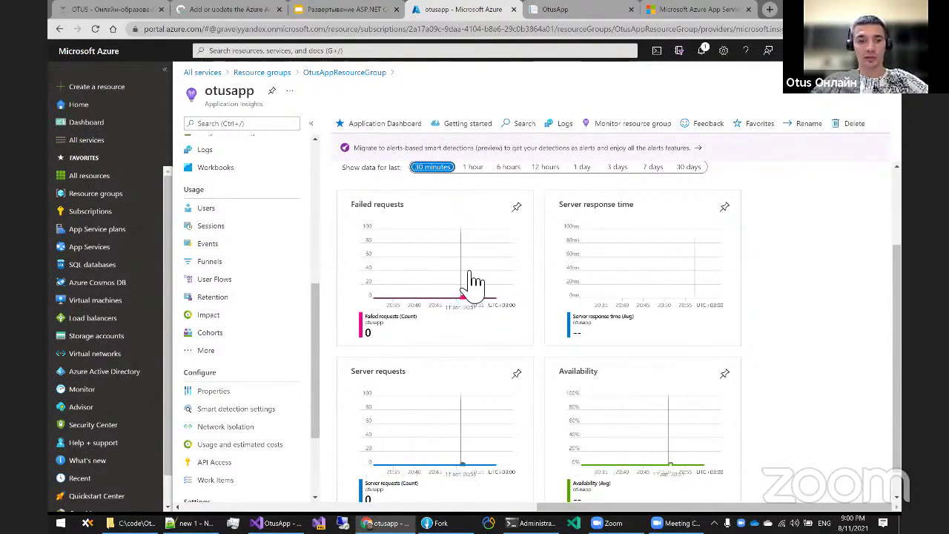
{"action": "left_click", "coordinate": [410, 268]}
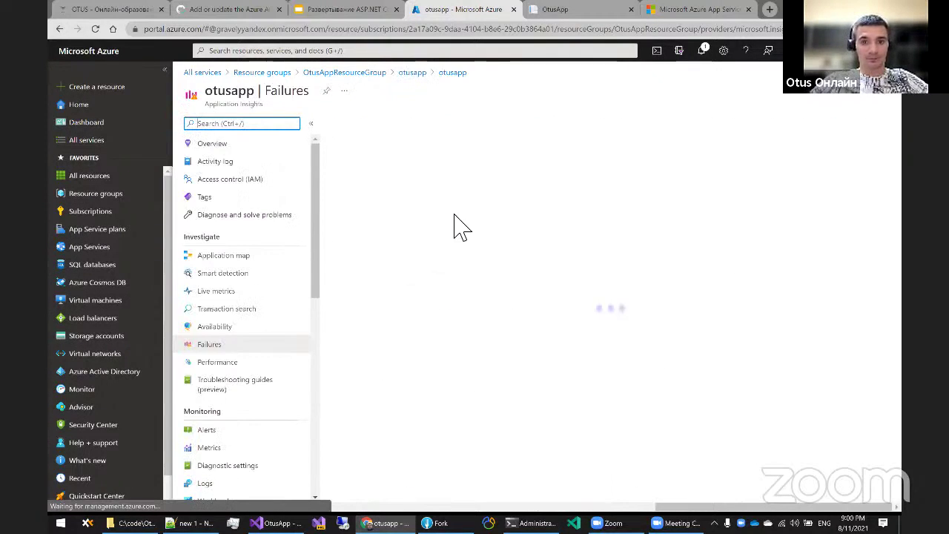
{"action": "left_click", "coordinate": [59, 28]}
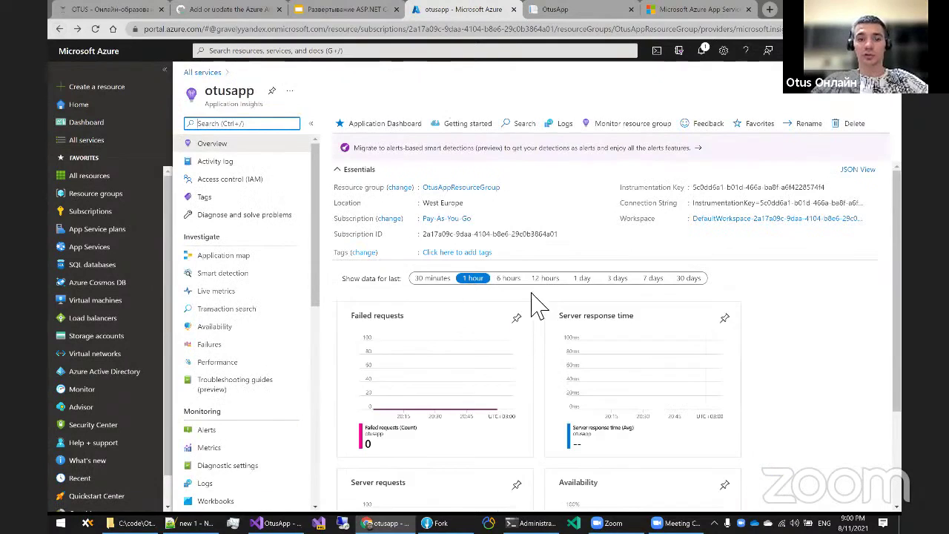
{"action": "scroll", "coordinate": [532, 312], "scroll_direction": "down", "scroll_amount": 2}
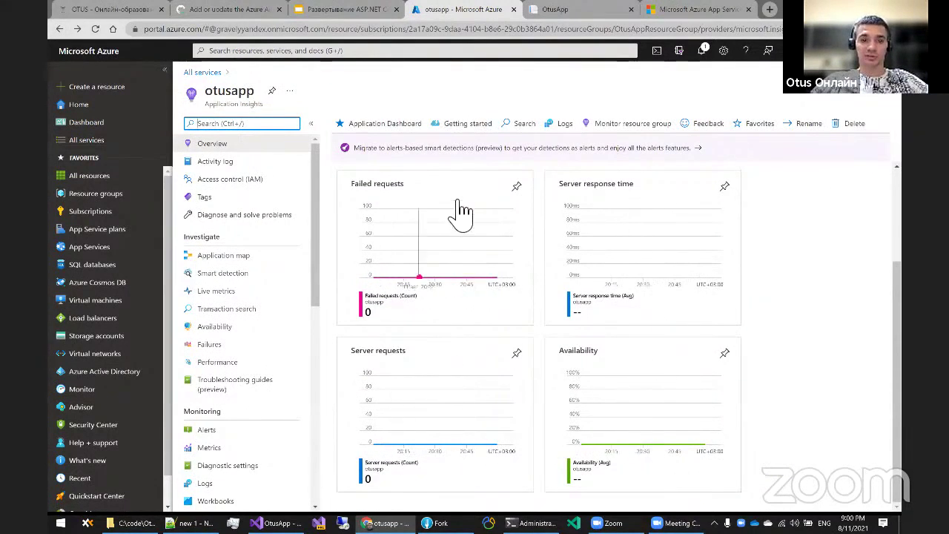
{"action": "left_click", "coordinate": [431, 260]}
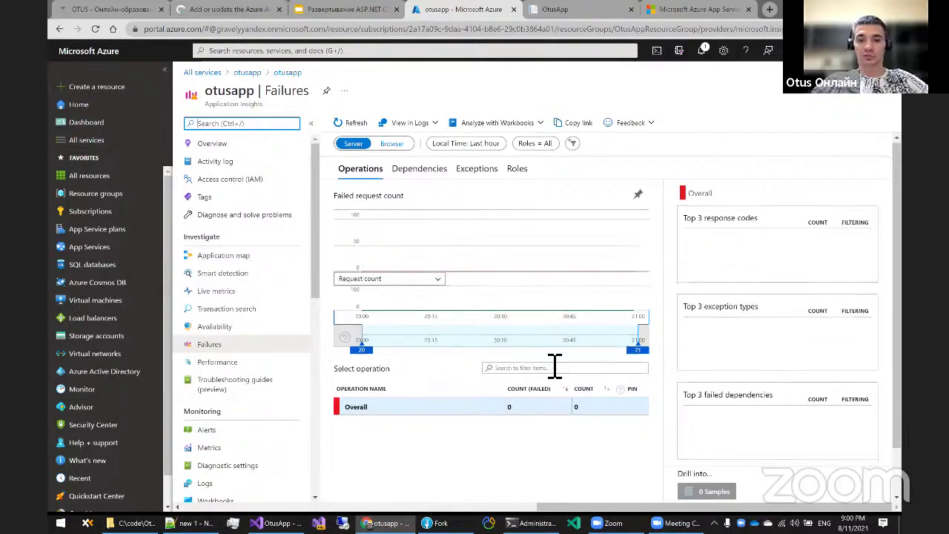
{"action": "scroll", "coordinate": [519, 362], "scroll_direction": "down", "scroll_amount": 1}
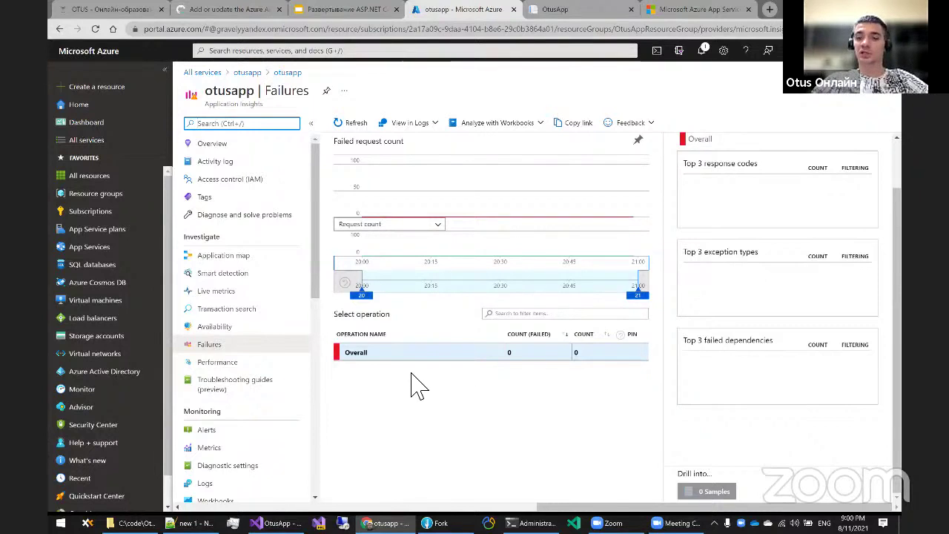
{"action": "left_click", "coordinate": [519, 395]}
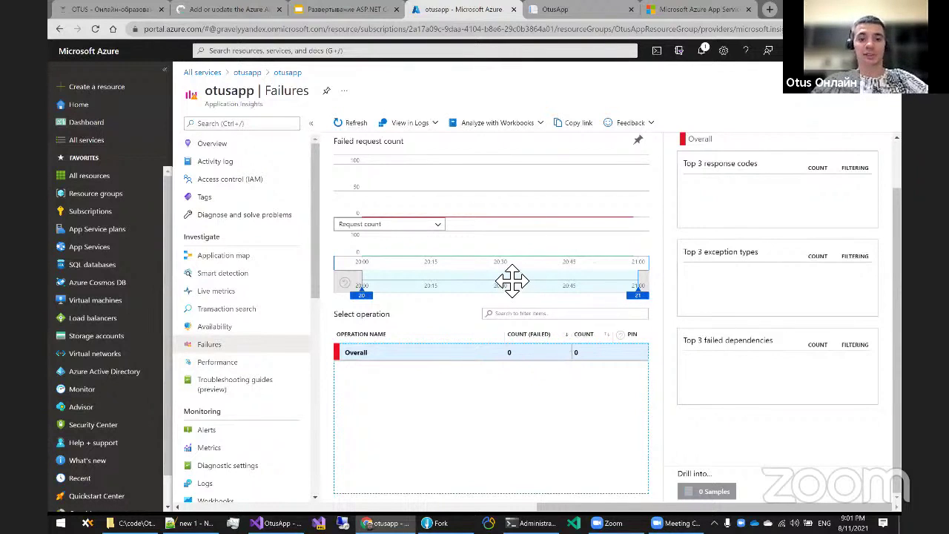
Go back to OtusAppResourceGroup, open OtusAppServicePlan and view the apps it hosts
{"action": "left_click", "coordinate": [287, 72]}
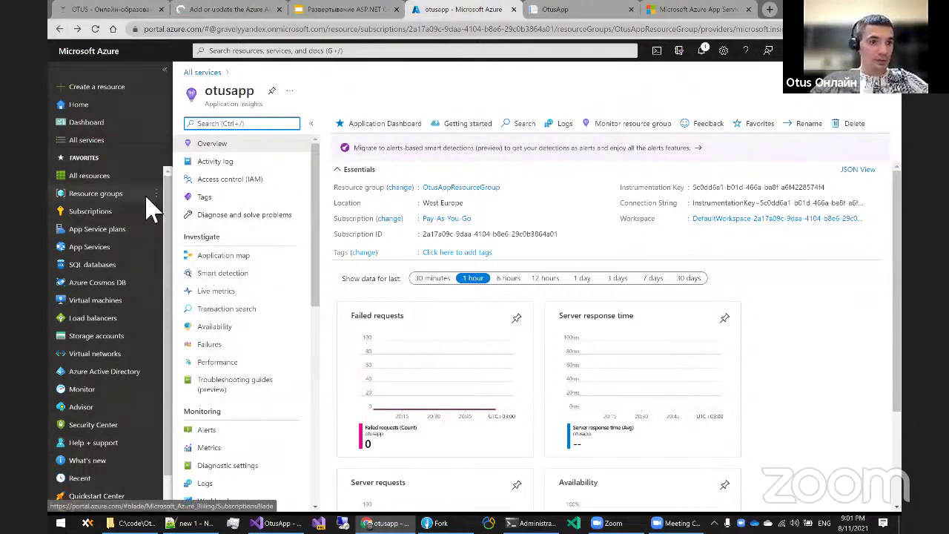
{"action": "left_click", "coordinate": [59, 29]}
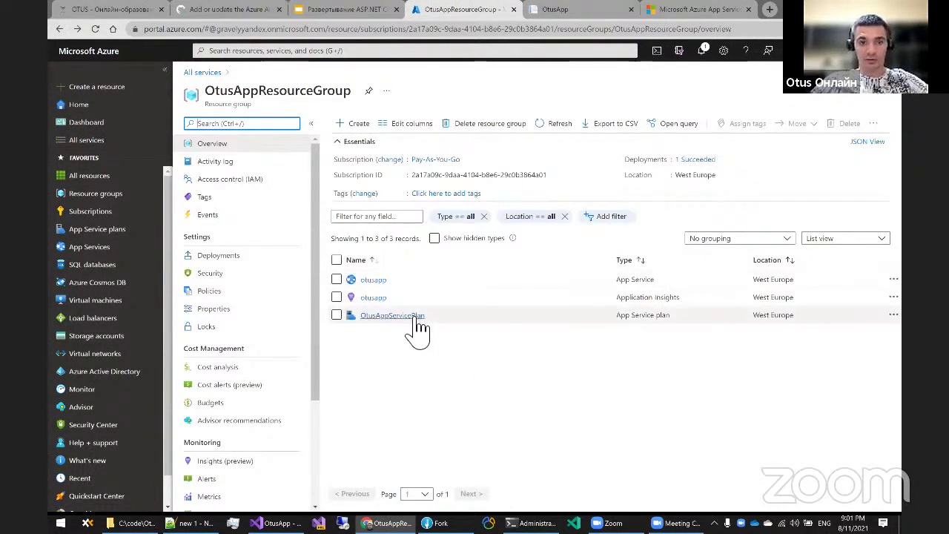
{"action": "left_click", "coordinate": [412, 316]}
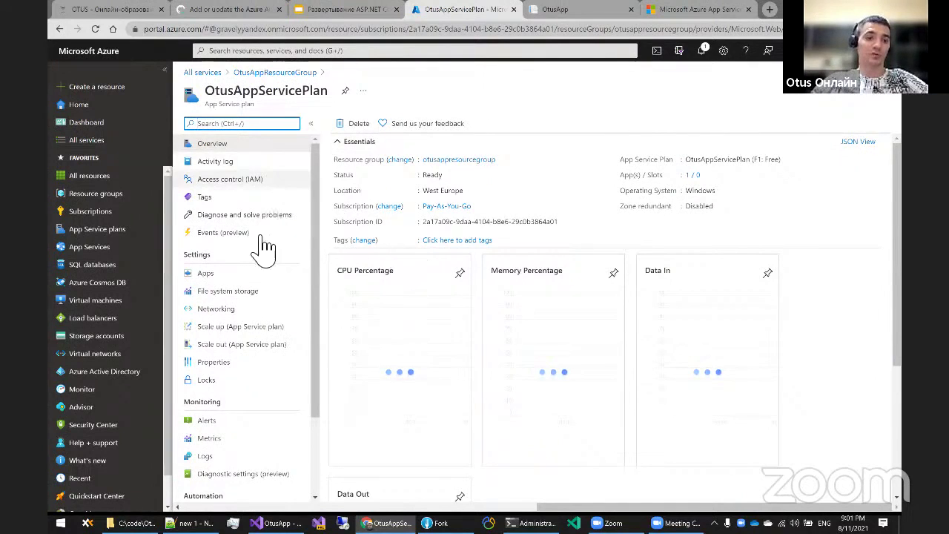
{"action": "left_click", "coordinate": [265, 274]}
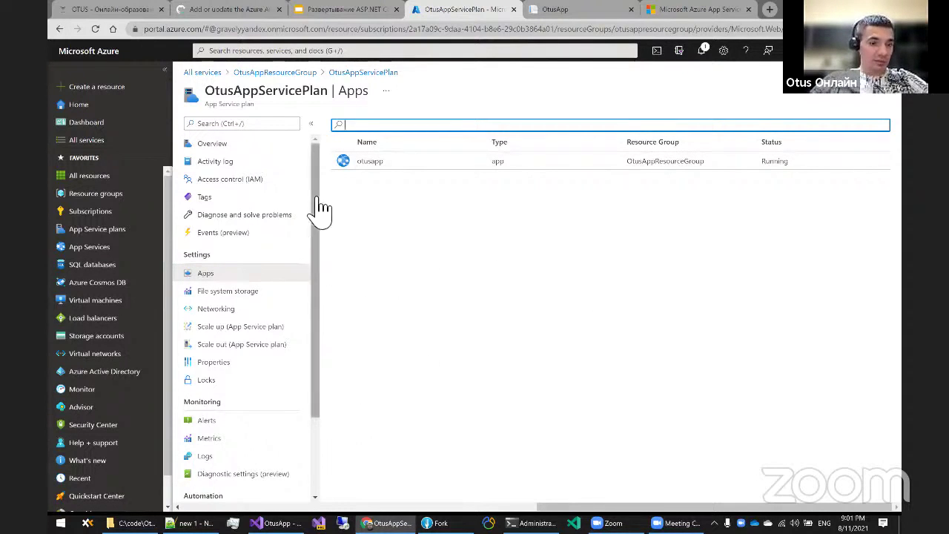
Review the plan's Dev / Test and Production scale-up tiers, highlight P2V2 without applying it, and return to the plan's overview
{"action": "left_click", "coordinate": [230, 329]}
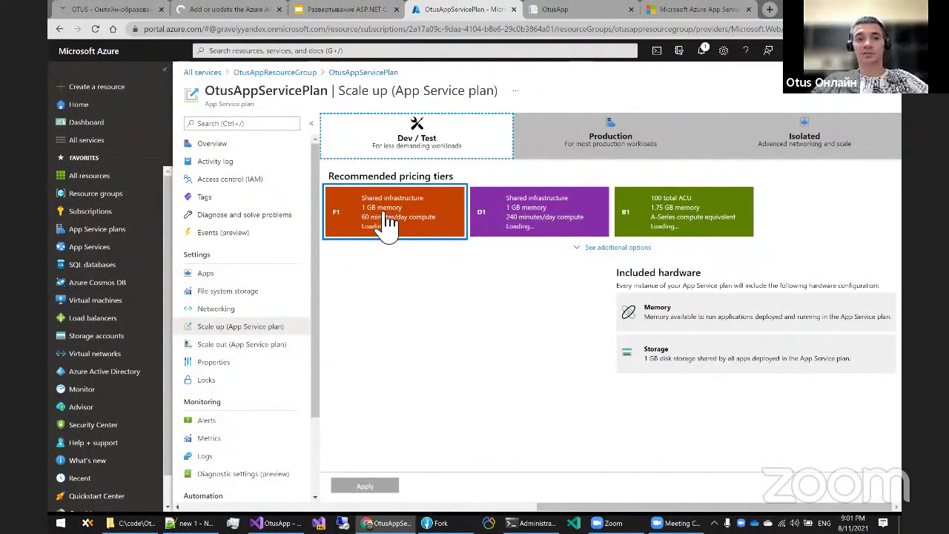
{"action": "left_click", "coordinate": [624, 154]}
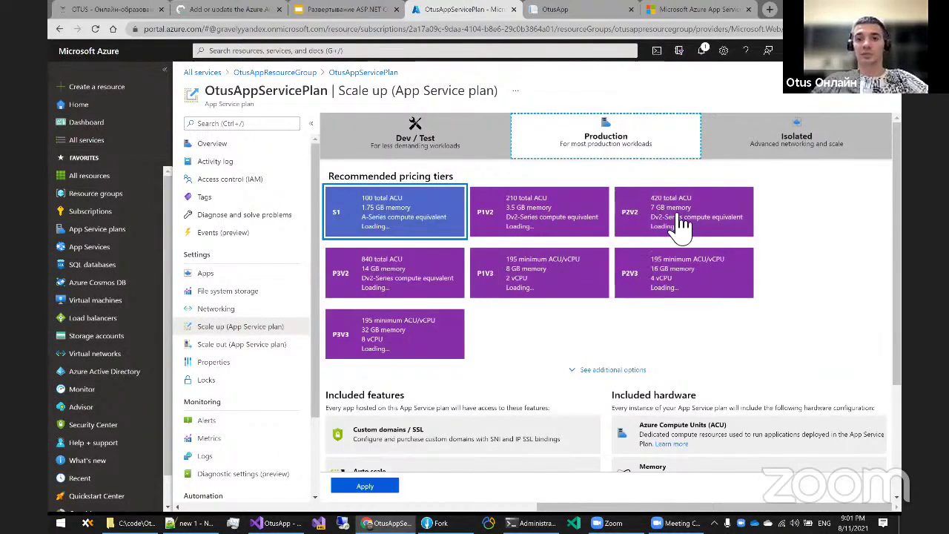
{"action": "left_click", "coordinate": [673, 215]}
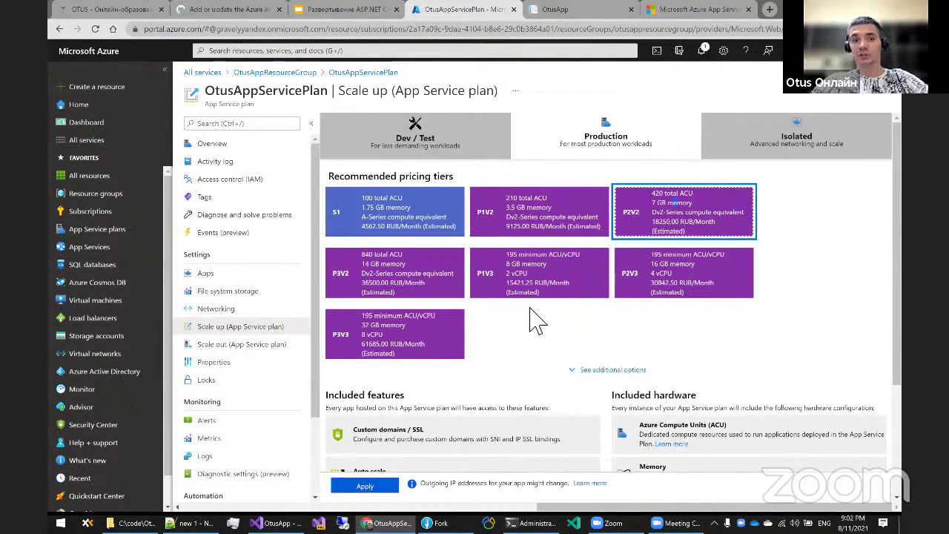
{"action": "left_click", "coordinate": [357, 74]}
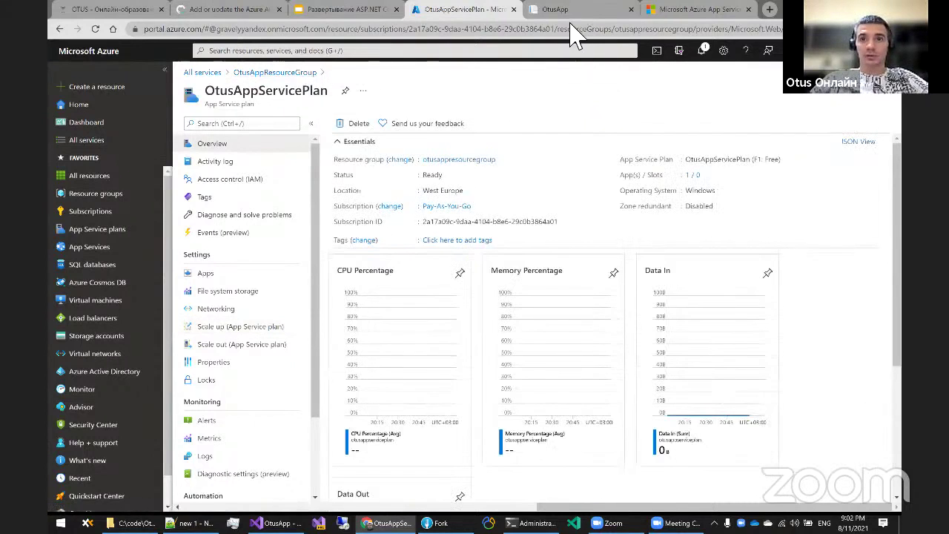
Check the OTUS lesson chat for messages and bring up the Q&A slide of the lesson presentation
{"action": "key", "text": "ctrl+Tab"}
{"action": "left_click", "coordinate": [142, 12]}
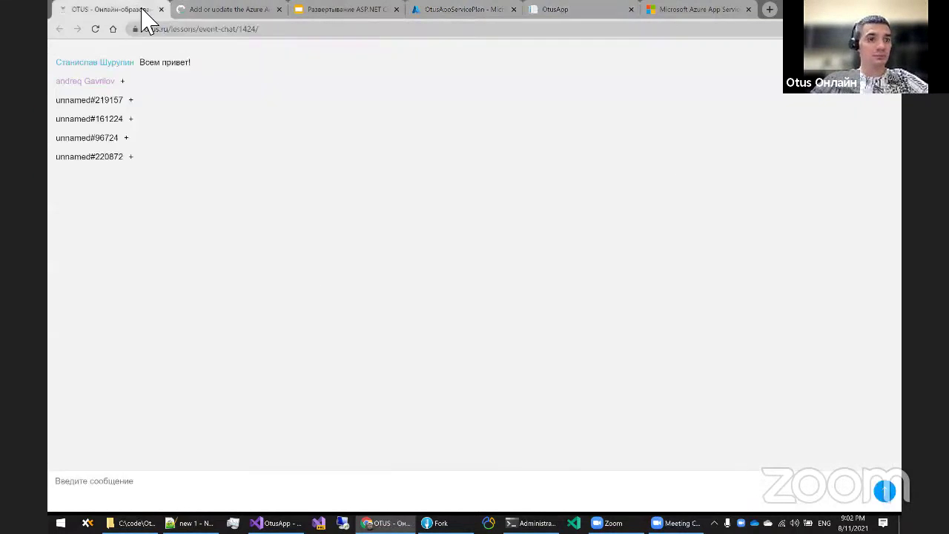
{"action": "left_click", "coordinate": [341, 12]}
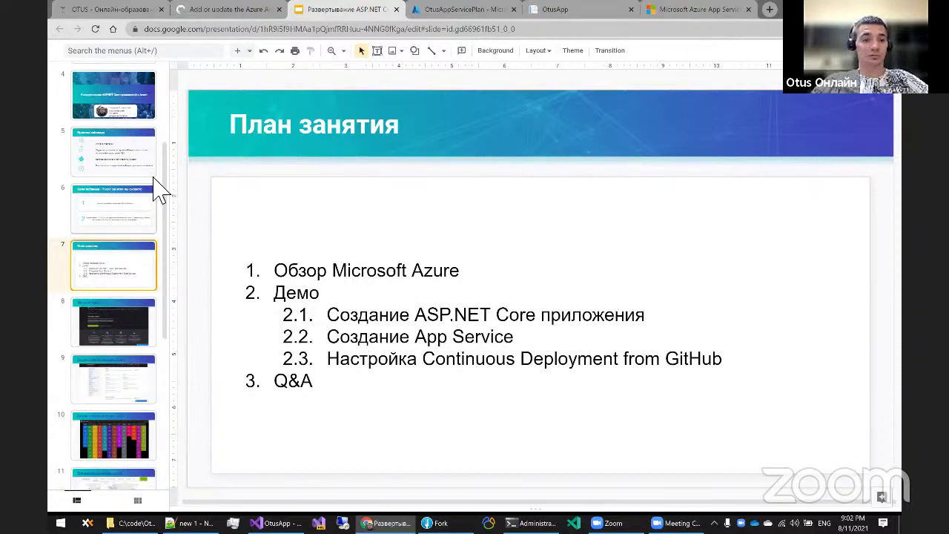
{"action": "scroll", "coordinate": [135, 195], "scroll_direction": "down", "scroll_amount": 5}
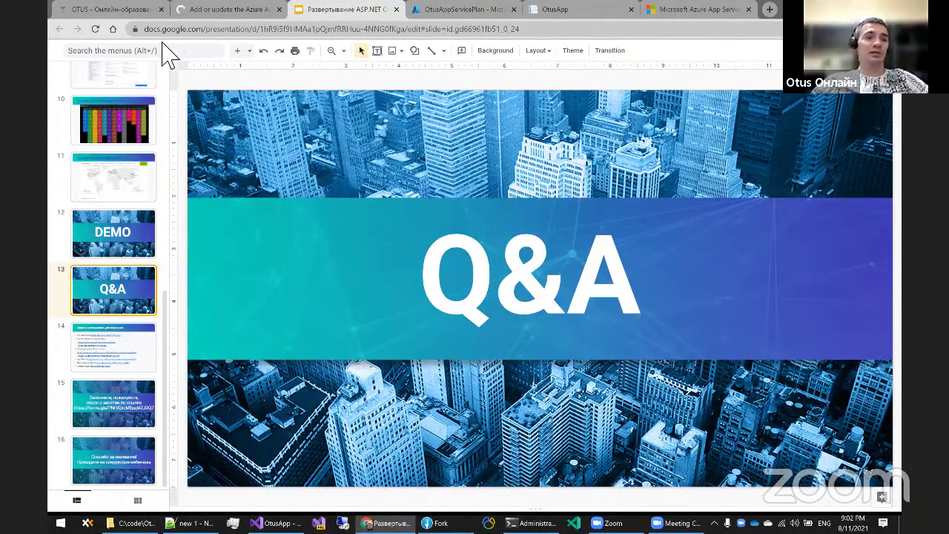
{"action": "left_click", "coordinate": [112, 8]}
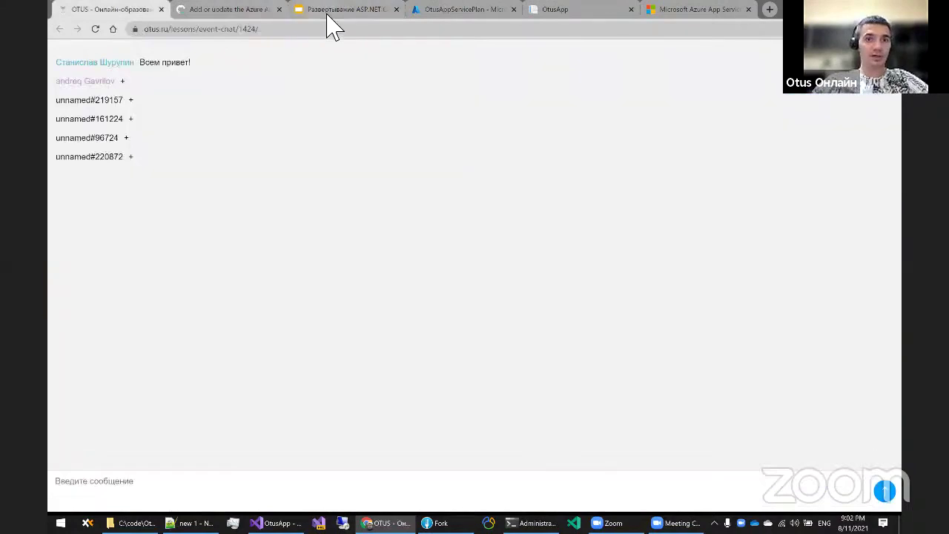
Open slide 14 with the study materials and copy its whole list of Azure links
{"action": "left_click", "coordinate": [330, 10]}
{"action": "left_click", "coordinate": [138, 343]}
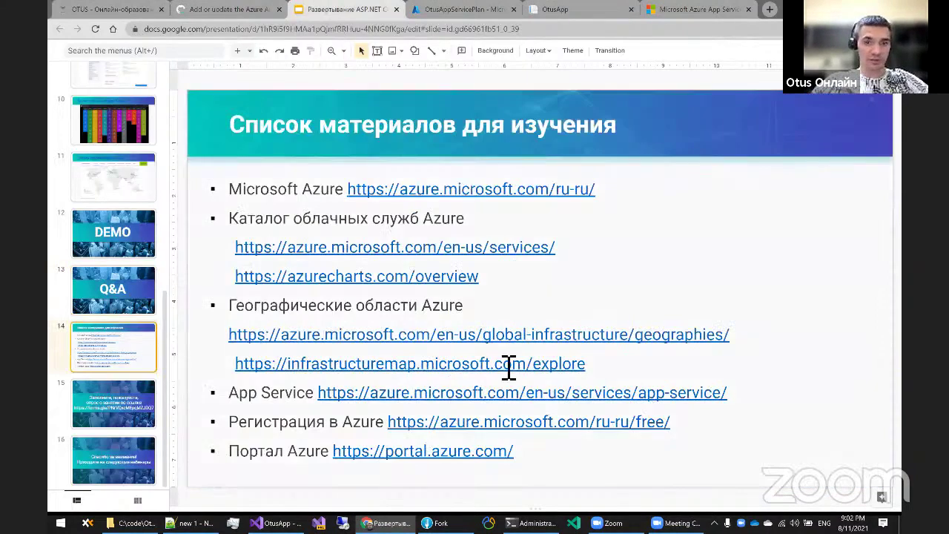
{"action": "left_click", "coordinate": [579, 460]}
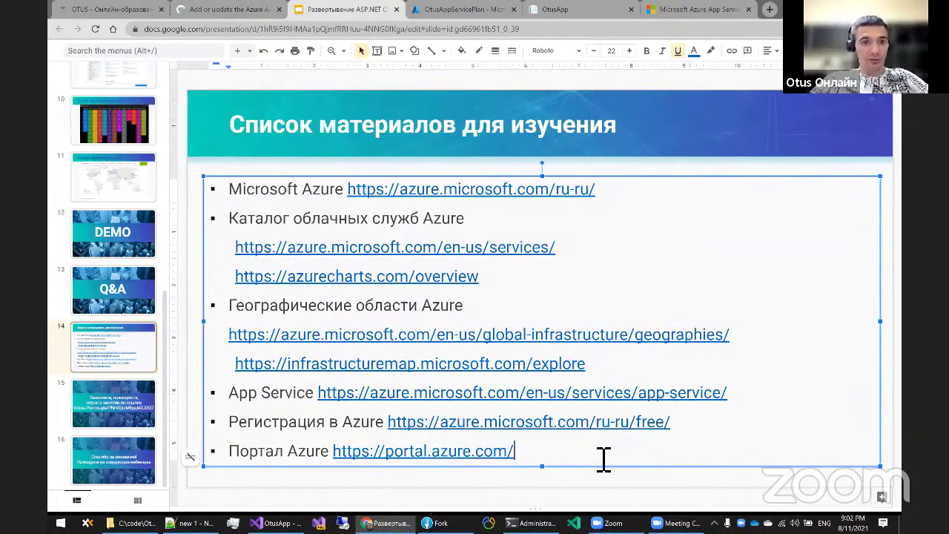
{"action": "left_click_drag", "start_coordinate": [604, 460], "coordinate": [229, 189]}
{"action": "key", "text": "ctrl+c"}
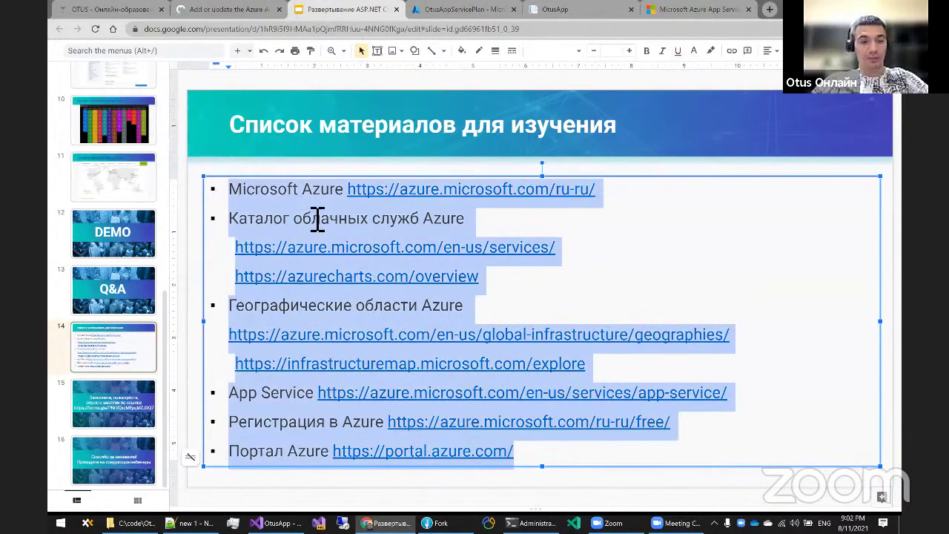
Paste the copied list of Azure study links into the OTUS lesson chat and send it
{"action": "left_click", "coordinate": [124, 10]}
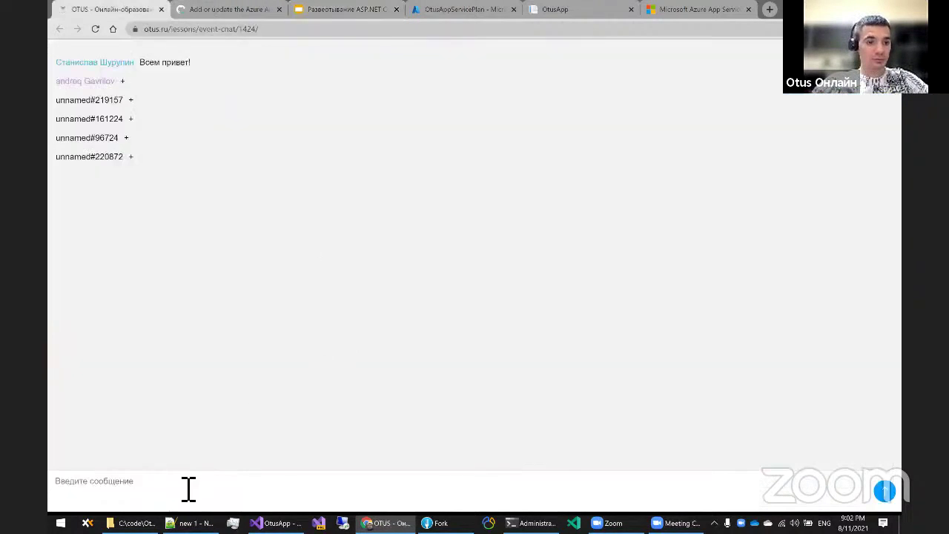
{"action": "left_click", "coordinate": [191, 480]}
{"action": "key", "text": "ctrl+v"}
{"action": "key", "text": "Return"}
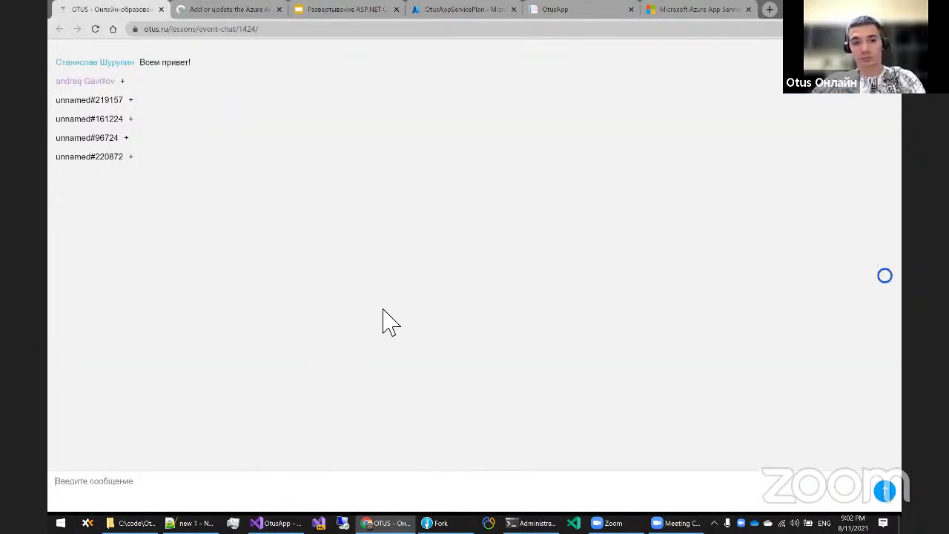
{"action": "left_click", "coordinate": [463, 10]}
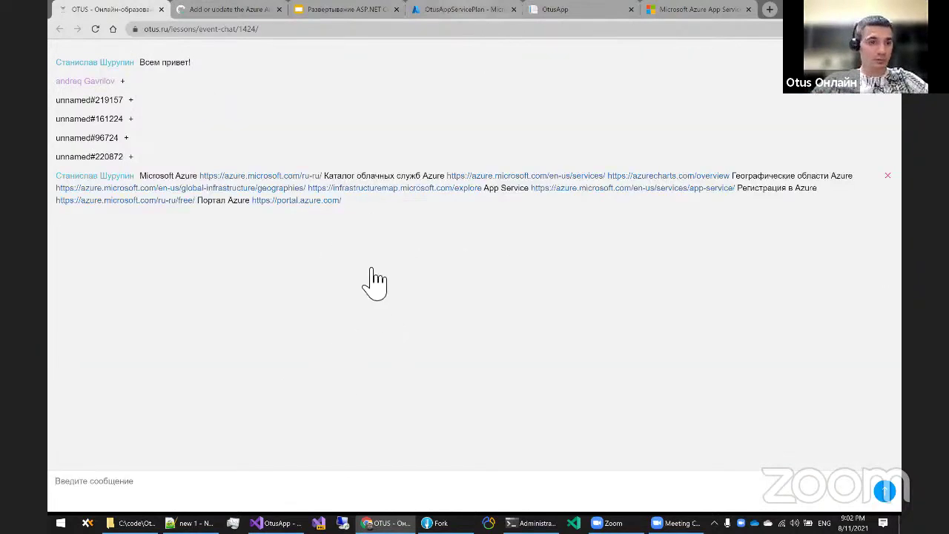
Open slide 15 in the presentation and copy the full survey invitation text including its link
{"action": "left_click", "coordinate": [348, 9]}
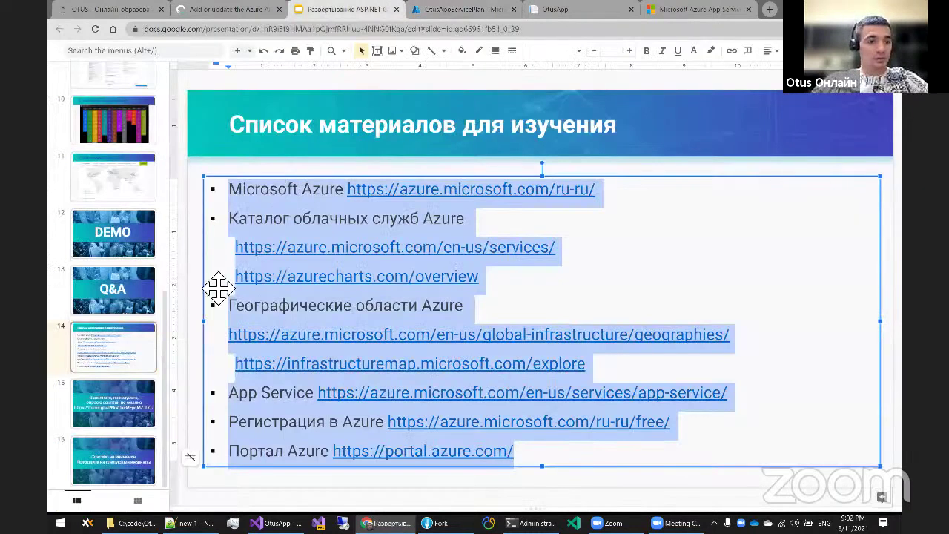
{"action": "left_click", "coordinate": [143, 412]}
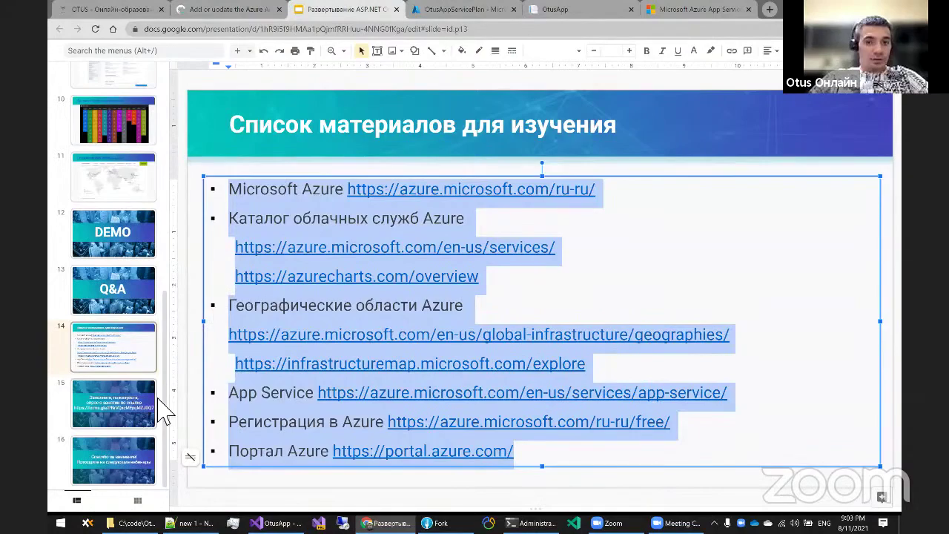
{"action": "left_click", "coordinate": [568, 349]}
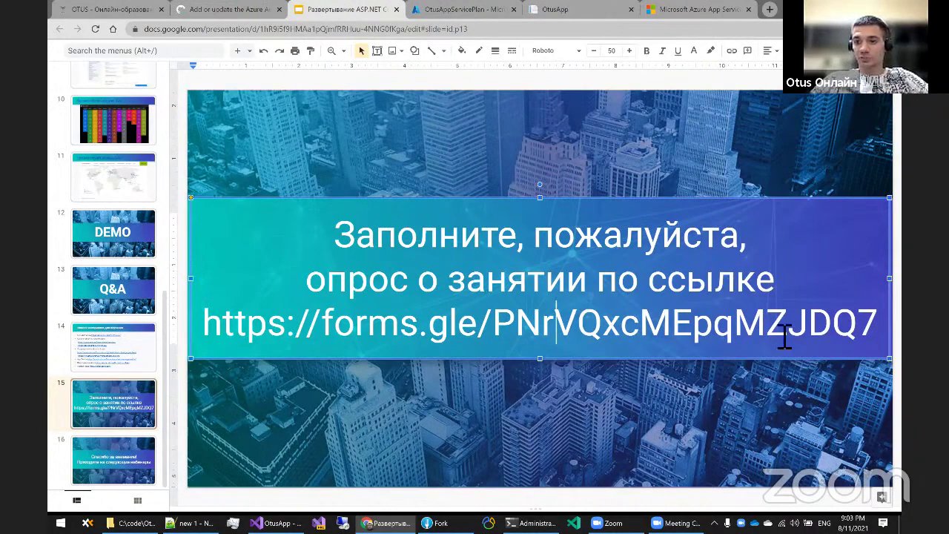
{"action": "left_click_drag", "start_coordinate": [878, 326], "coordinate": [222, 340]}
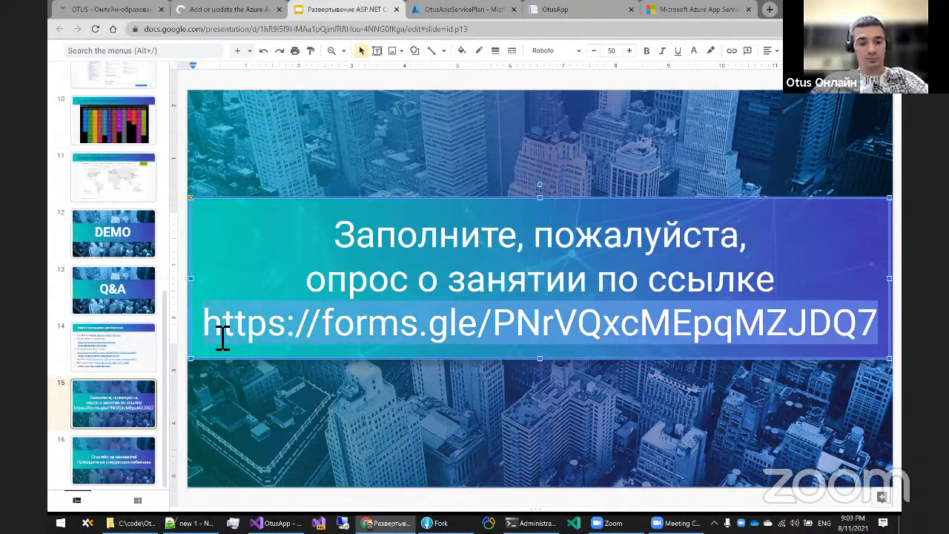
{"action": "left_click", "coordinate": [111, 9]}
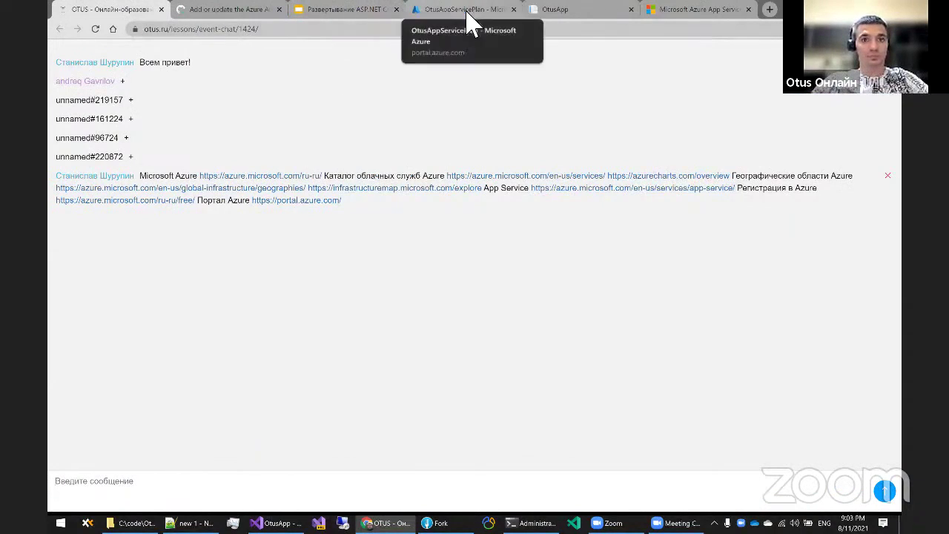
{"action": "left_click", "coordinate": [366, 15]}
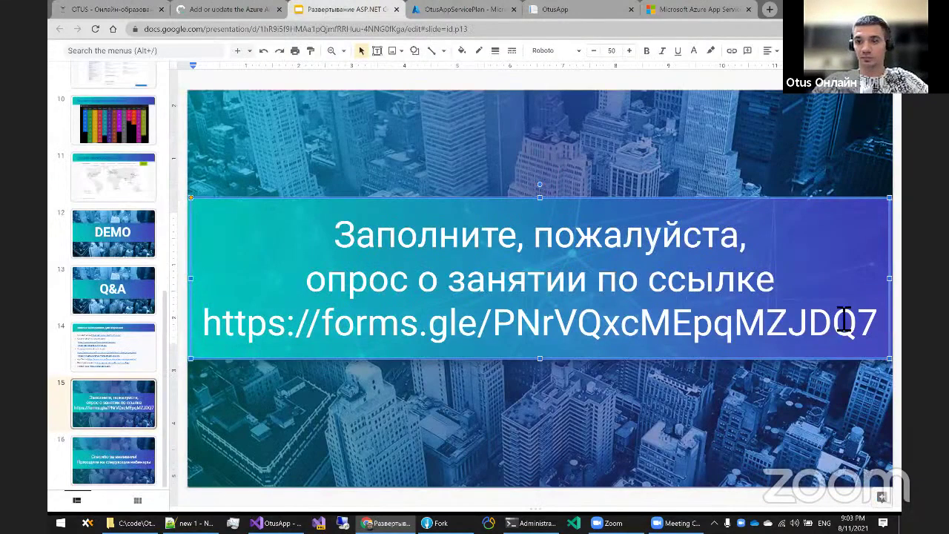
{"action": "left_click_drag", "start_coordinate": [843, 320], "coordinate": [326, 234]}
{"action": "left_click", "coordinate": [112, 9]}
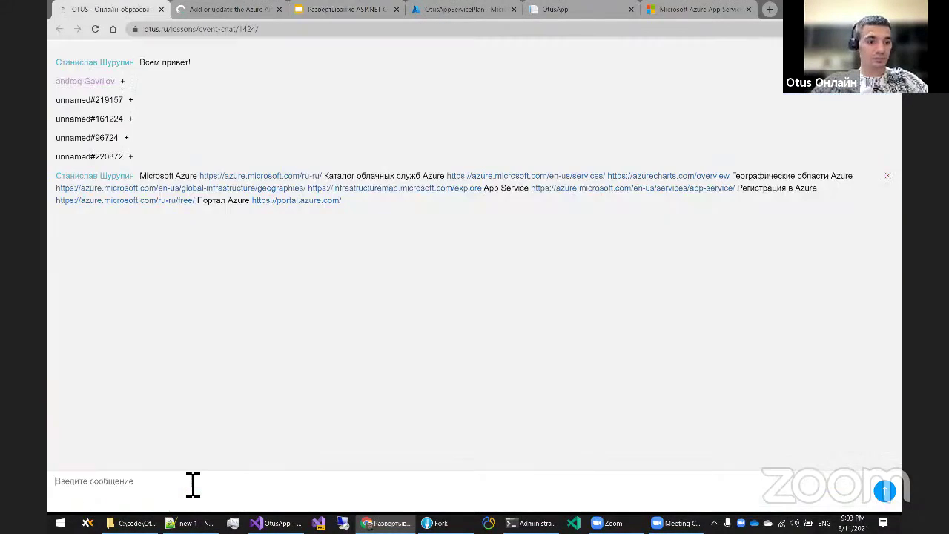
{"action": "left_click", "coordinate": [202, 480]}
{"action": "type", "text": "Заполните, пожалуйста, опрос о занятии по ссылке https://forms.gle/PNrVQxcMEpqMZJDQ7"}
{"action": "key", "text": "Return"}
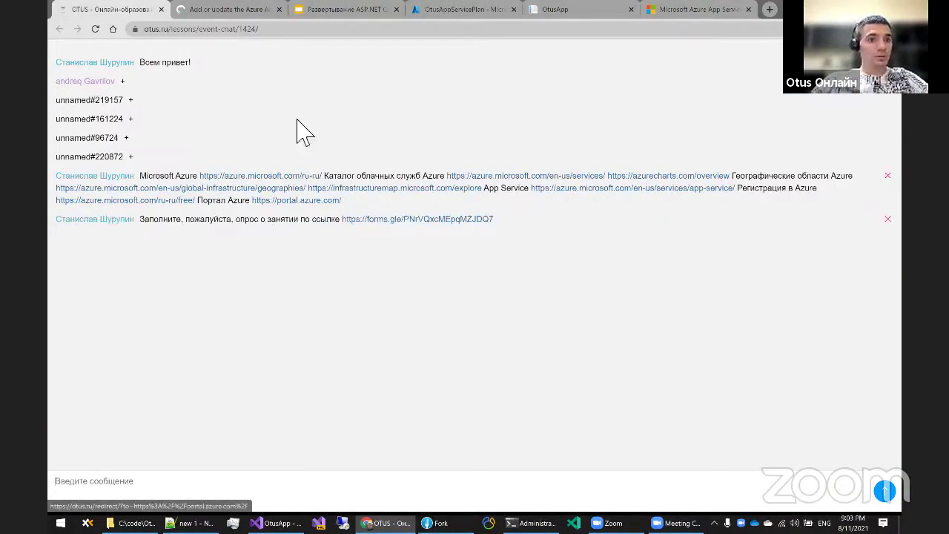
Return to the lesson presentation and display the Q&A slide 13
{"action": "left_click", "coordinate": [445, 10]}
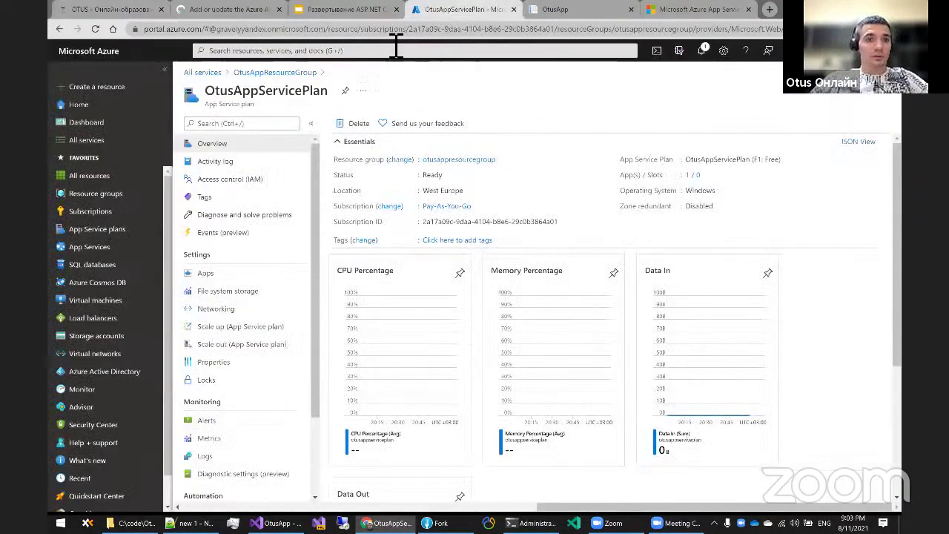
{"action": "left_click", "coordinate": [362, 10]}
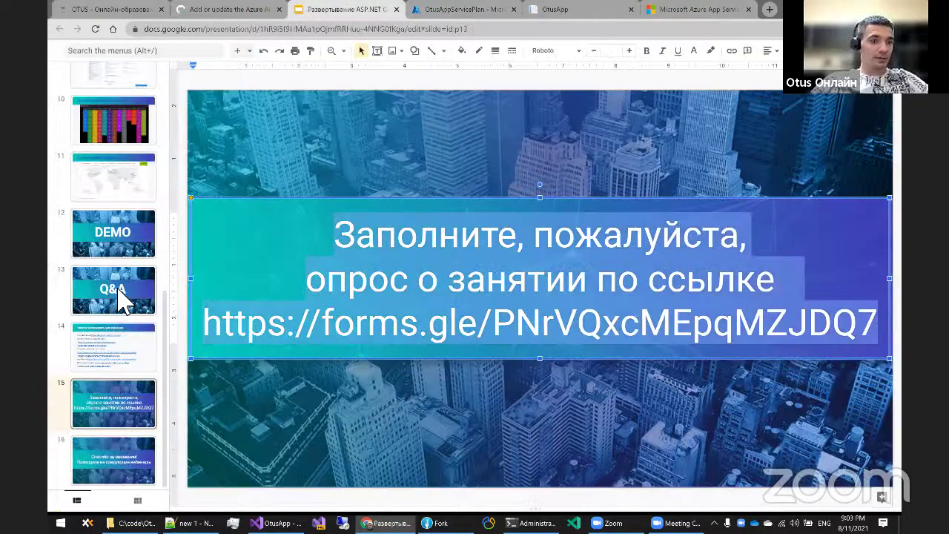
{"action": "left_click", "coordinate": [126, 295]}
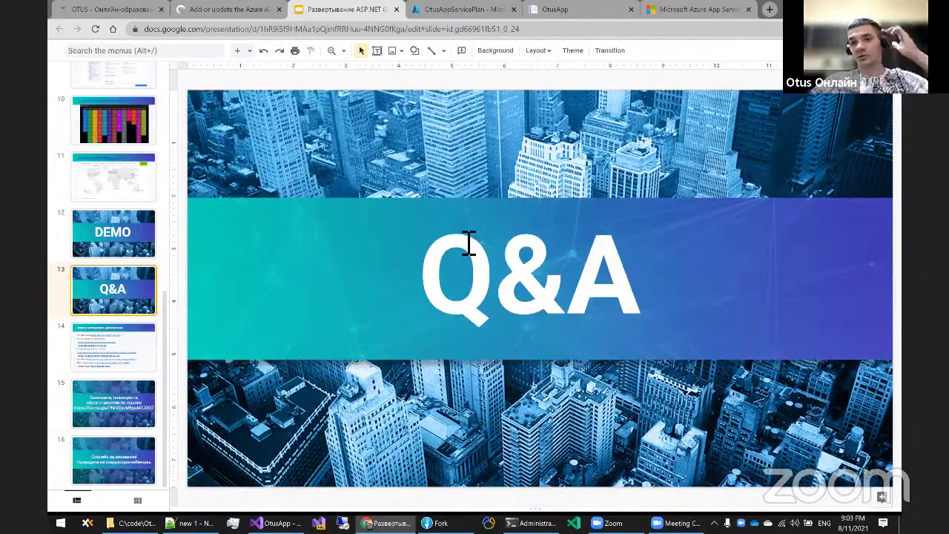